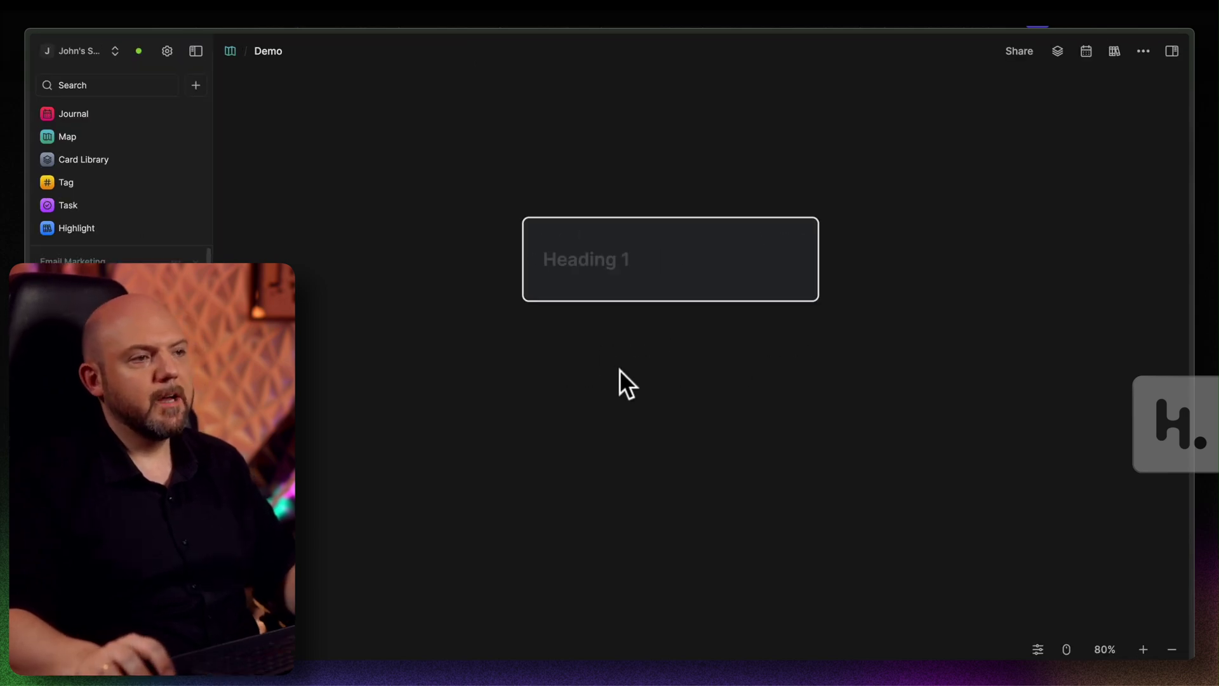
# - Title the new whiteboard card "Card on Whiteboard" and open it as a full page from the Card Library
pyautogui.write('Card')
pyautogui.click(739, 442)
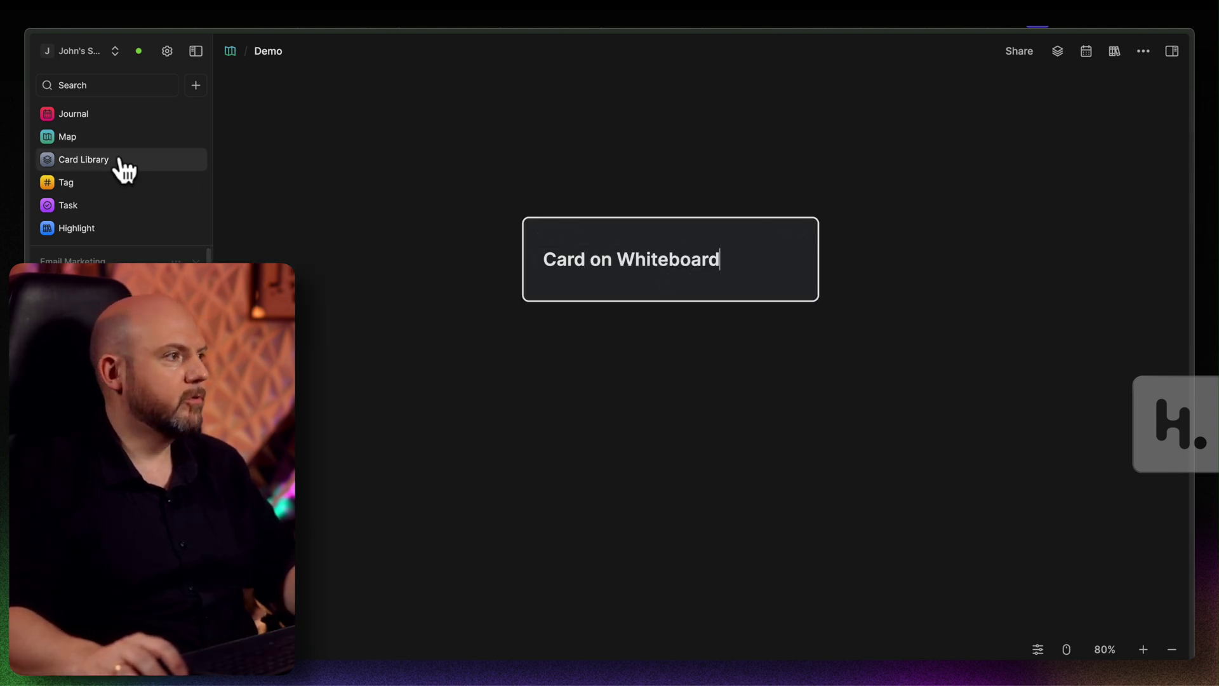
pyautogui.click(124, 166)
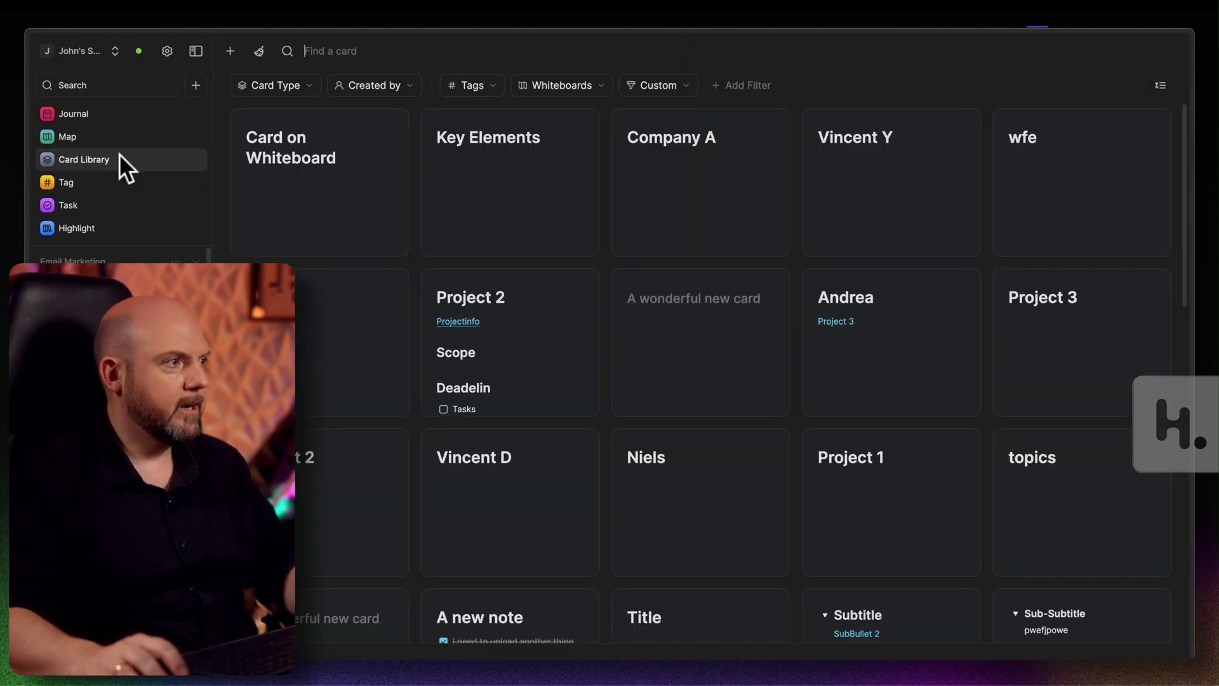
pyautogui.click(312, 167)
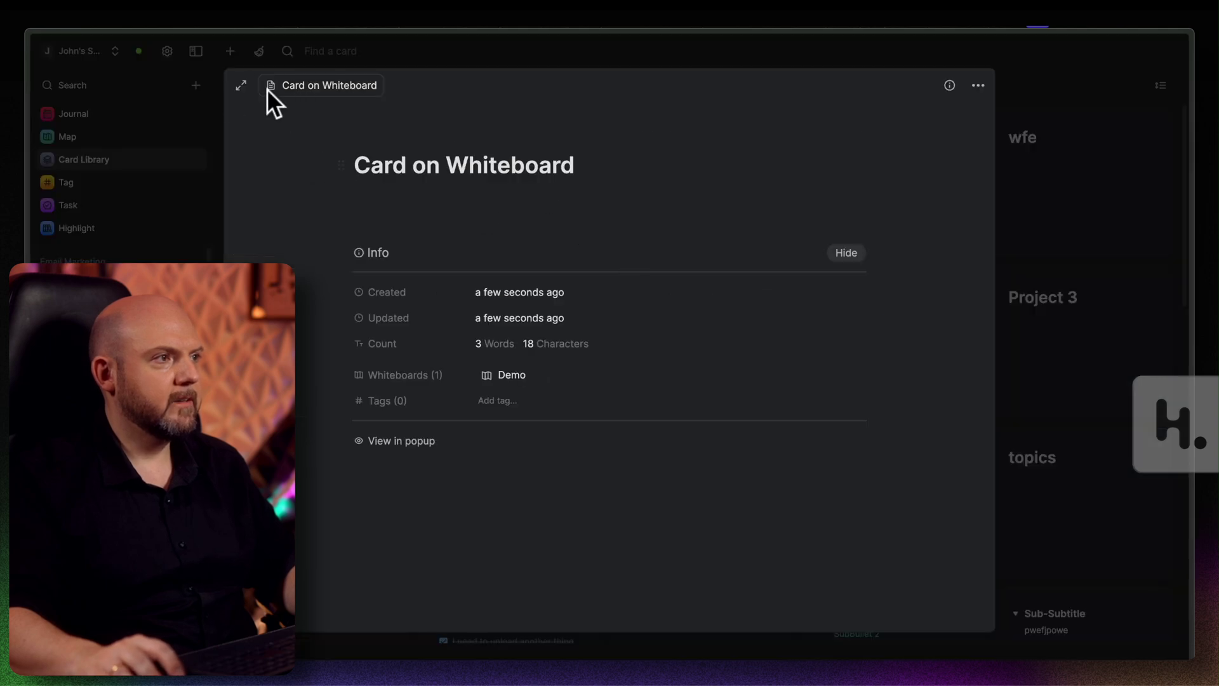
pyautogui.click(241, 86)
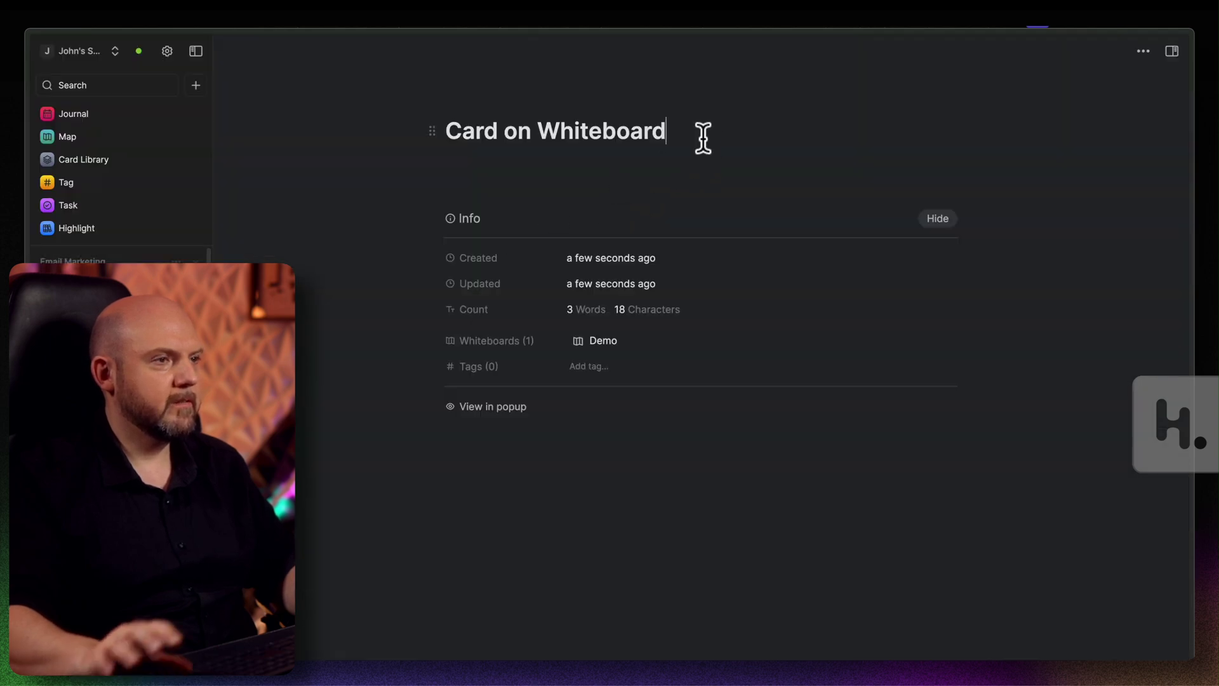
# - Add the body lines "jfwoiejfiw" and "jw" to the card and return to the Demo whiteboard
pyautogui.press('Return')
pyautogui.write('jfwoiejfiw')
pyautogui.press('Return')
pyautogui.write('jwpfe')
pyautogui.press('Return')
pyautogui.press('BackSpace')
pyautogui.press('BackSpace')
pyautogui.press('BackSpace')
pyautogui.press('BackSpace')
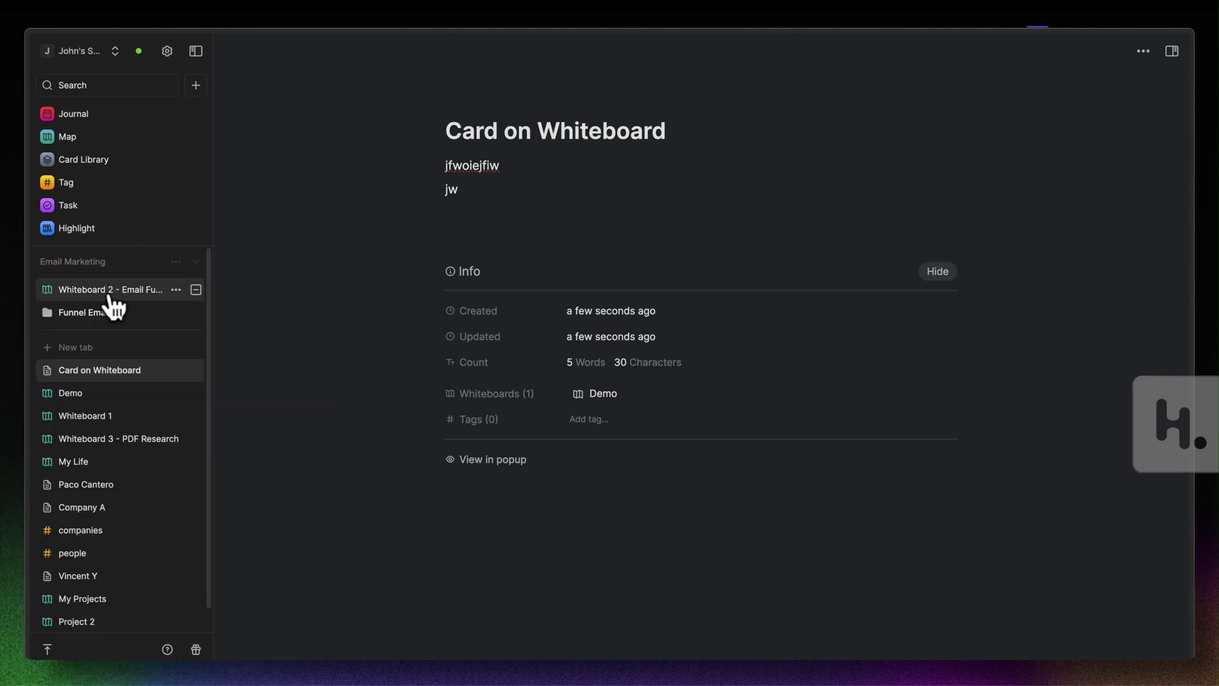
pyautogui.click(81, 394)
pyautogui.click(626, 407)
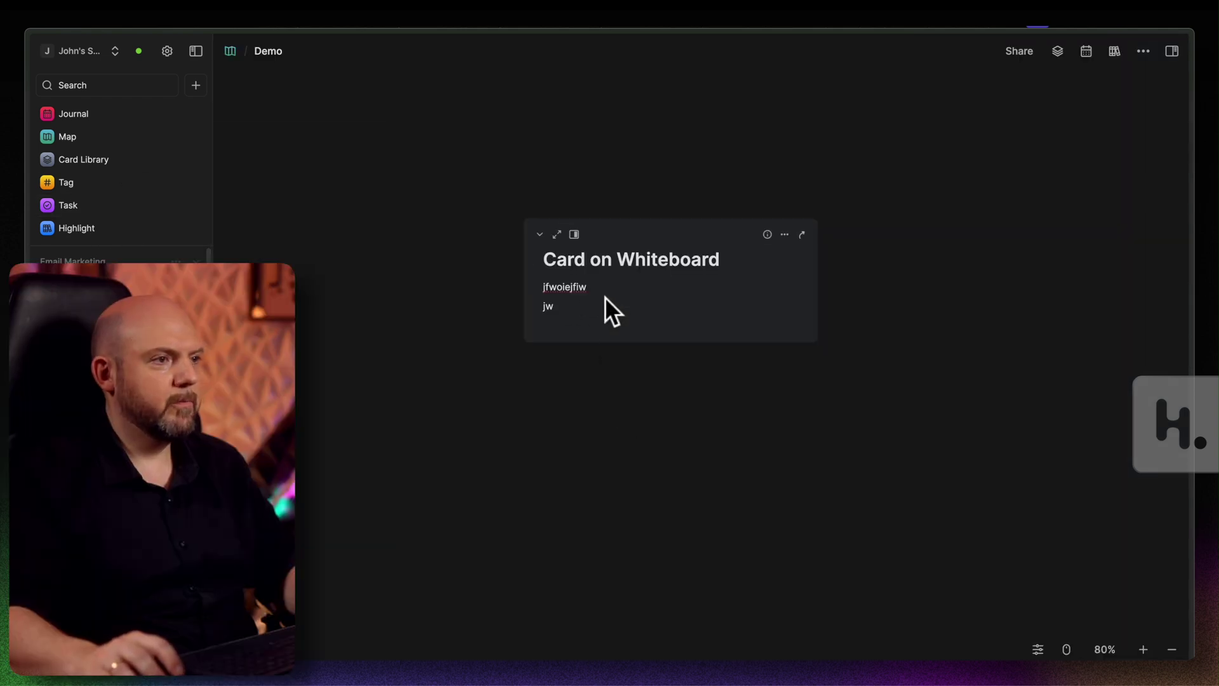
# - Collapse the Card on Whiteboard card, shift it to the left and narrow it to fit its title
pyautogui.click(539, 234)
pyautogui.moveTo(632, 231); pyautogui.dragTo(576, 236)
pyautogui.moveTo(760, 235); pyautogui.dragTo(649, 233)
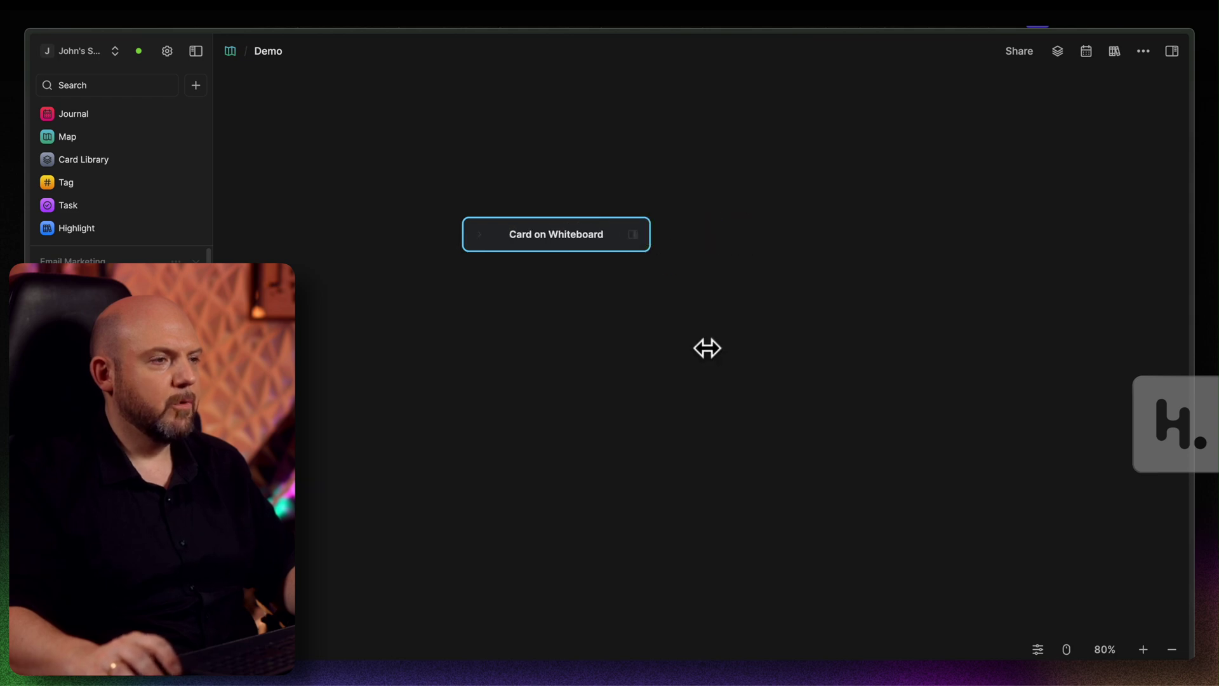
# - Open the collapsed card beside the whiteboard with the navigation sidebar hidden, and add the bullet "Adding text" below its body lines
pyautogui.click(633, 234)
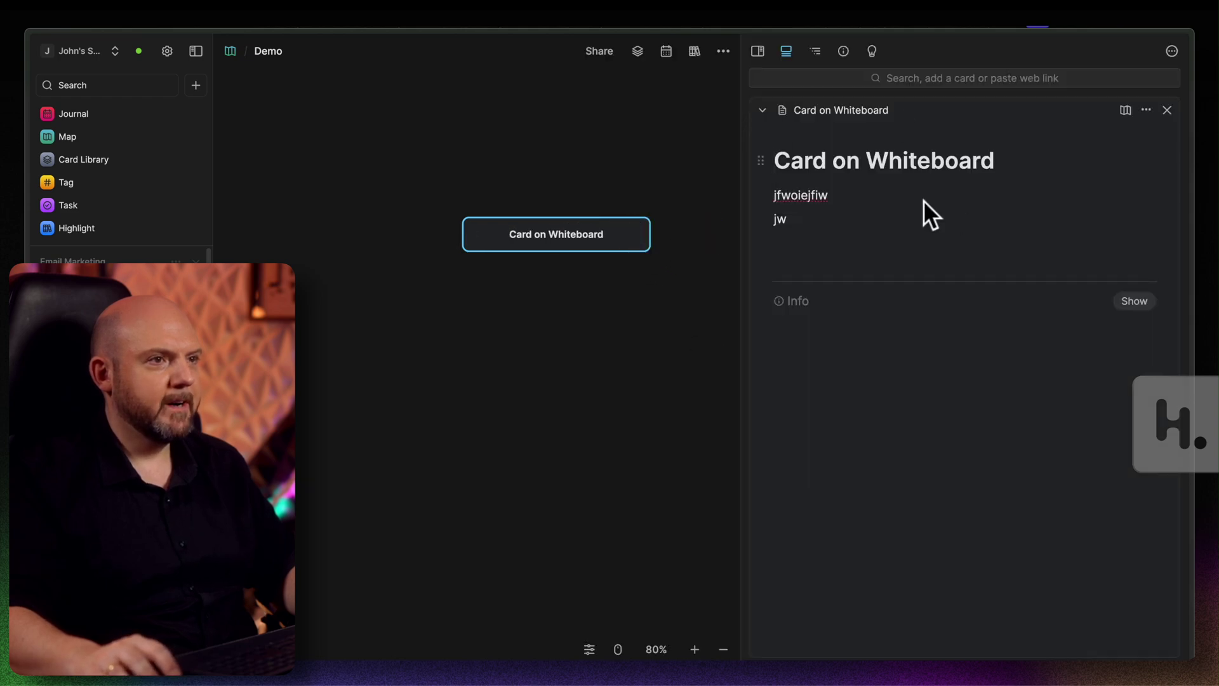
pyautogui.hscroll(3, 667, 311)
pyautogui.click(195, 51)
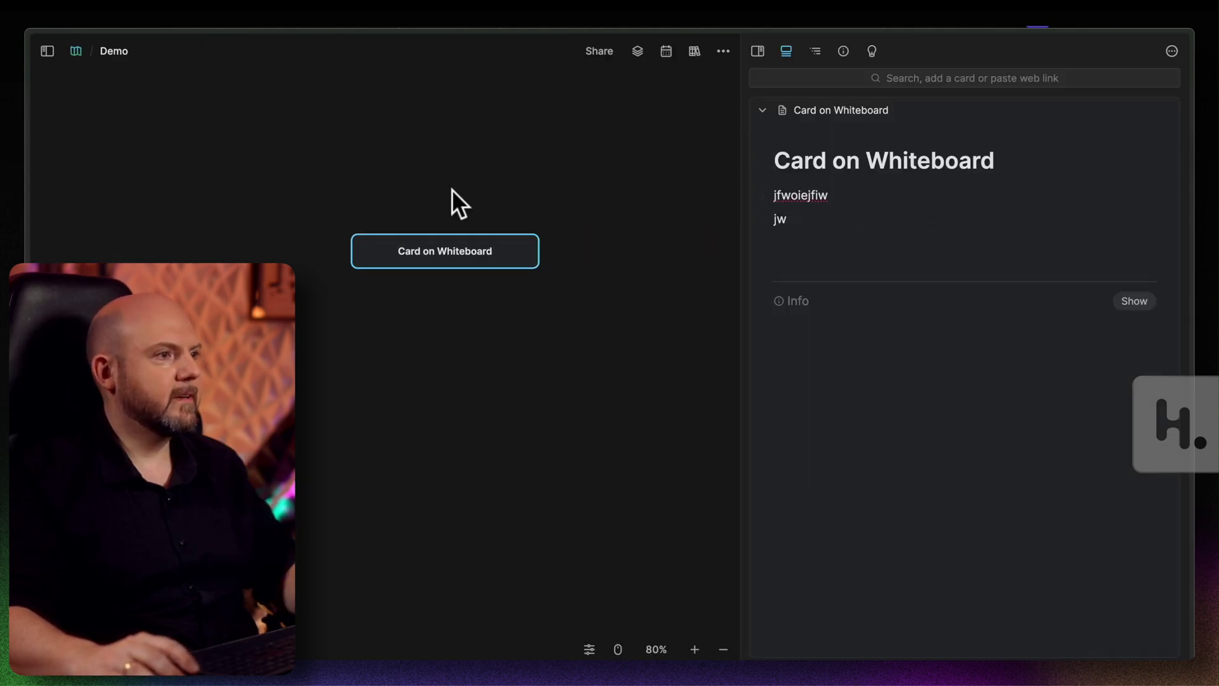
pyautogui.hscroll(5, 438, 215)
pyautogui.hscroll(-2, 623, 216)
pyautogui.click(897, 232)
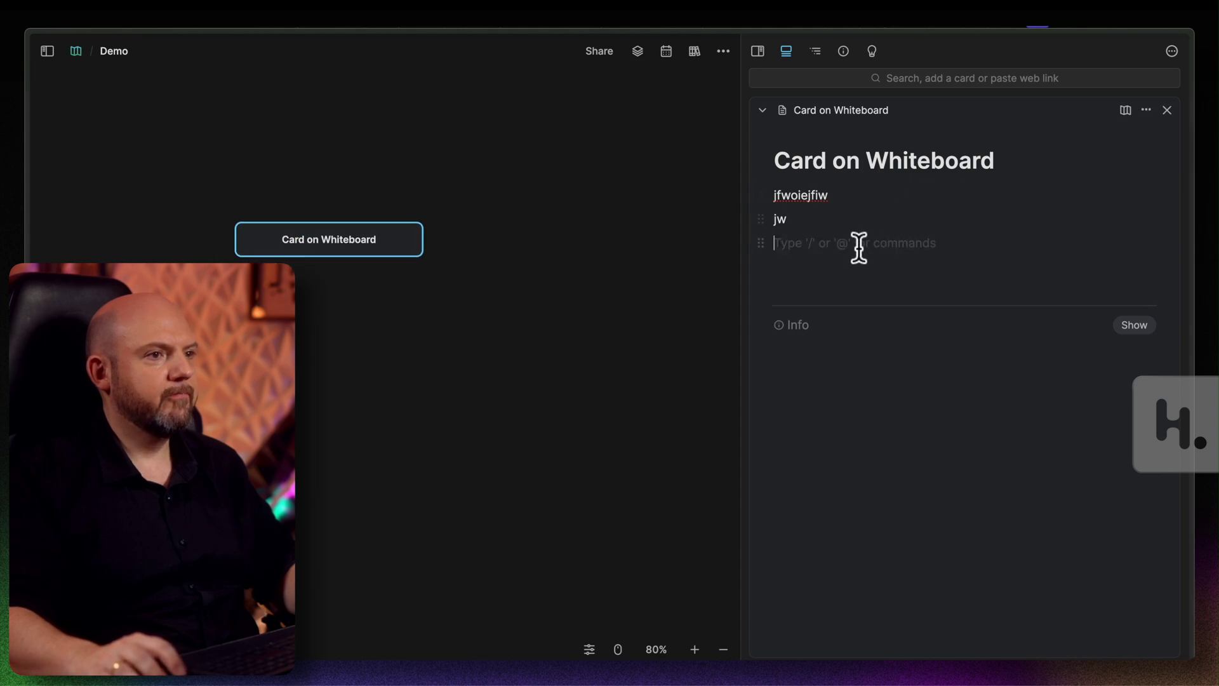
pyautogui.write('- Adding text')
pyautogui.click(447, 254)
# - Create a second card titled "Card 2 on Whiteboard" to the right of the first card
pyautogui.hscroll(2, 447, 254)
pyautogui.hscroll(1, 447, 254)
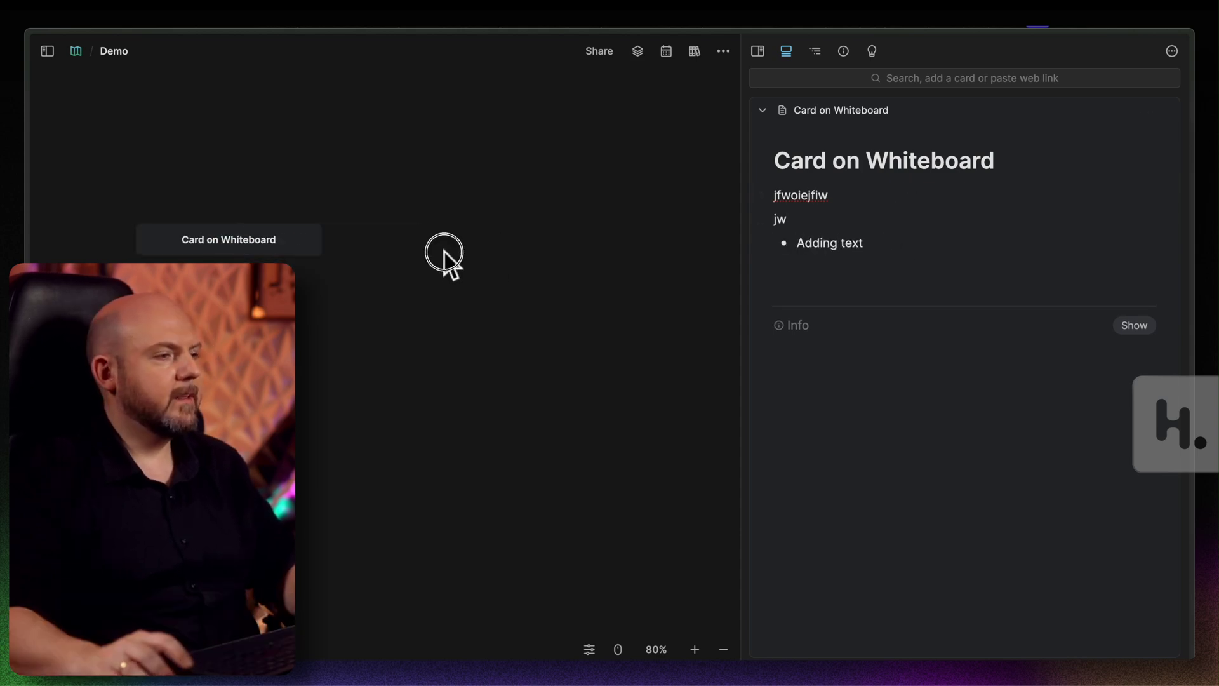
pyautogui.doubleClick(462, 236)
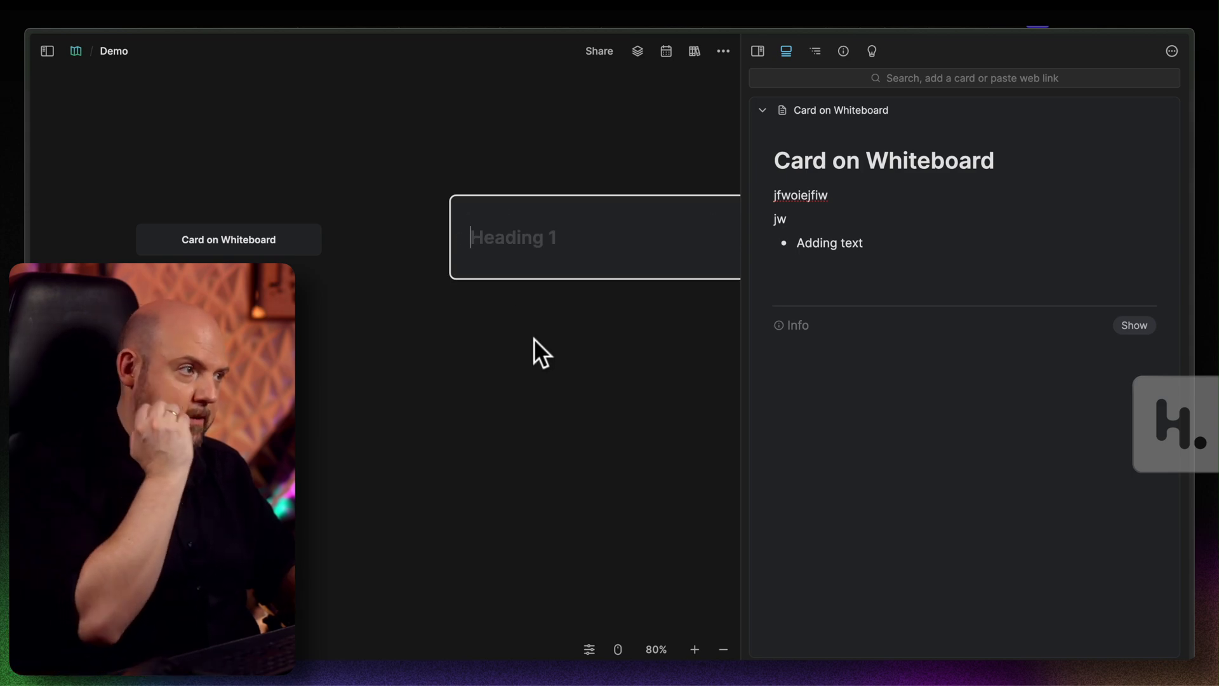
pyautogui.write('Card 2 on Whiteboard')
pyautogui.press('Escape')
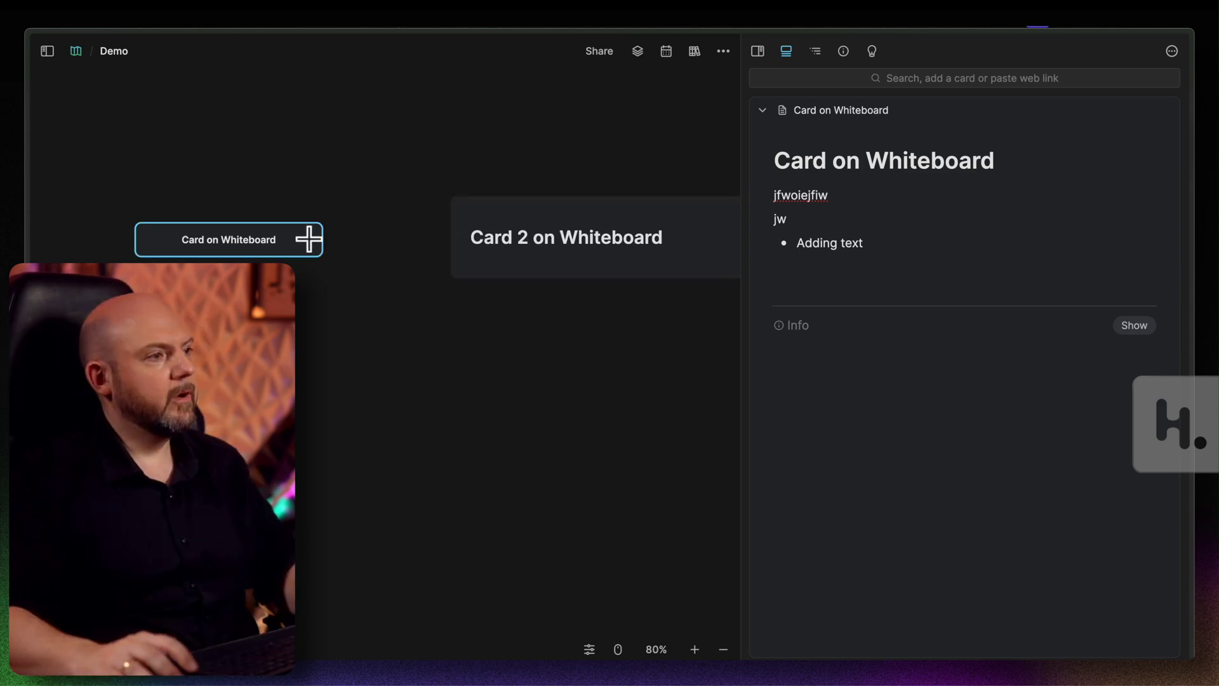
# - Connect Card on Whiteboard to Card 2 on Whiteboard with an arrow, and place Card 2 closer and collapsed
pyautogui.moveTo(317, 239); pyautogui.dragTo(463, 237)
pyautogui.moveTo(580, 204); pyautogui.dragTo(503, 204)
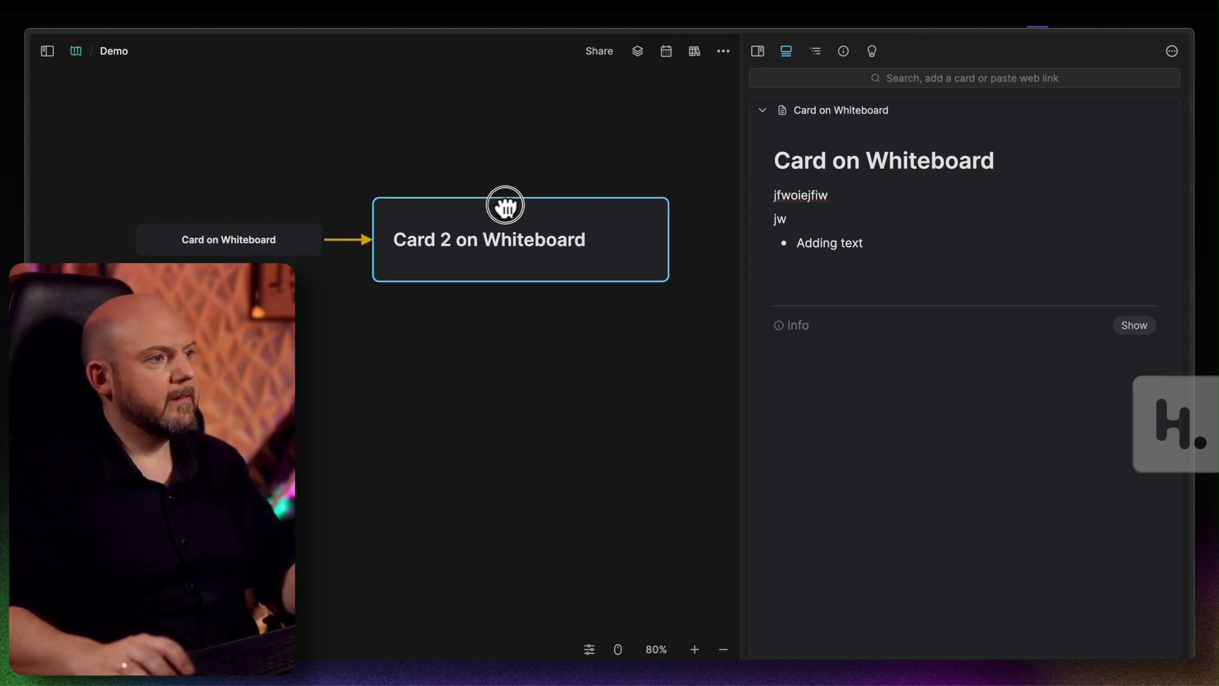
pyautogui.click(387, 213)
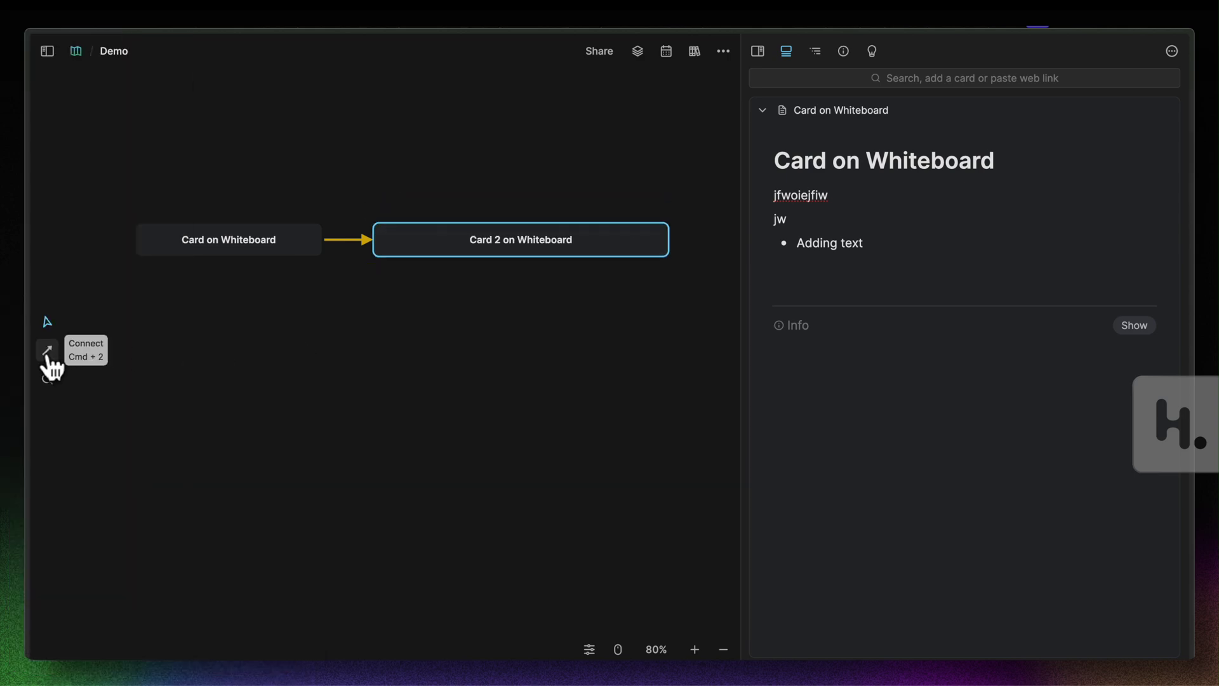
# - Draw a return connection from the top of Card 2 to the top of Card on Whiteboard and raise its horizontal segment
pyautogui.press('super+2')
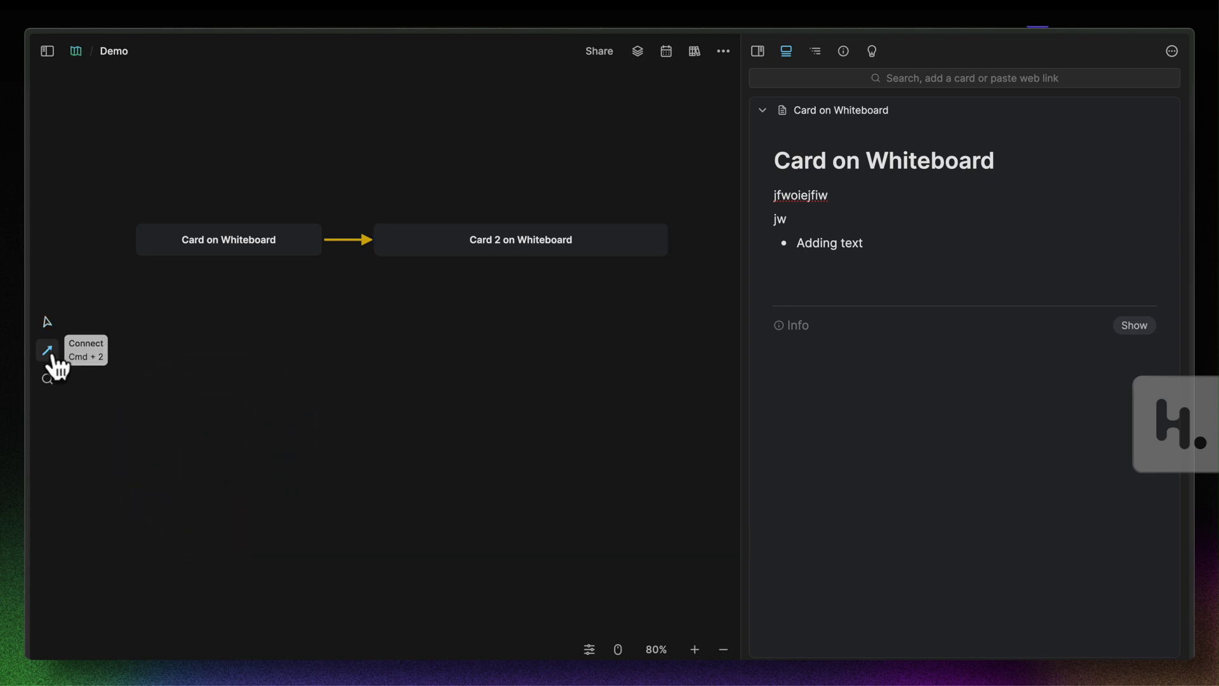
pyautogui.moveTo(518, 223); pyautogui.dragTo(231, 222)
pyautogui.click(368, 204)
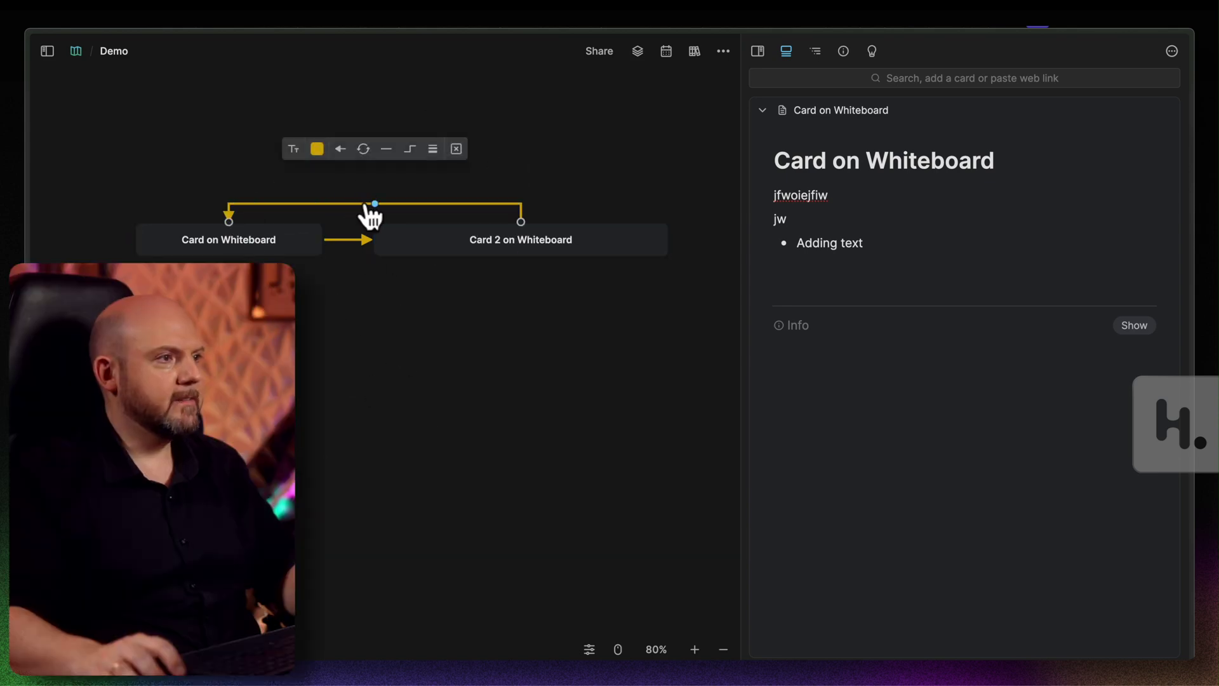
pyautogui.moveTo(374, 205); pyautogui.dragTo(384, 180)
pyautogui.click(553, 197)
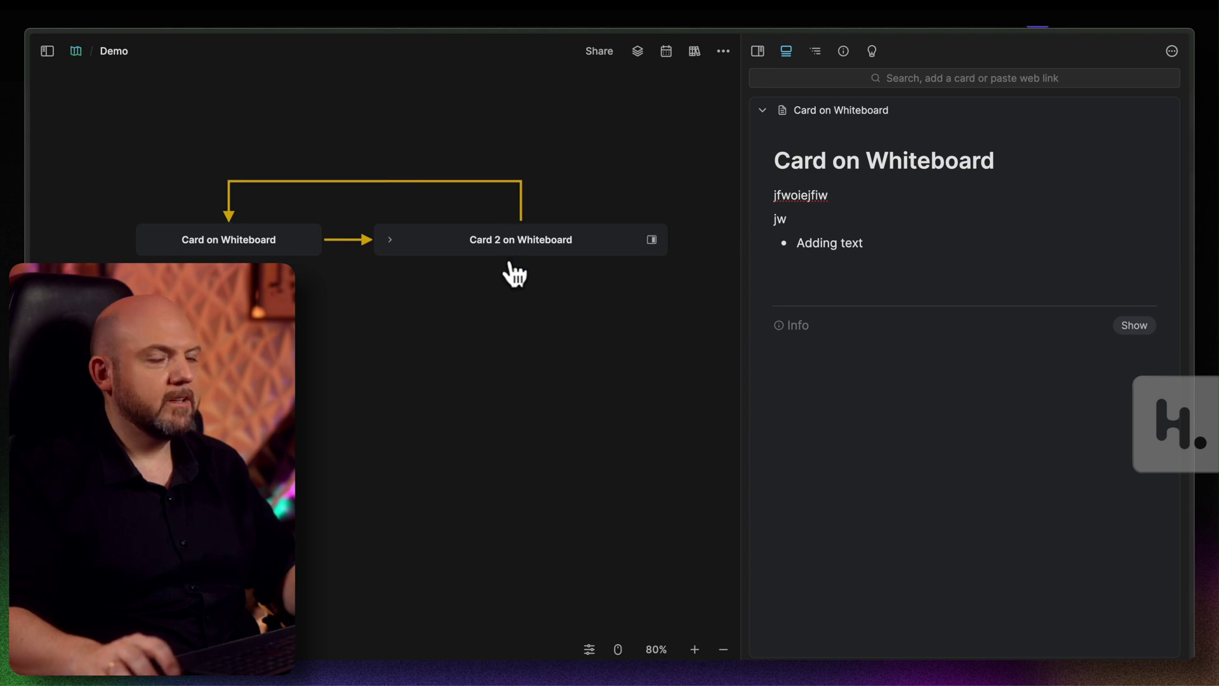
# - Show the Info section of Card on Whiteboard and examine its backlinks
pyautogui.moveTo(509, 335); pyautogui.dragTo(538, 383)
pyautogui.moveTo(543, 360)
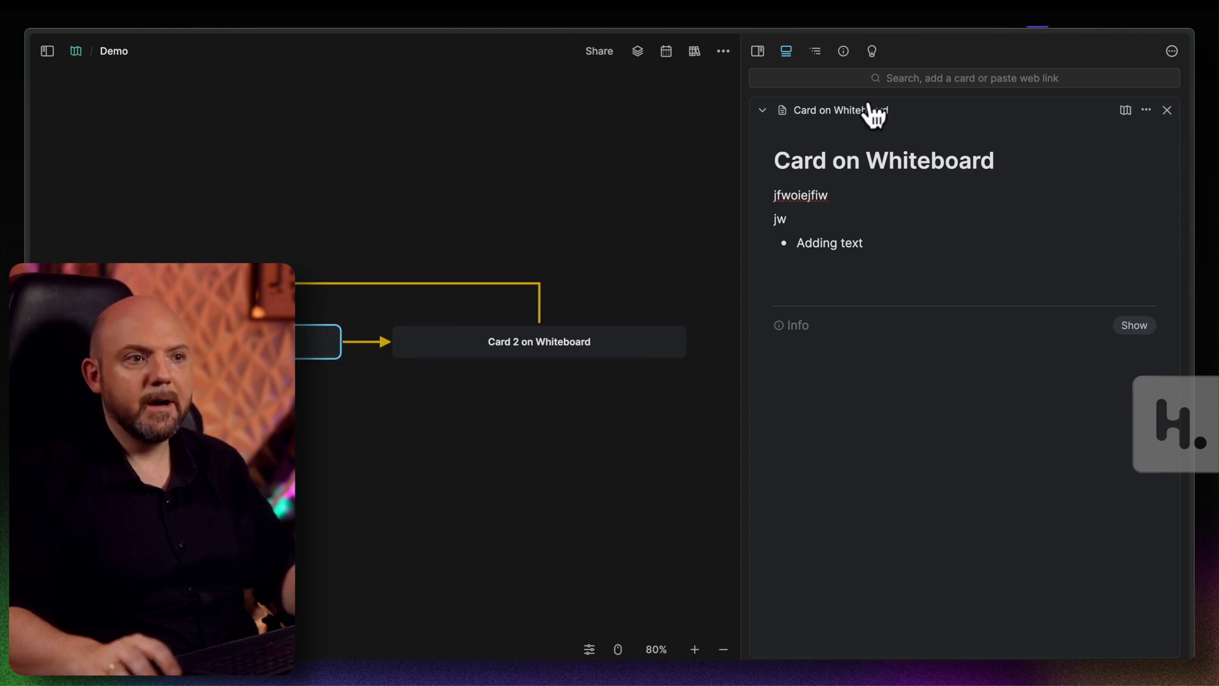
pyautogui.click(1124, 329)
pyautogui.scroll(-1, 1048, 340)
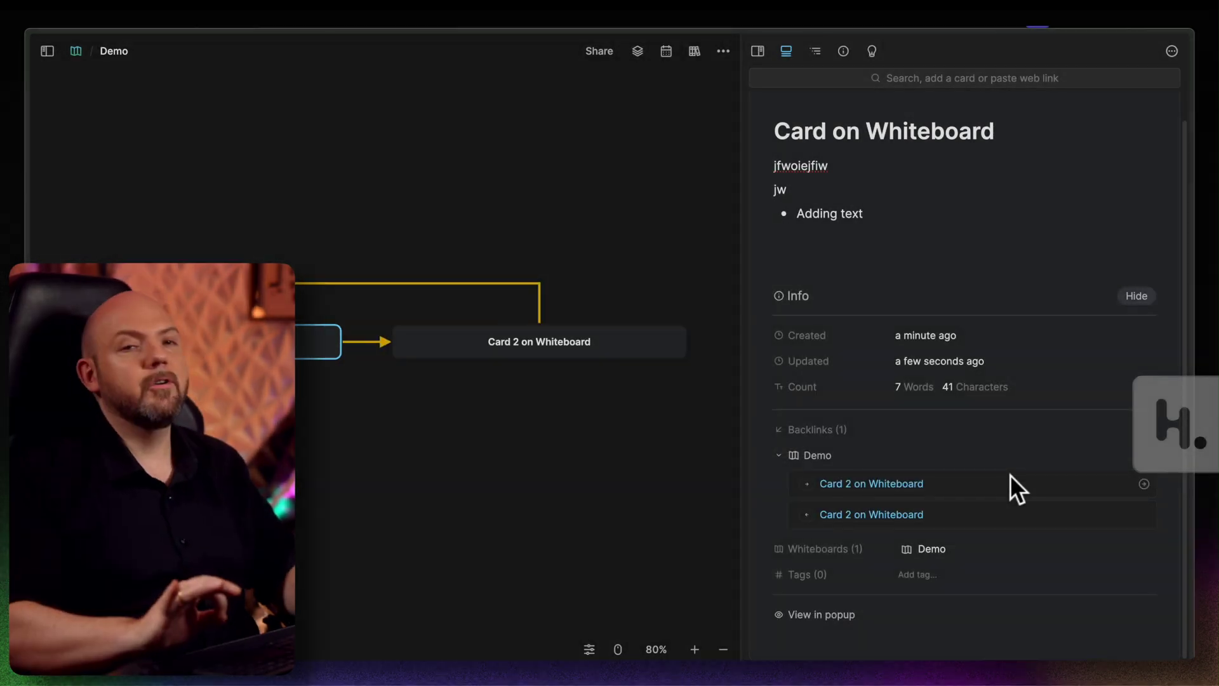
pyautogui.click(493, 395)
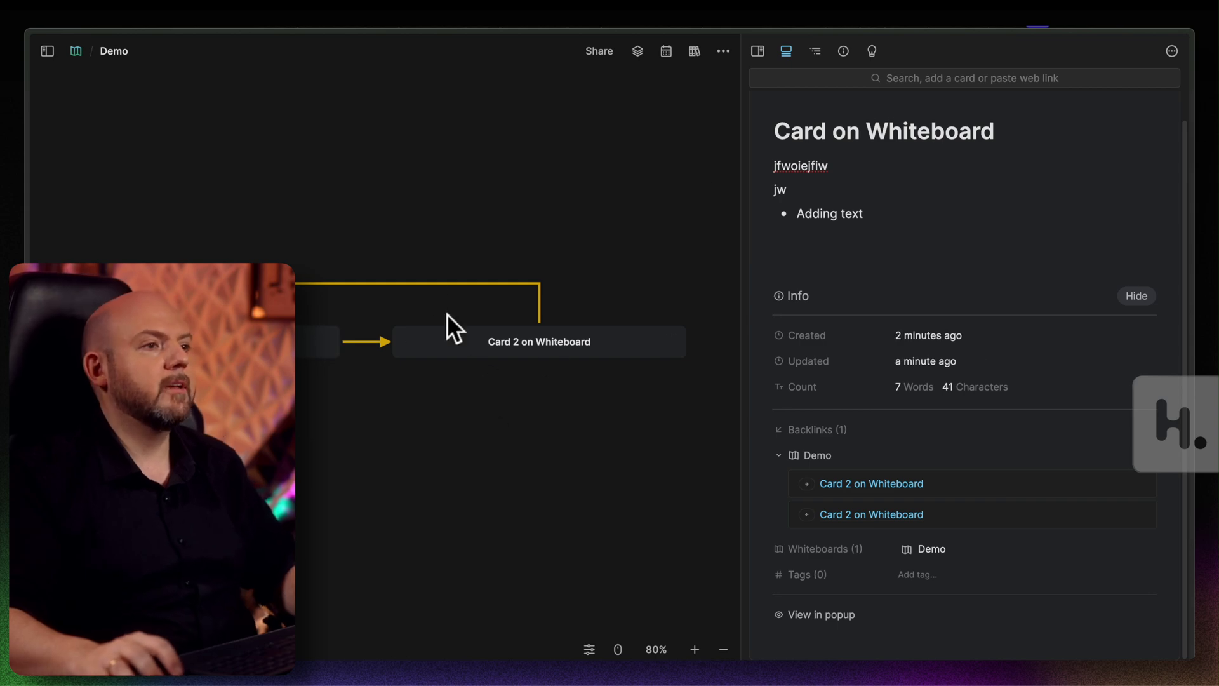
# - Open Card on Whiteboard as a full page, check the direction of its backlinks and follow one to the Demo whiteboard
pyautogui.scroll(1, 1095, 205)
pyautogui.click(1146, 111)
pyautogui.click(1125, 132)
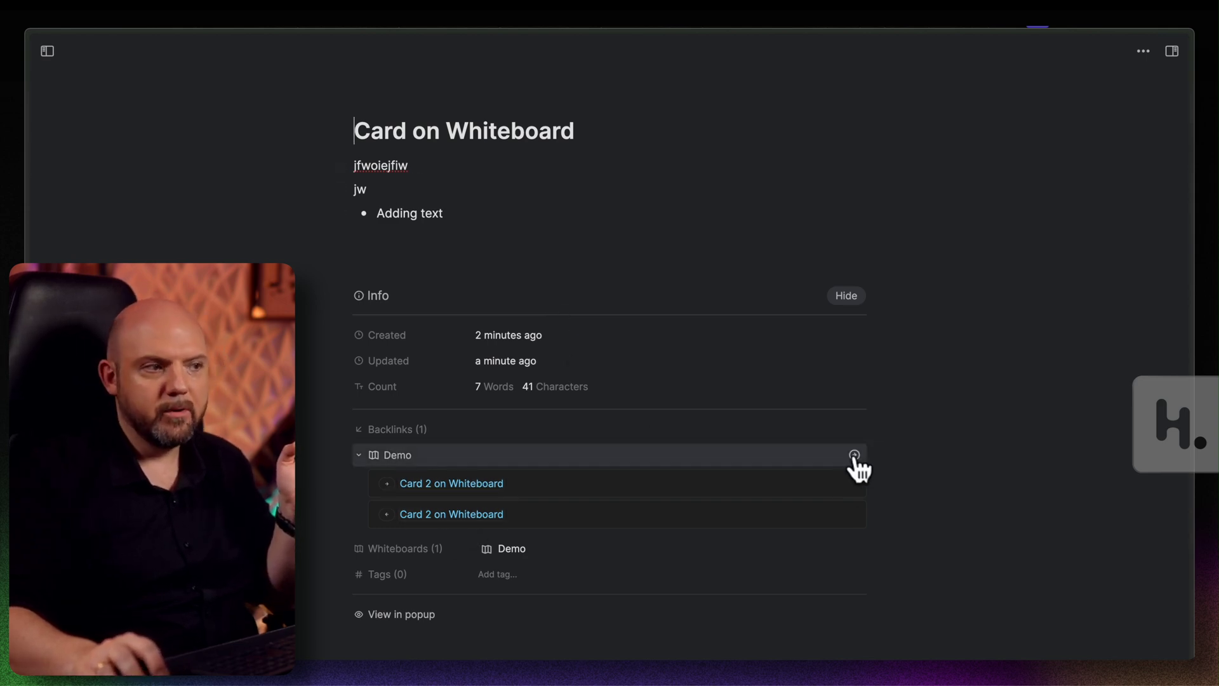
pyautogui.click(854, 456)
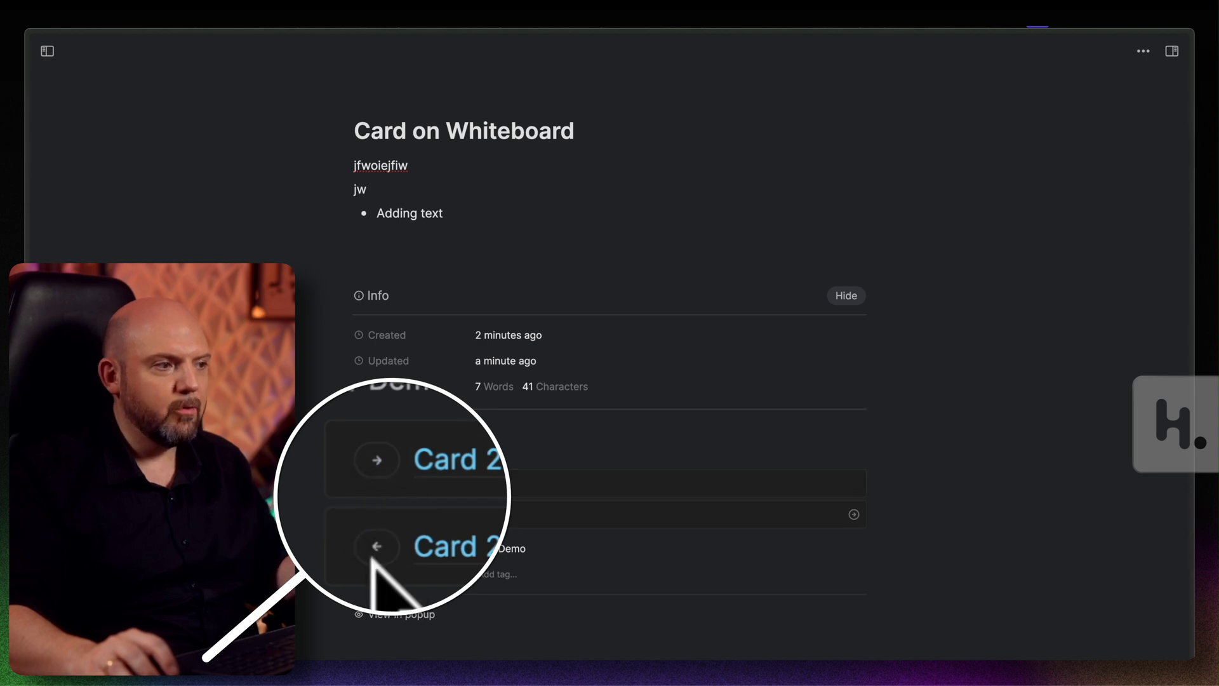
pyautogui.click(390, 486)
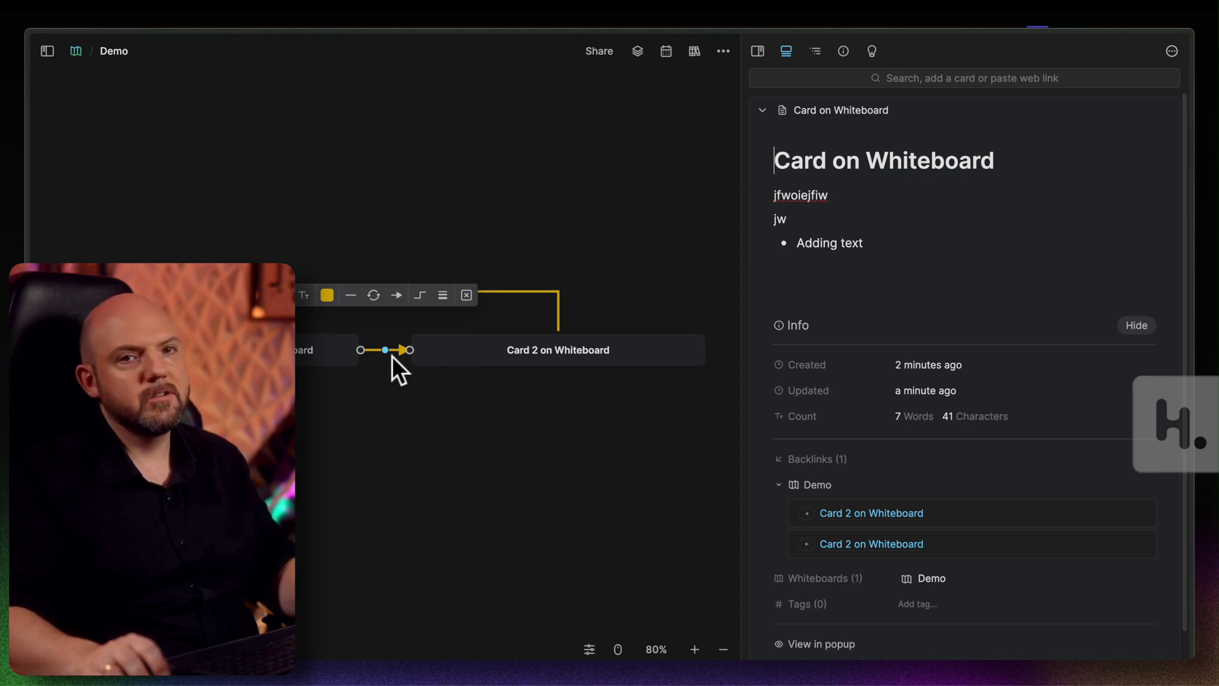
# - Label the upper return connection "There is a reason for this connection" with the whiteboard at full width
pyautogui.click(759, 53)
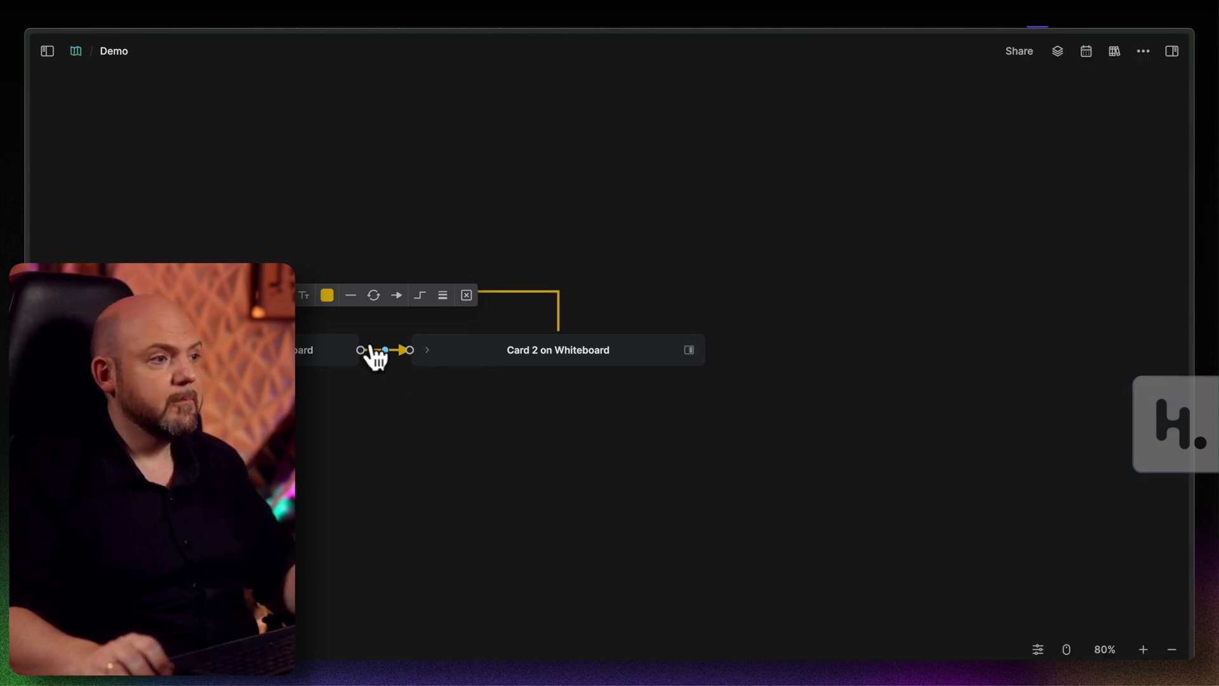
pyautogui.scroll(5, 373, 353)
pyautogui.click(399, 335)
pyautogui.hscroll(-4, 534, 327)
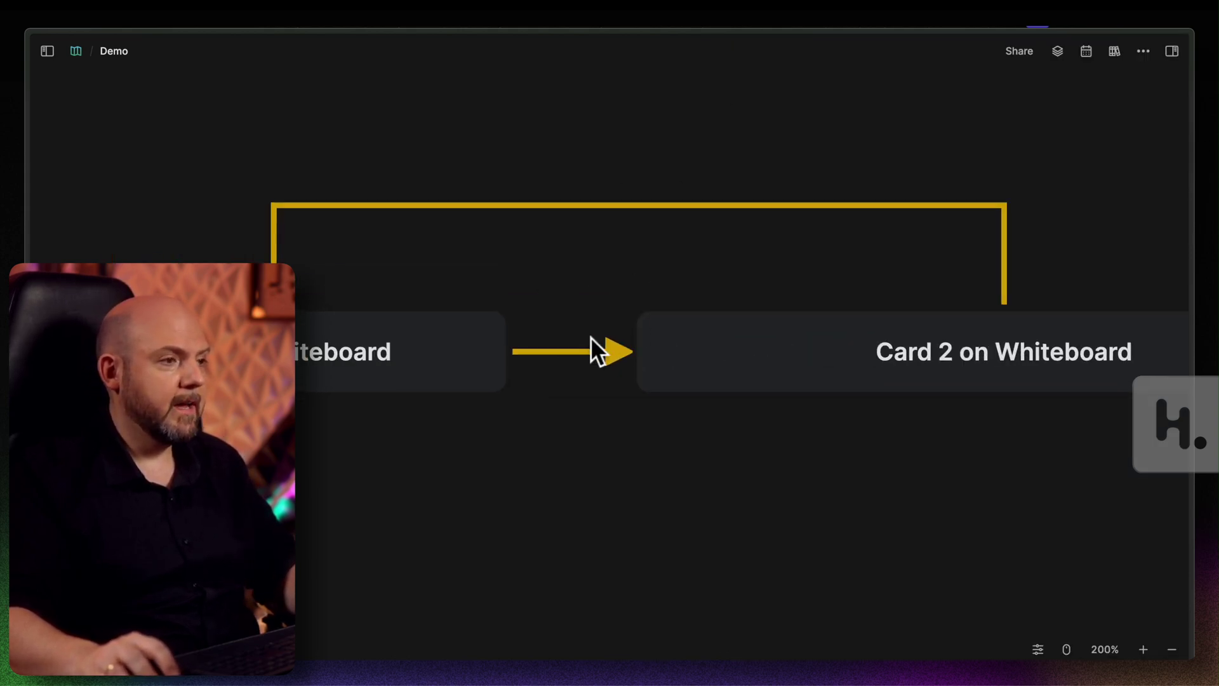
pyautogui.doubleClick(612, 207)
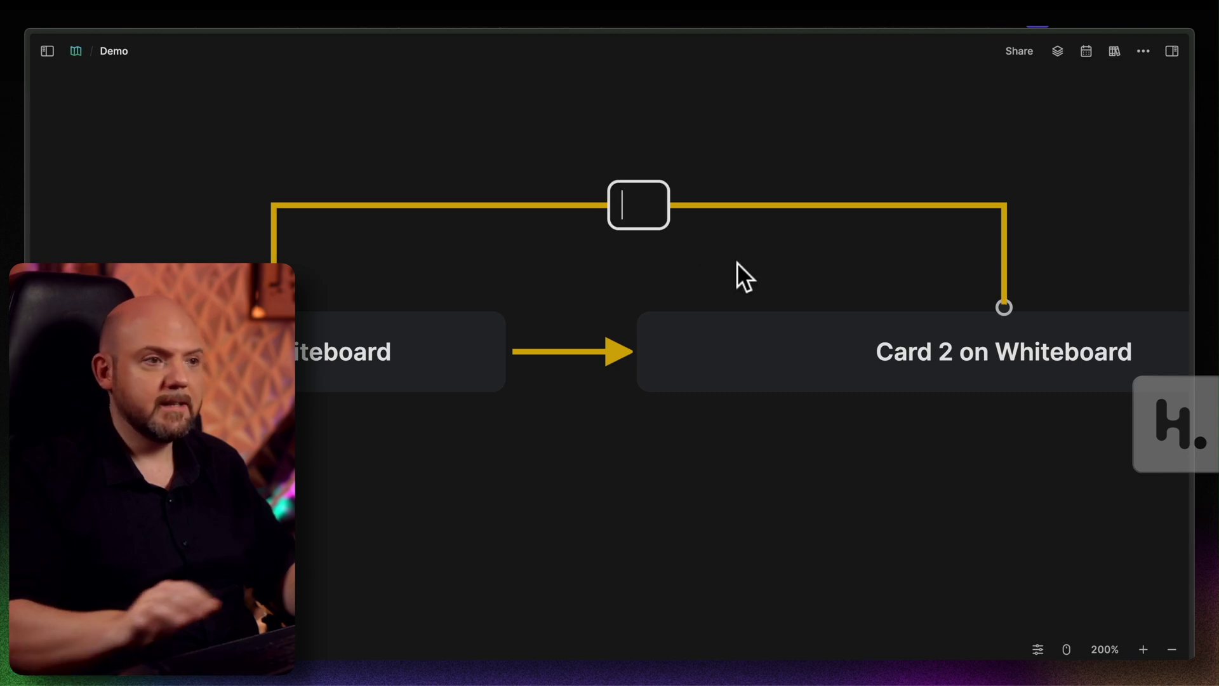
pyautogui.write('There is a reason for this connection')
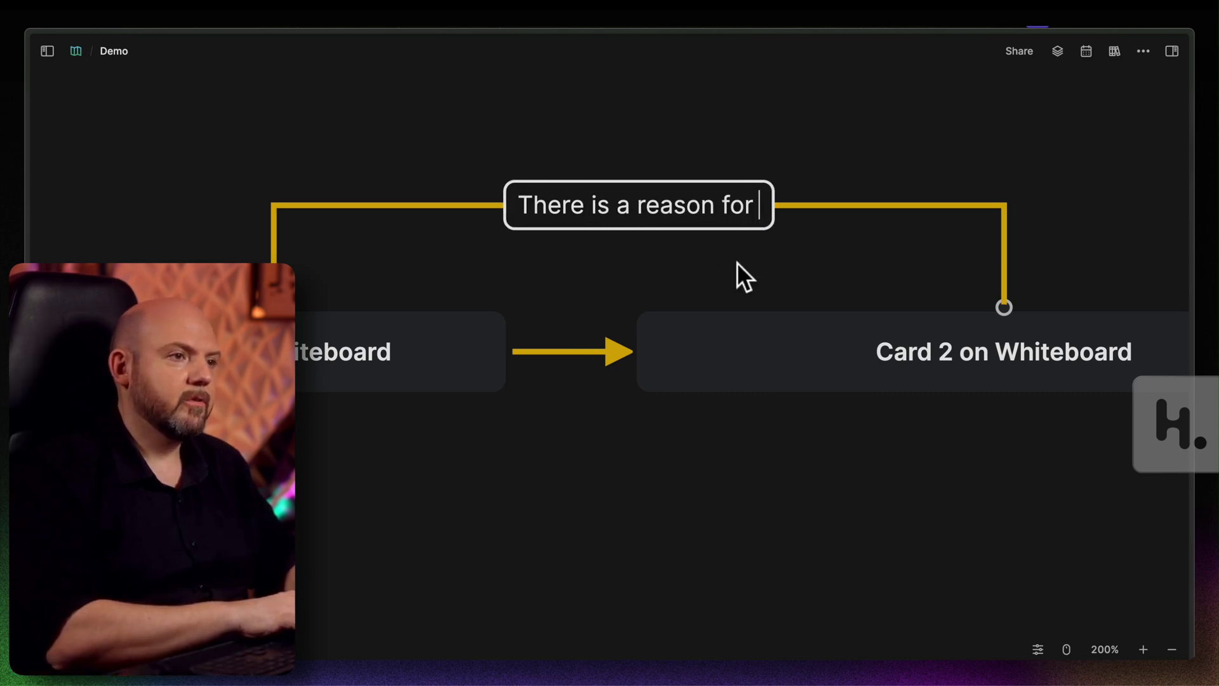
pyautogui.click(899, 332)
# - Open Card 2 on Whiteboard beside the whiteboard and show its Info section to examine the labelled backlink
pyautogui.moveTo(756, 404); pyautogui.dragTo(603, 423)
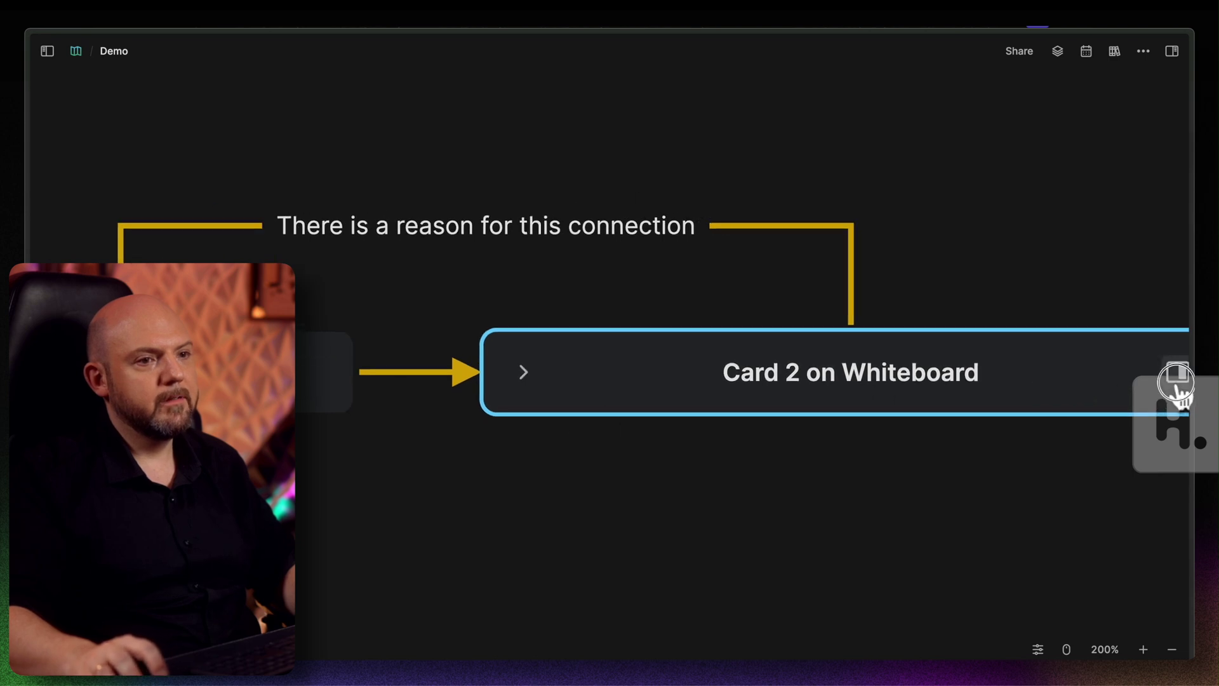
pyautogui.click(1176, 381)
pyautogui.click(1137, 248)
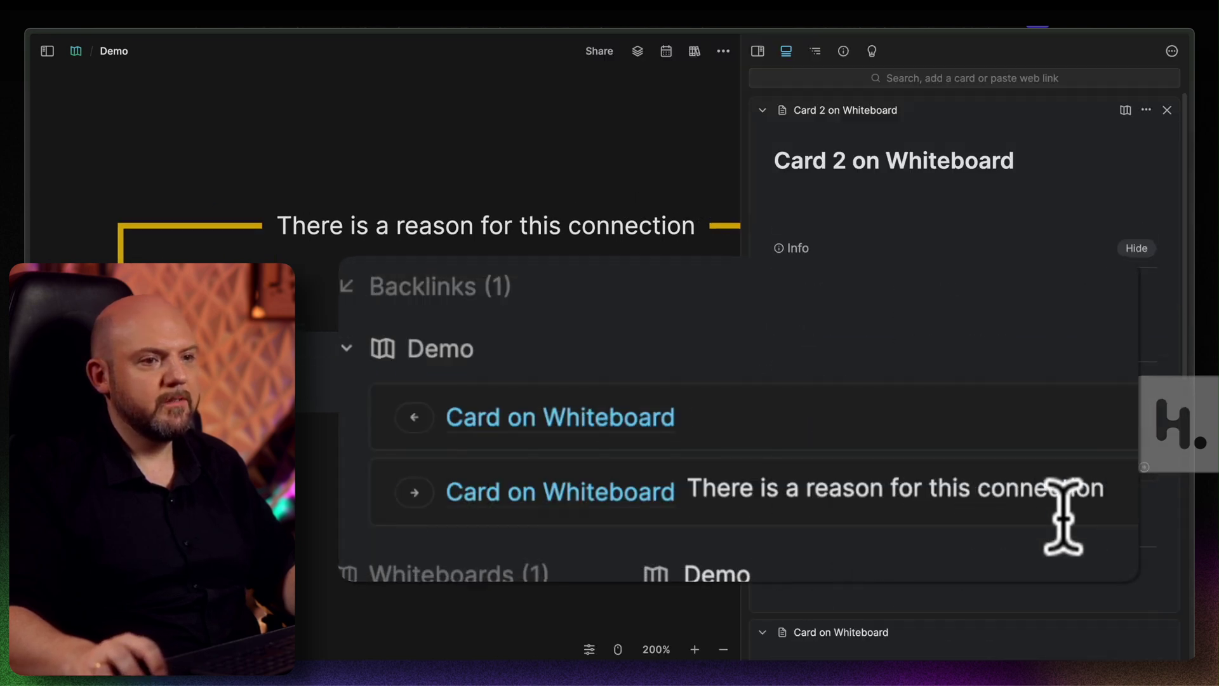
# - Extend the return connection's label with ". wioefhoiwehip"
pyautogui.moveTo(673, 292); pyautogui.dragTo(532, 298)
pyautogui.doubleClick(525, 235)
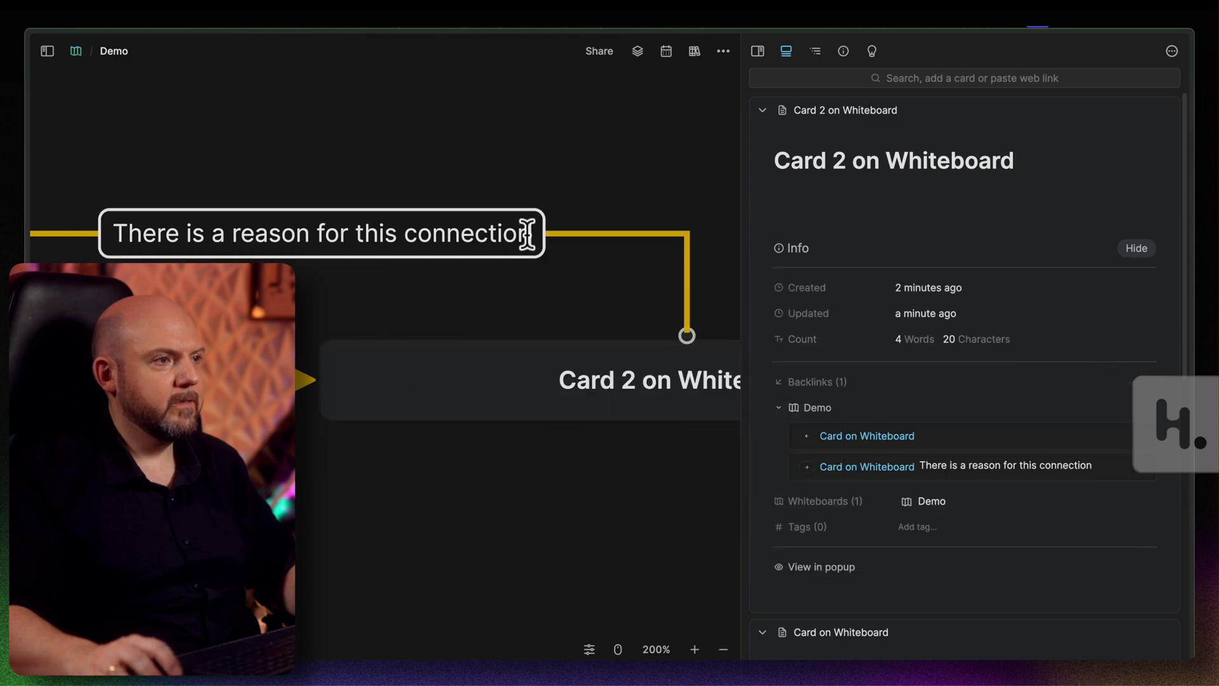
pyautogui.click(527, 235)
pyautogui.write('. wioefhoiwehip')
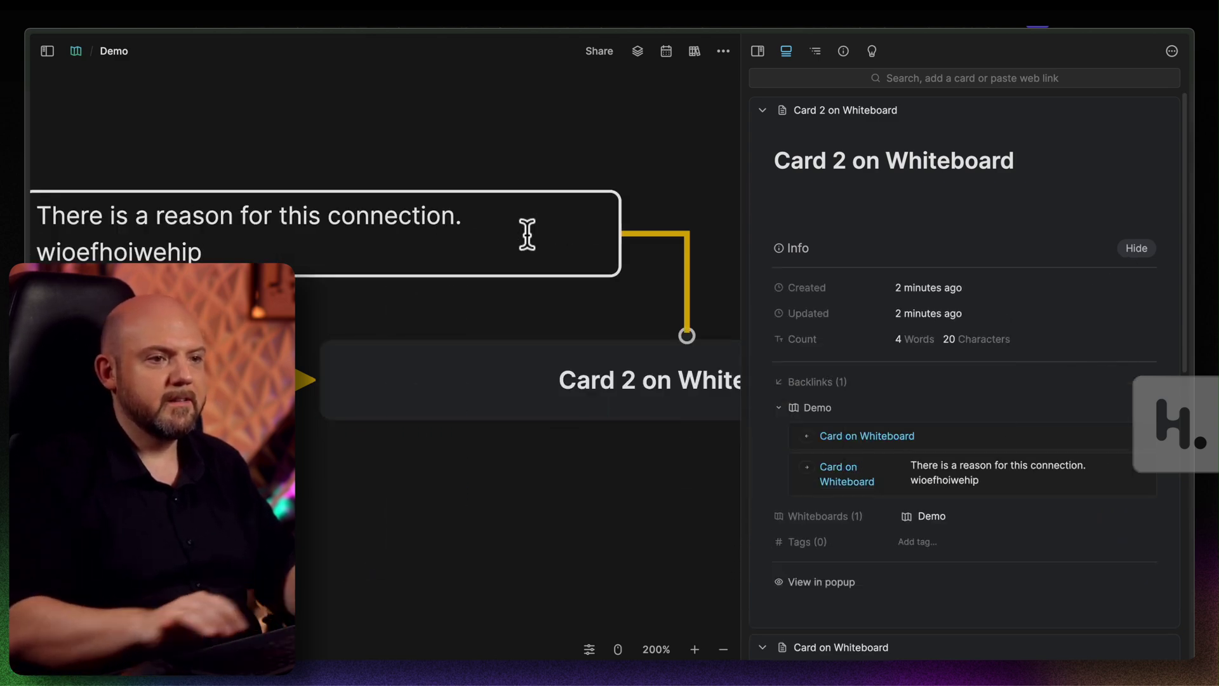
pyautogui.click(539, 478)
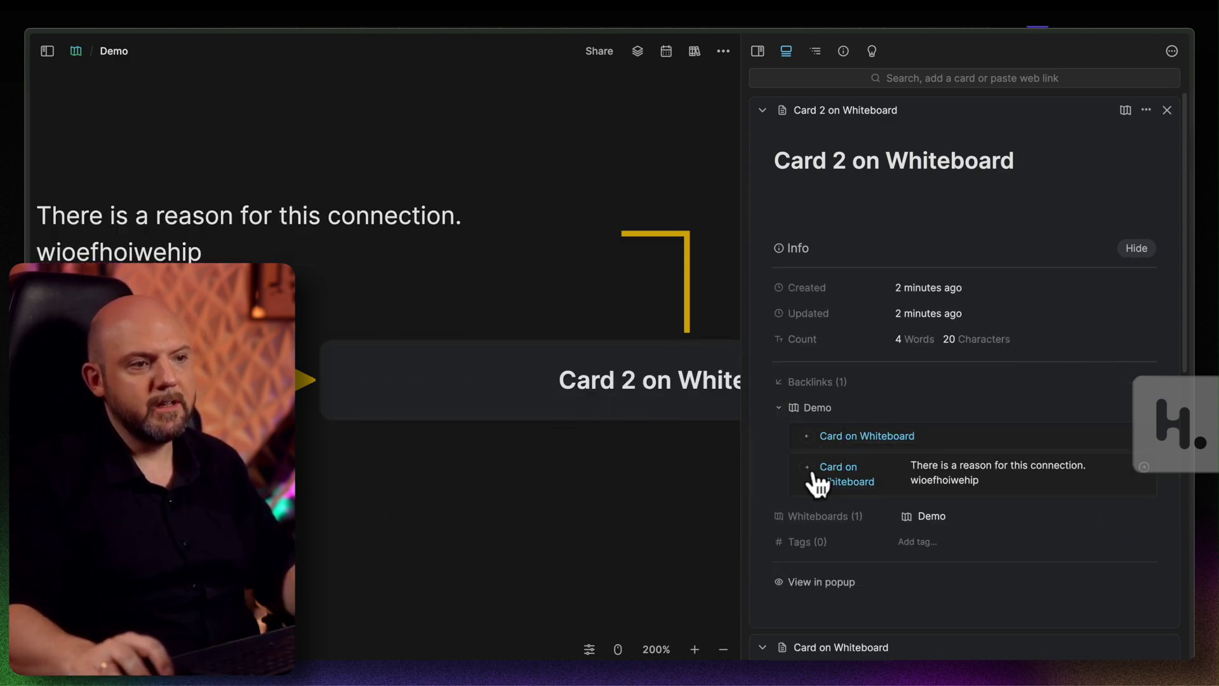
# - Close the card side view and raise the labelled return connection's horizontal segment well above both cards
pyautogui.moveTo(396, 486); pyautogui.dragTo(619, 545)
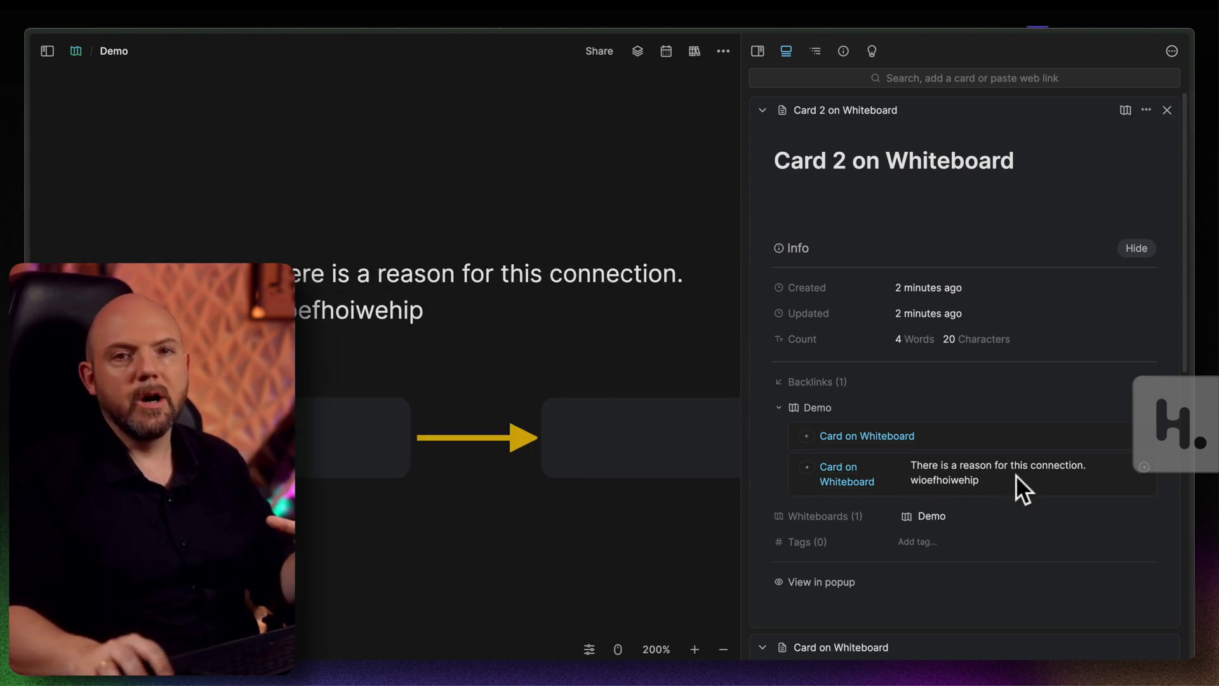
pyautogui.click(757, 52)
pyautogui.moveTo(826, 393); pyautogui.dragTo(716, 397)
pyautogui.scroll(-5, 885, 381)
pyautogui.moveTo(648, 337); pyautogui.dragTo(707, 202)
pyautogui.click(825, 228)
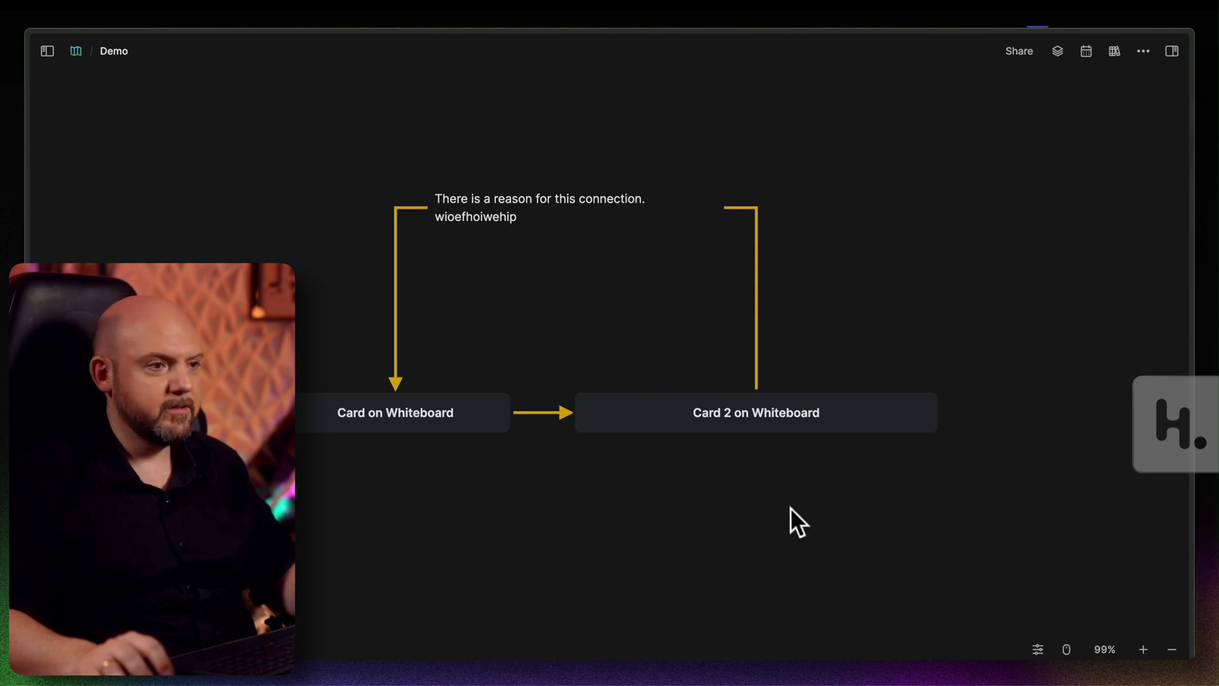
# - Duplicate the two connected cards with their arrows and place the copy below and slightly left of the originals
pyautogui.moveTo(791, 508); pyautogui.dragTo(675, 509)
pyautogui.click(282, 389)
pyautogui.moveTo(282, 390)
pyautogui.mouseDown()
pyautogui.moveTo(486, 390)
pyautogui.moveTo(274, 400)
pyautogui.mouseUp()
pyautogui.moveTo(430, 468); pyautogui.dragTo(617, 396)
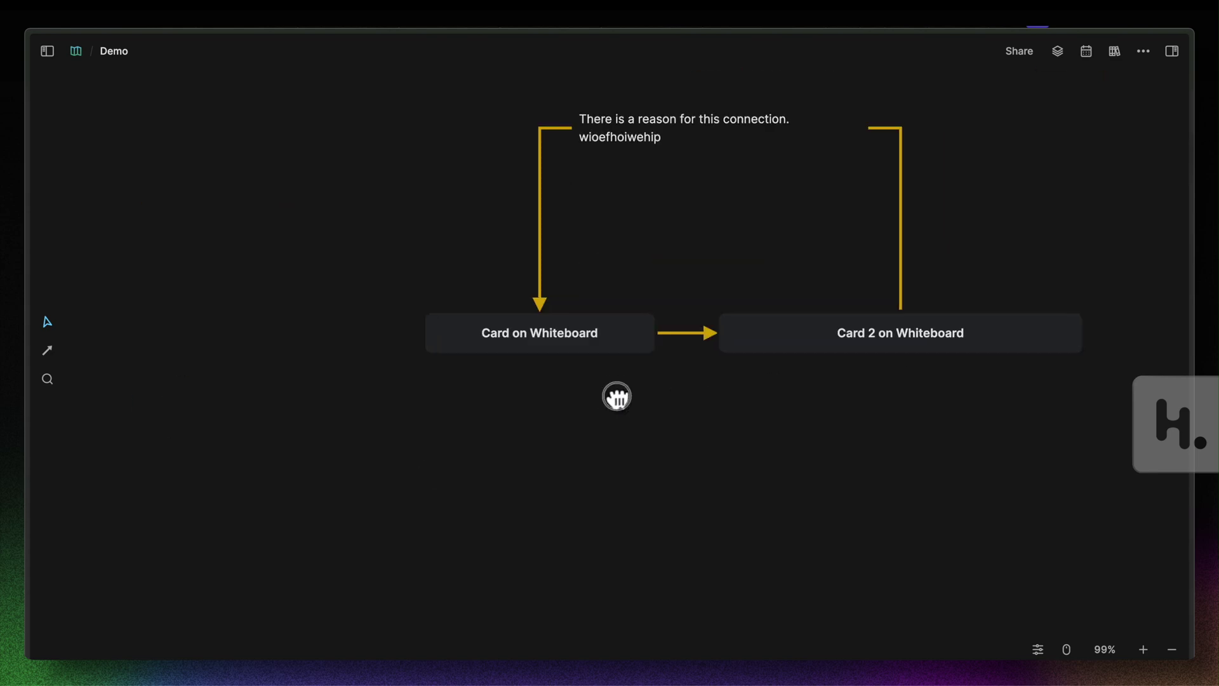
pyautogui.click(522, 346)
pyautogui.moveTo(489, 413); pyautogui.dragTo(878, 349)
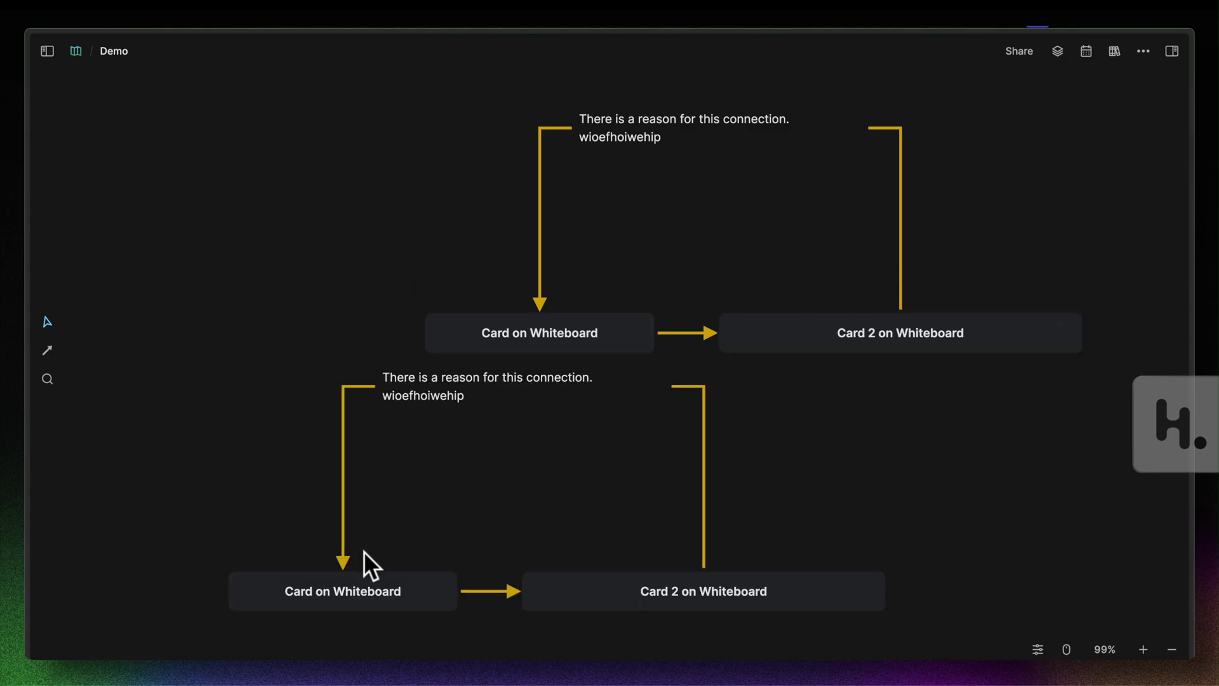
# - Reattach the copied return arrow's head to the underside of the upper Card on Whiteboard and remove the arrow's label
pyautogui.click(343, 564)
pyautogui.moveTo(342, 566); pyautogui.dragTo(540, 354)
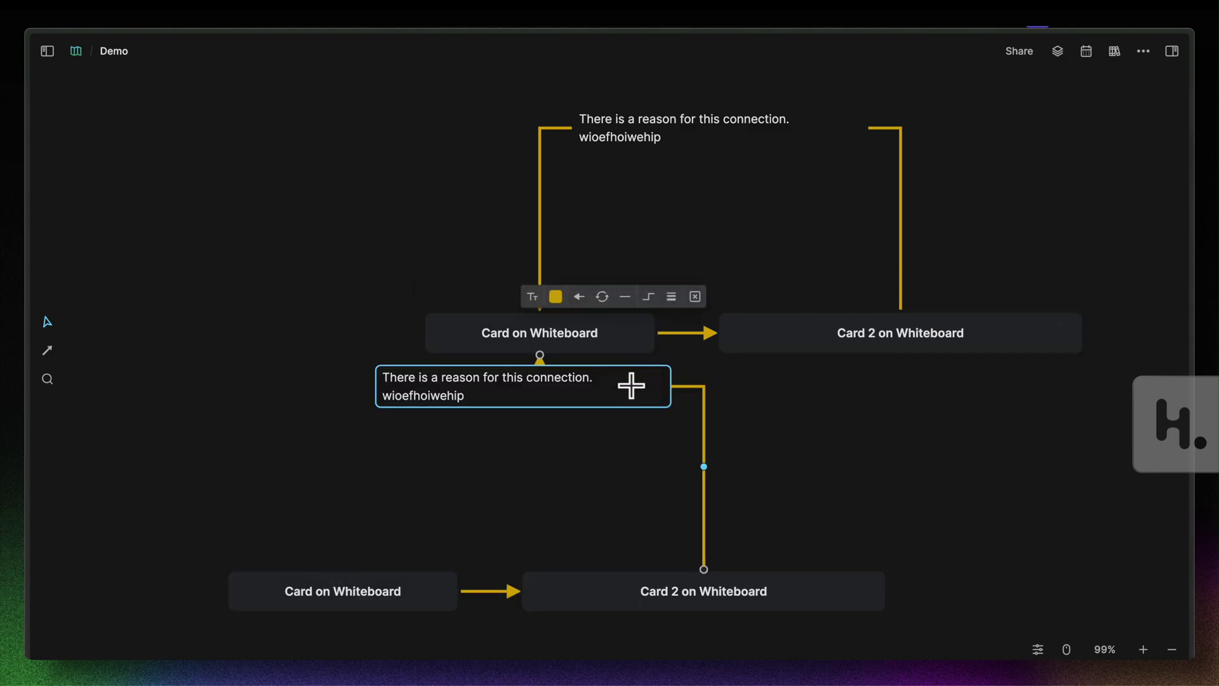
pyautogui.click(684, 387)
pyautogui.click(676, 495)
# - Connect the right edge of the upper Card 2 on Whiteboard to the right edge of the lower Card 2 on Whiteboard
pyautogui.click(729, 588)
pyautogui.click(924, 554)
pyautogui.click(962, 351)
pyautogui.moveTo(941, 461); pyautogui.dragTo(889, 586)
# - Lower the horizontal segment of the unlabelled return connection to about midway between the upper and lower cards
pyautogui.click(334, 366)
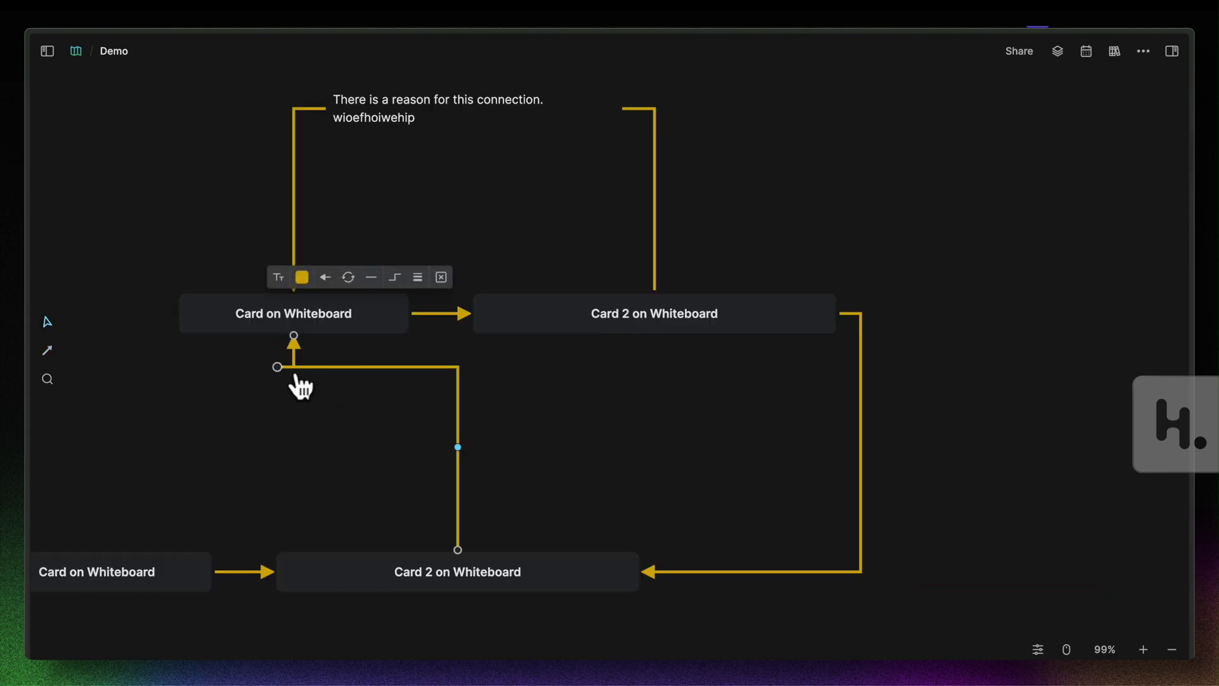
pyautogui.moveTo(319, 429); pyautogui.dragTo(527, 452)
pyautogui.scroll(5, 499, 406)
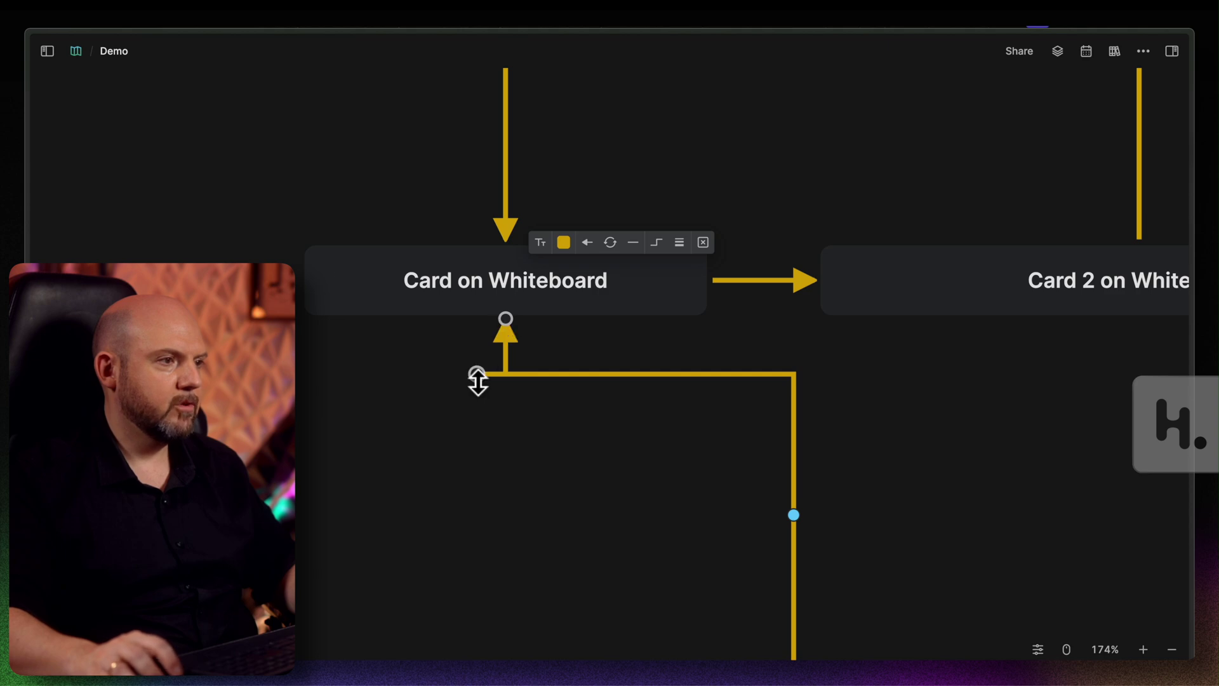
pyautogui.moveTo(477, 375); pyautogui.dragTo(477, 506)
pyautogui.moveTo(555, 582); pyautogui.dragTo(295, 459)
pyautogui.scroll(-5, 471, 484)
pyautogui.moveTo(365, 411)
pyautogui.mouseDown()
pyautogui.moveTo(375, 332)
pyautogui.moveTo(373, 399)
pyautogui.mouseUp()
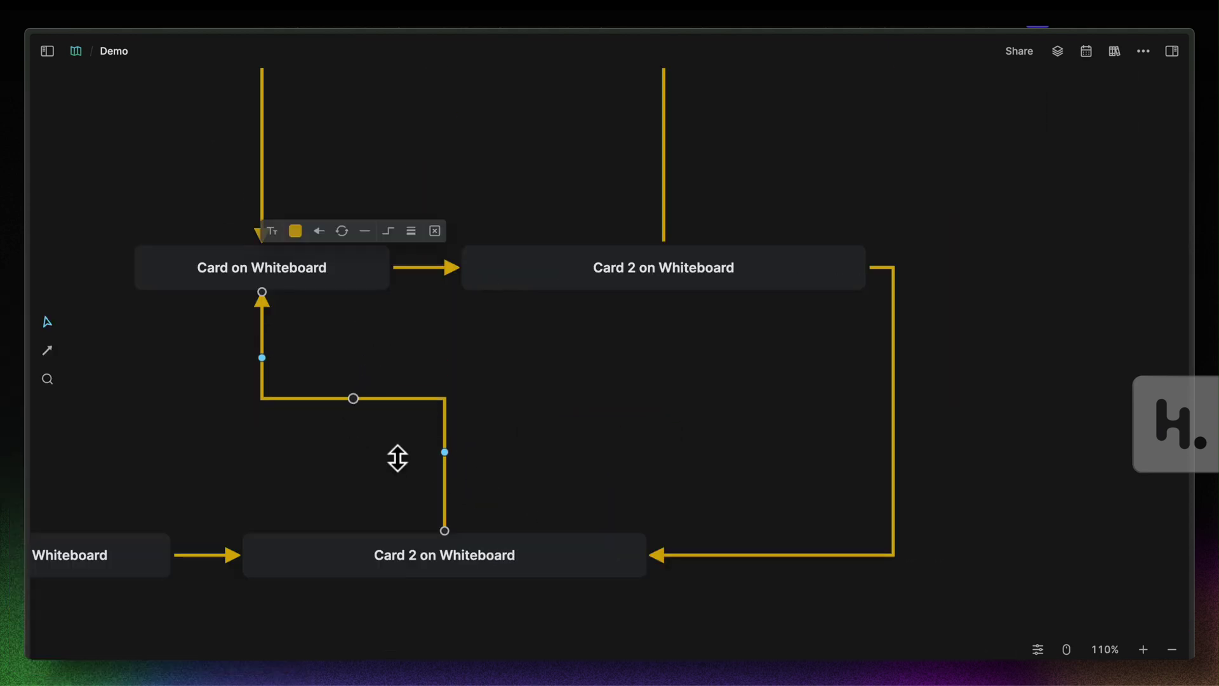
# - Add bends to the unlabelled return connection by shifting its lower vertical segment right and its upper one left
pyautogui.moveTo(445, 454); pyautogui.dragTo(544, 454)
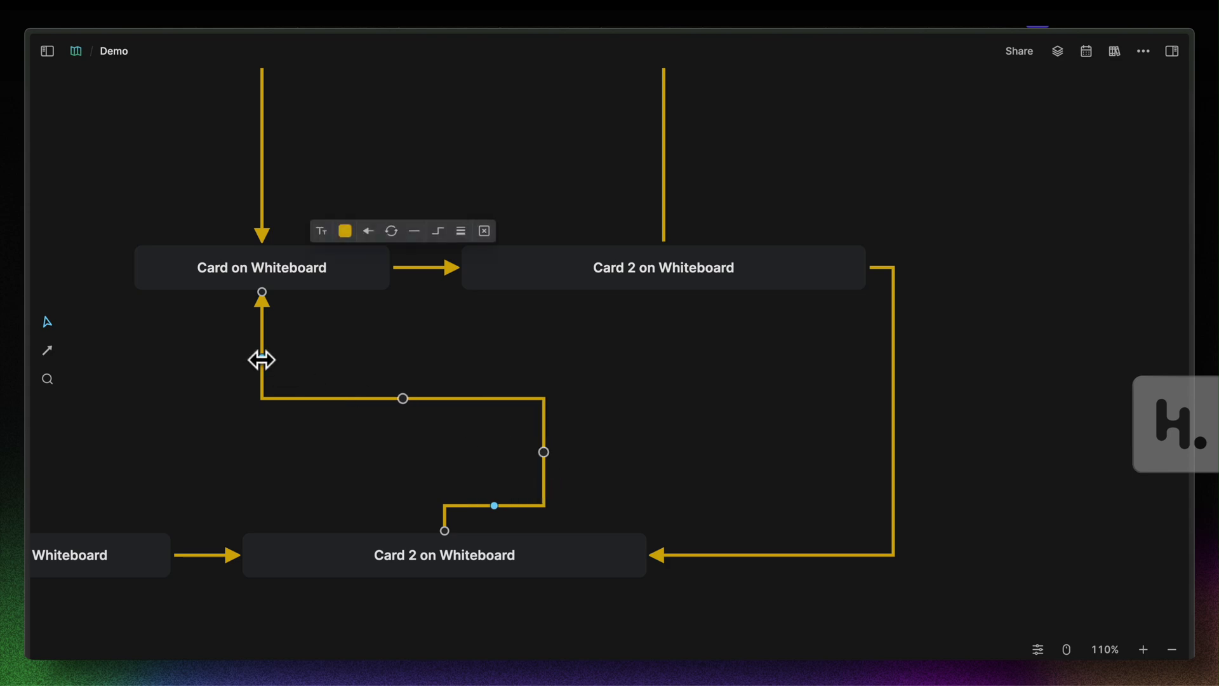
pyautogui.moveTo(261, 360); pyautogui.dragTo(163, 354)
pyautogui.hscroll(-6, 484, 330)
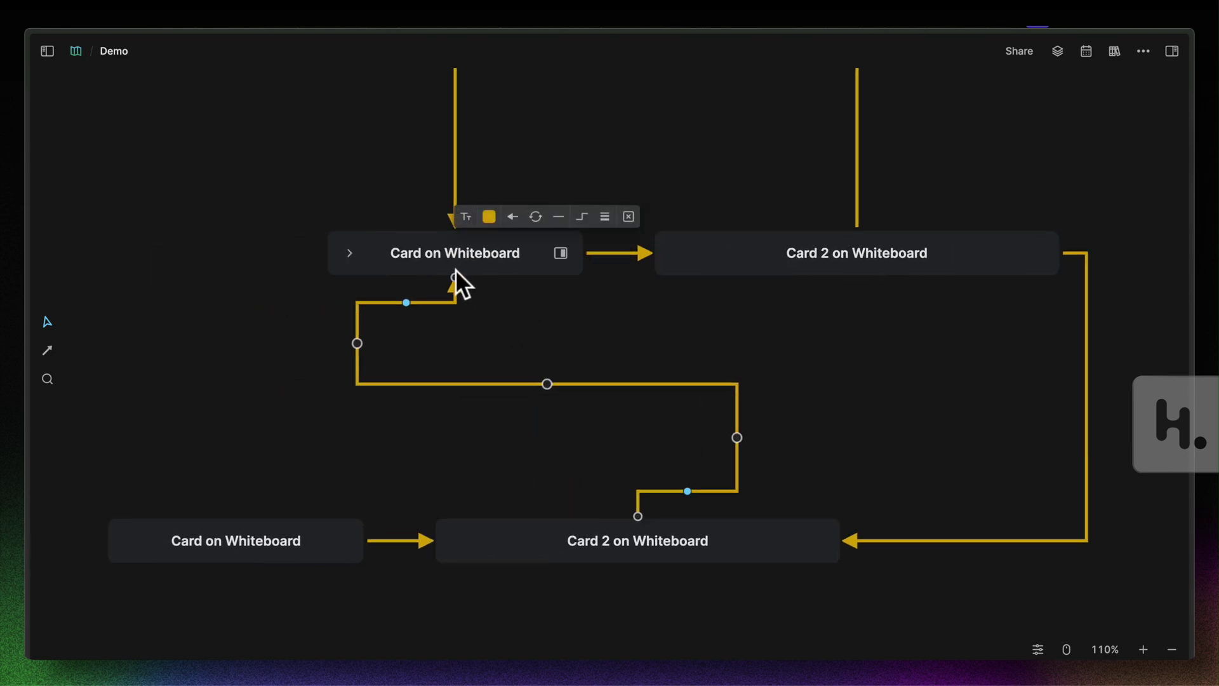
pyautogui.click(1029, 388)
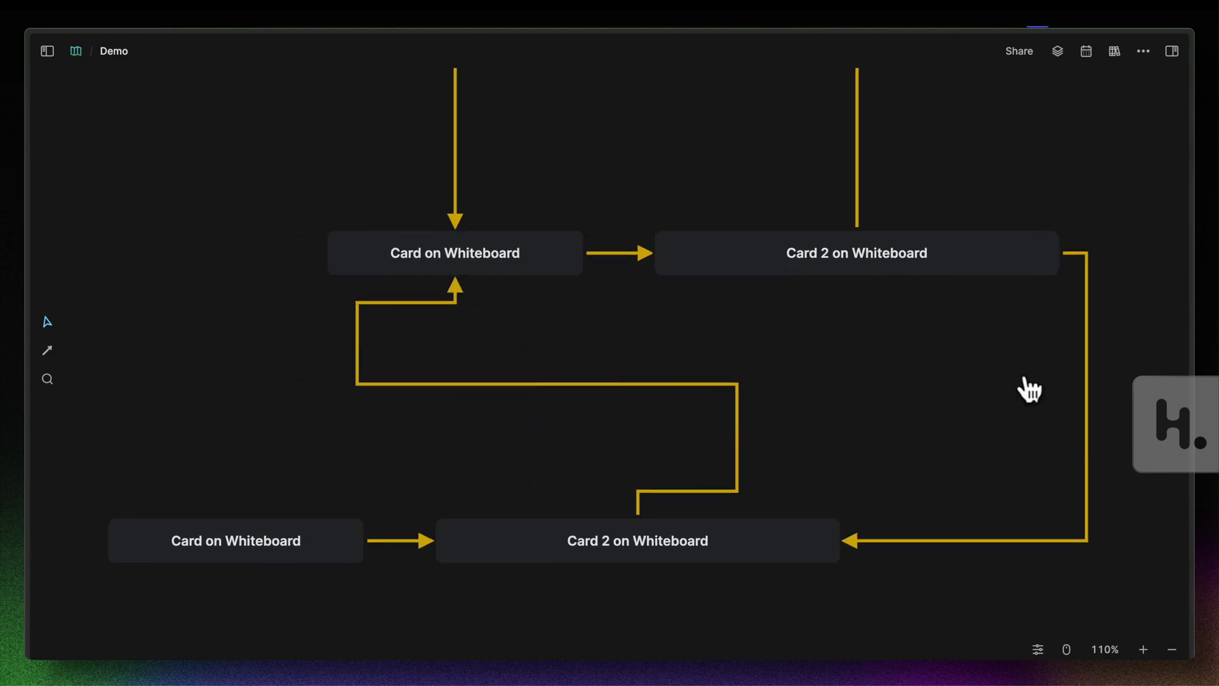
# - Straighten the extra bends in the unlabelled return connection, leaving one horizontal segment centred between the cards
pyautogui.click(716, 384)
pyautogui.moveTo(736, 440); pyautogui.dragTo(638, 437)
pyautogui.moveTo(498, 384); pyautogui.dragTo(498, 490)
pyautogui.click(356, 396)
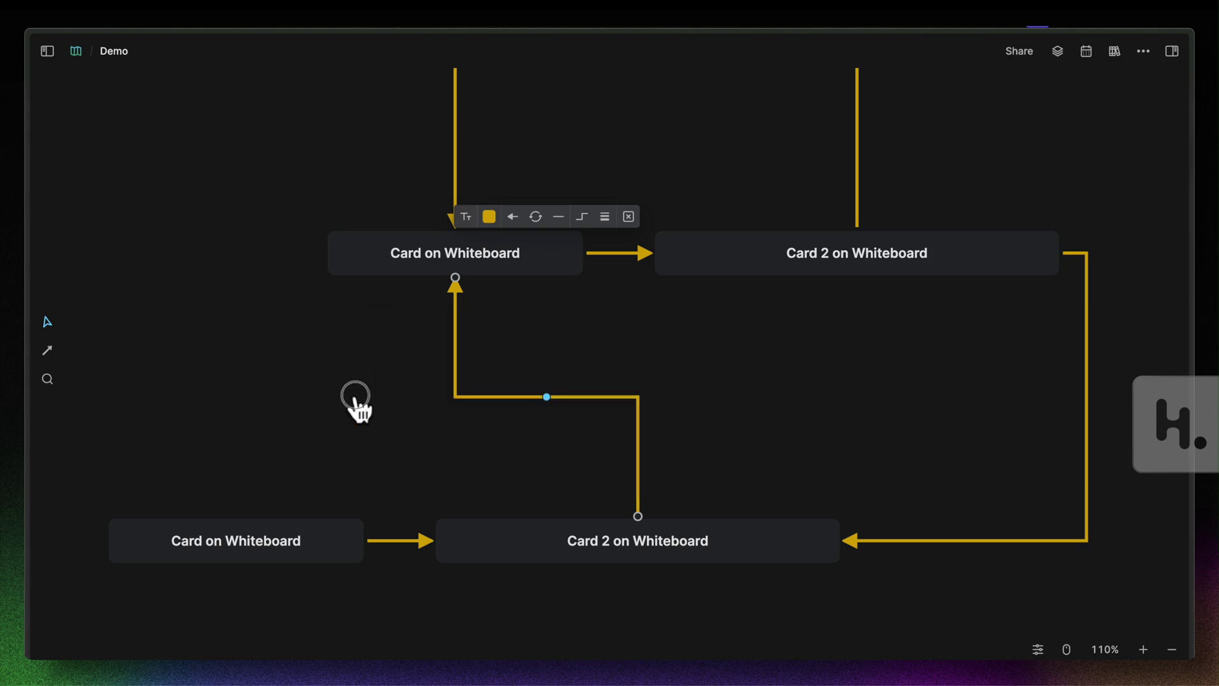
# - Draw an arrow from the underside of the upper Card 2 on Whiteboard to the top of the lower Card 2 on Whiteboard
pyautogui.click(755, 372)
pyautogui.hscroll(4, 791, 375)
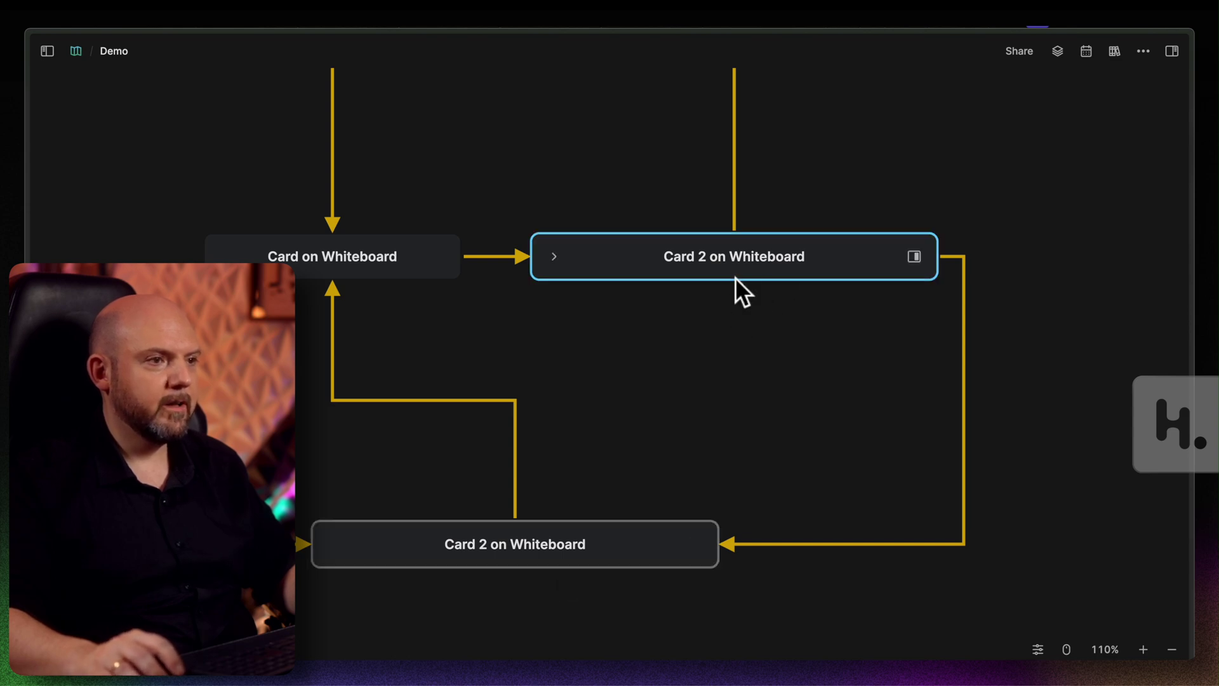
pyautogui.moveTo(735, 278); pyautogui.dragTo(767, 454)
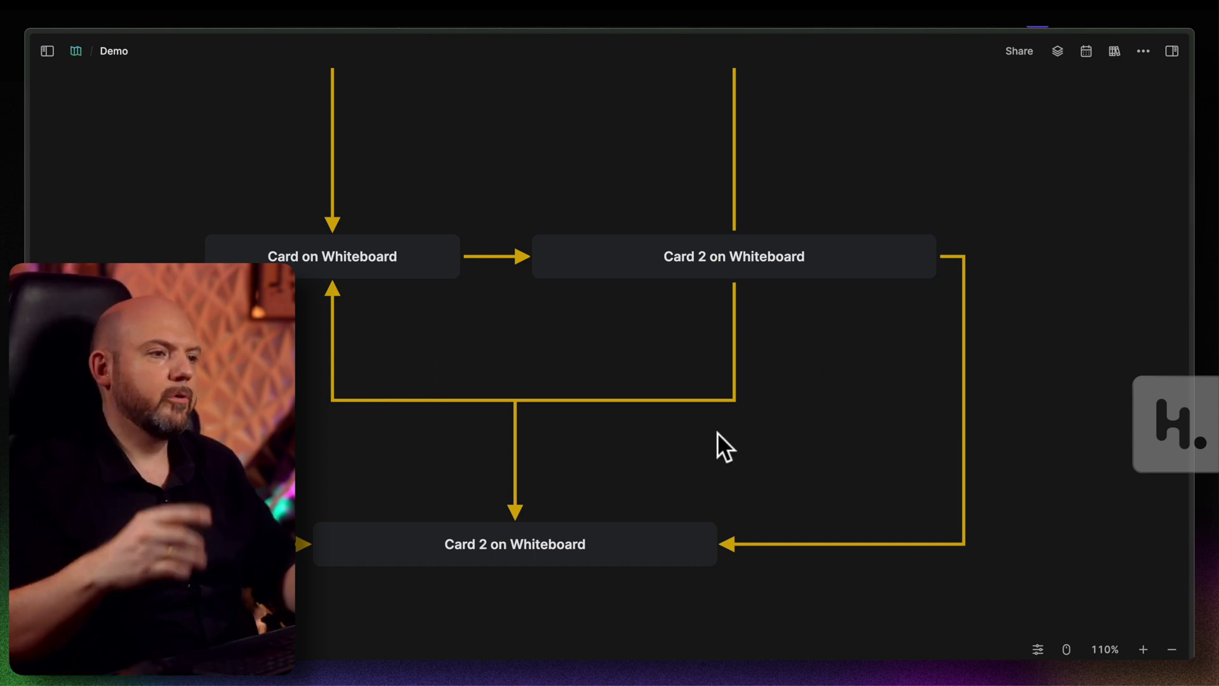
# - Examine closely where the two connections overlap at the top of the lower Card 2 on Whiteboard
pyautogui.hscroll(-5, 829, 438)
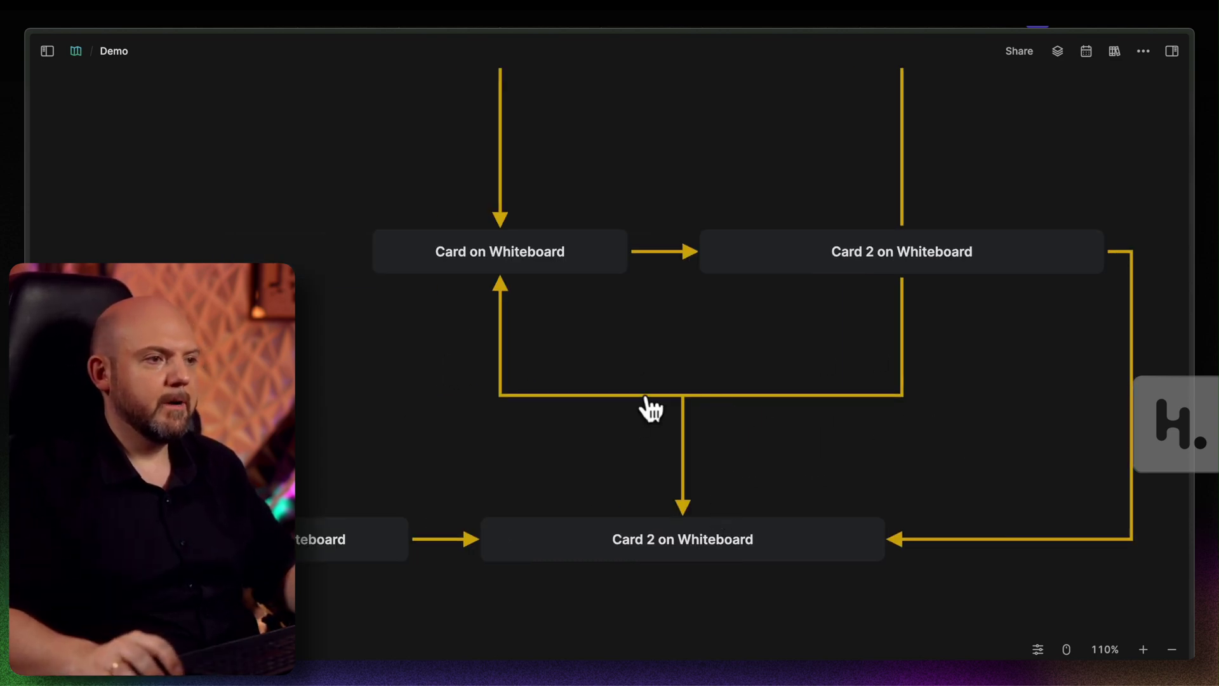
pyautogui.moveTo(808, 433); pyautogui.dragTo(669, 460)
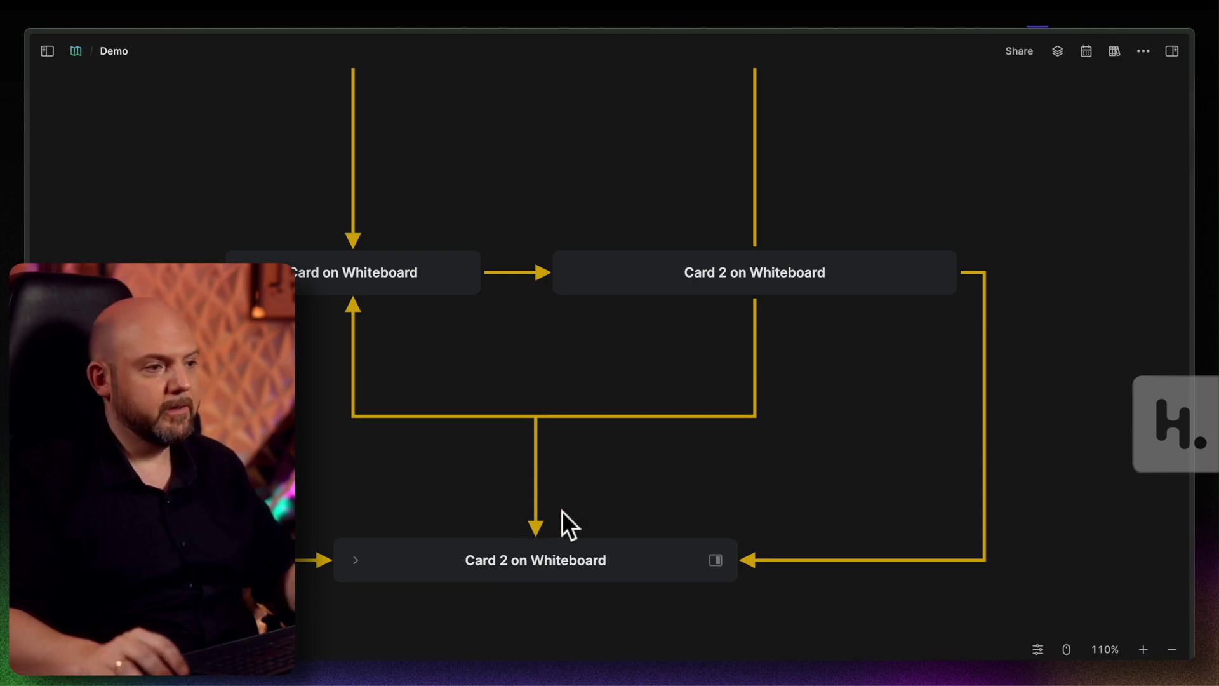
pyautogui.scroll(-1, 533, 537)
pyautogui.scroll(5, 645, 481)
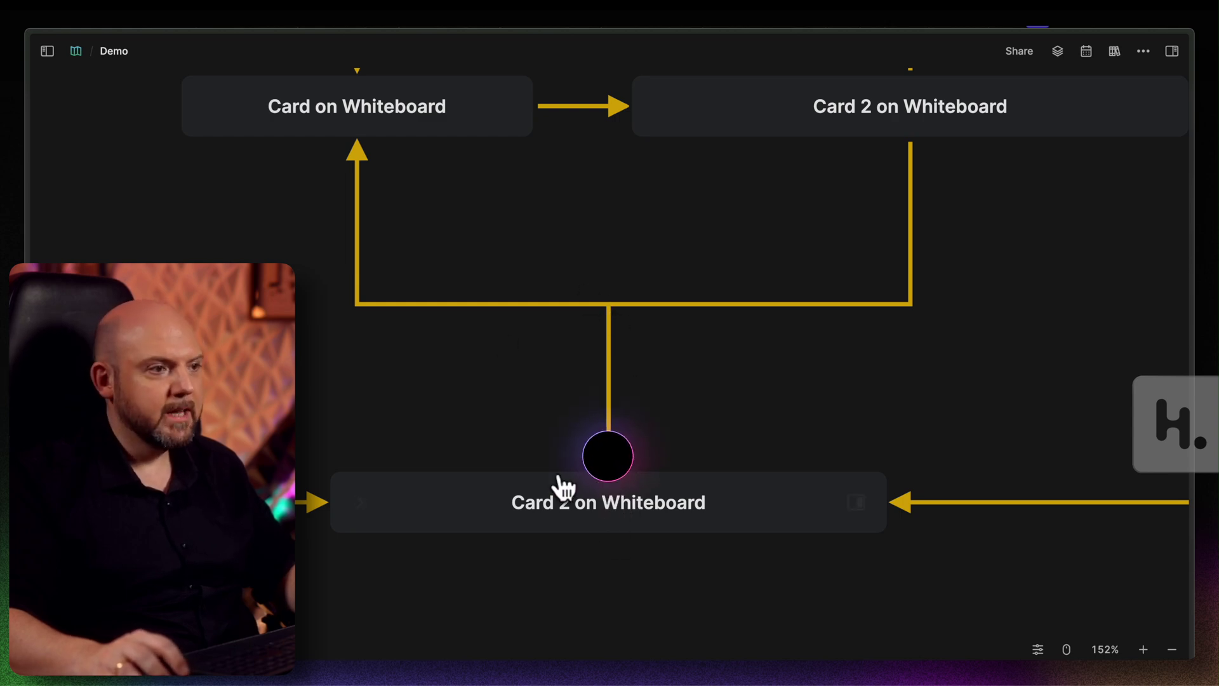
pyautogui.click(622, 491)
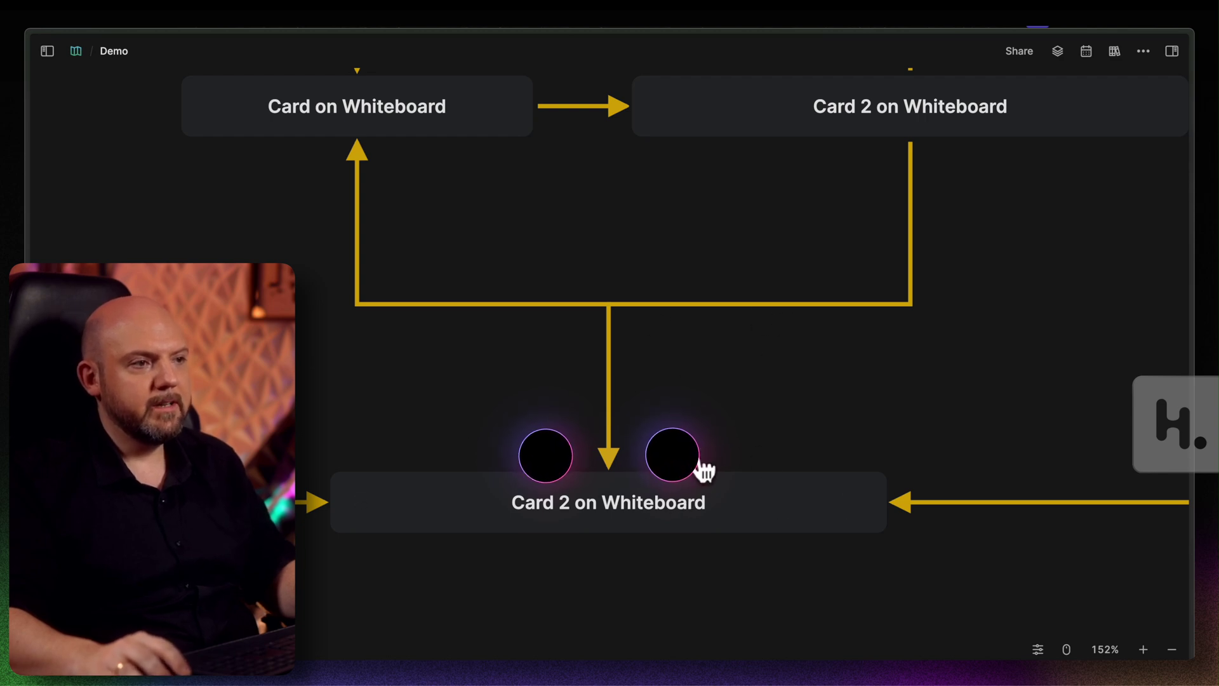
pyautogui.scroll(-5, 631, 475)
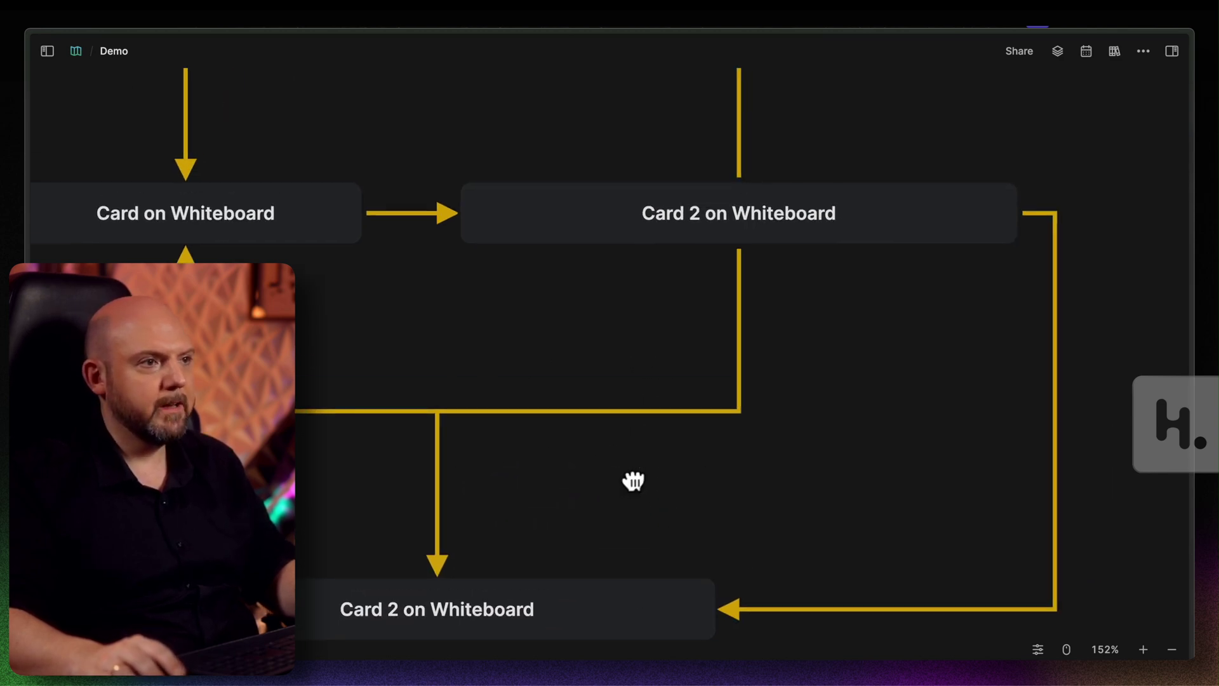
# - Lower the labelled return connection's horizontal segment closer to the upper two cards
pyautogui.moveTo(593, 257); pyautogui.dragTo(676, 281)
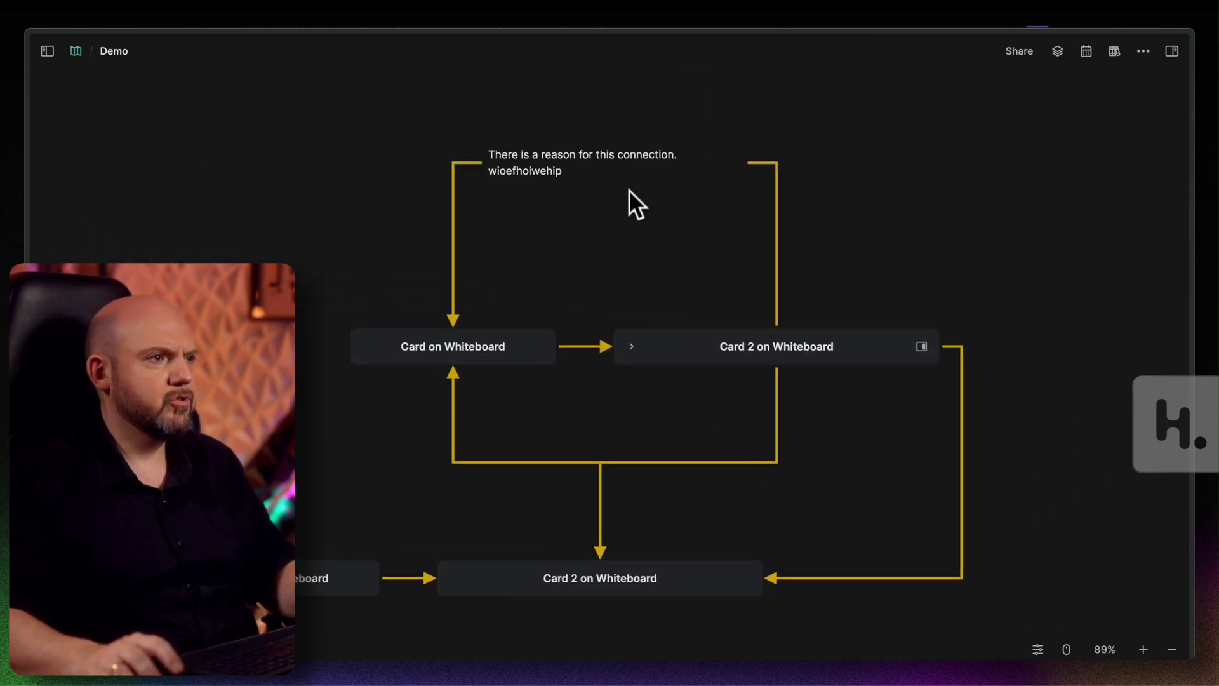
pyautogui.moveTo(610, 169); pyautogui.dragTo(632, 259)
pyautogui.click(887, 264)
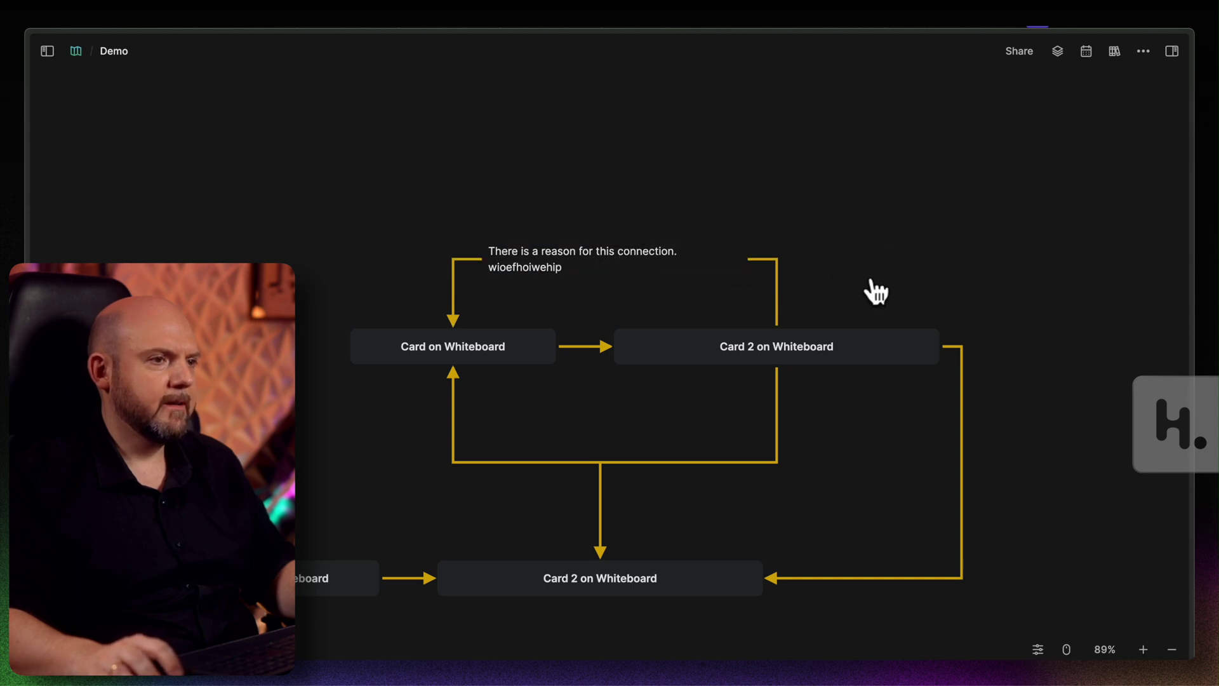
pyautogui.scroll(-3, 799, 383)
pyautogui.scroll(-2, 798, 382)
pyautogui.moveTo(822, 325); pyautogui.dragTo(806, 381)
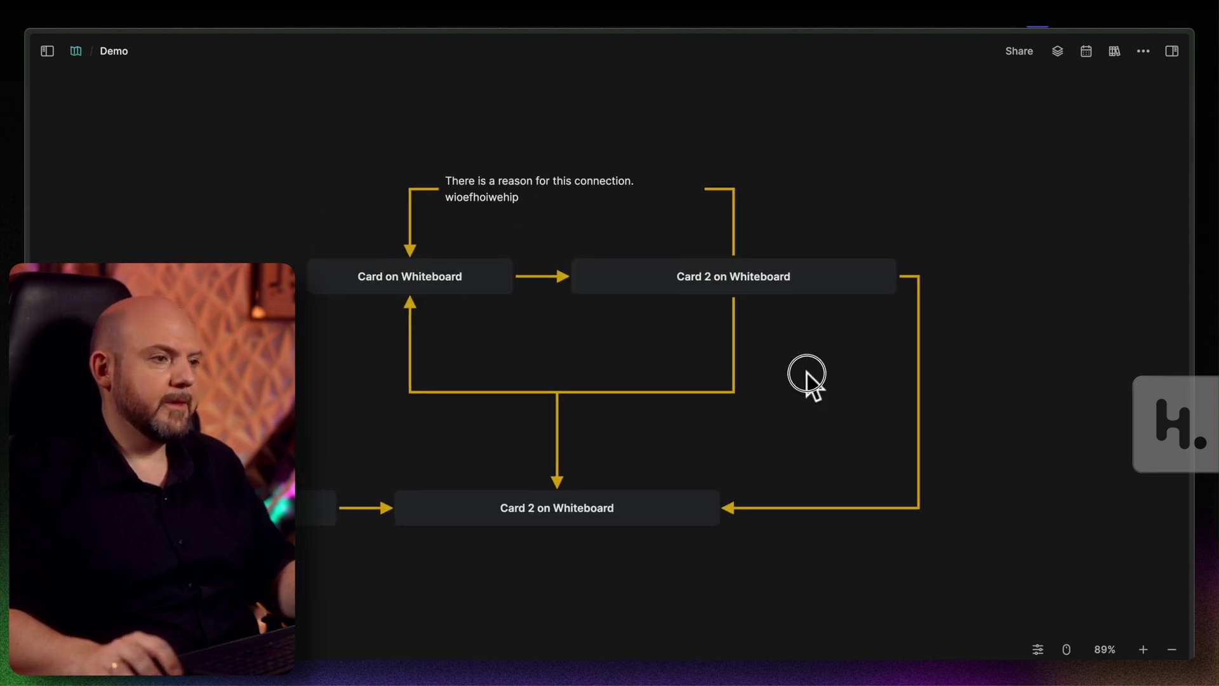
# - Select the overlapping connections between the upper and lower cards in turn to tell their paths apart
pyautogui.moveTo(947, 559); pyautogui.dragTo(124, 152)
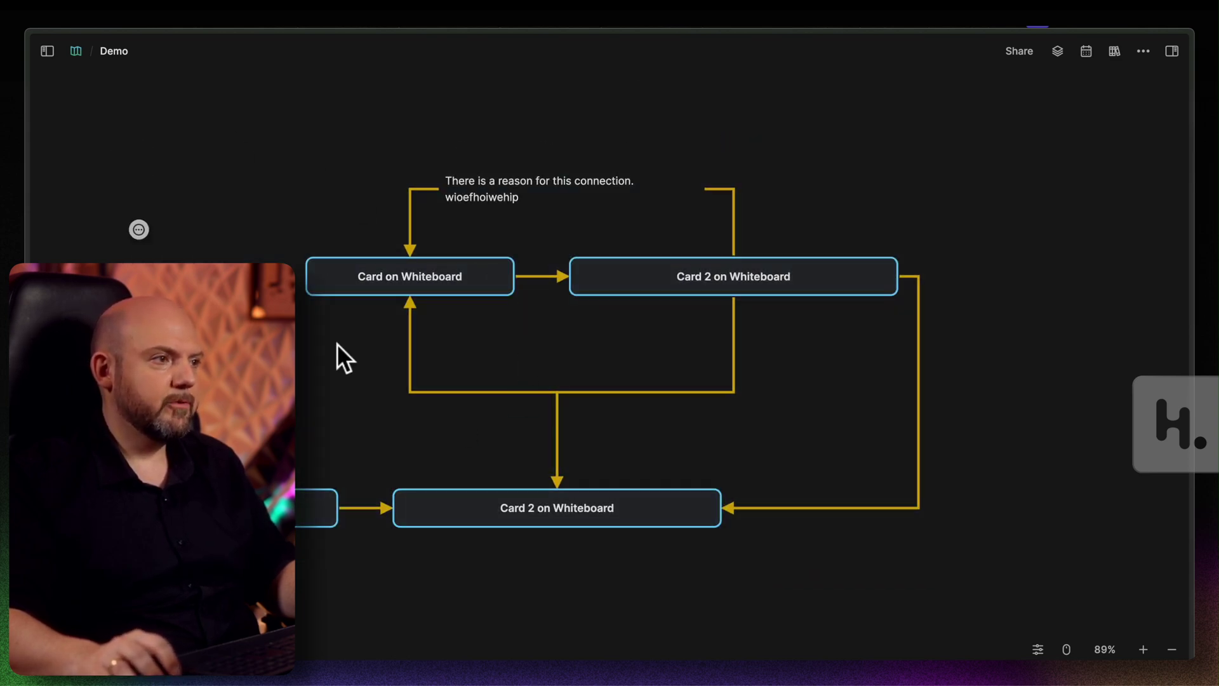
pyautogui.moveTo(533, 522); pyautogui.dragTo(522, 442)
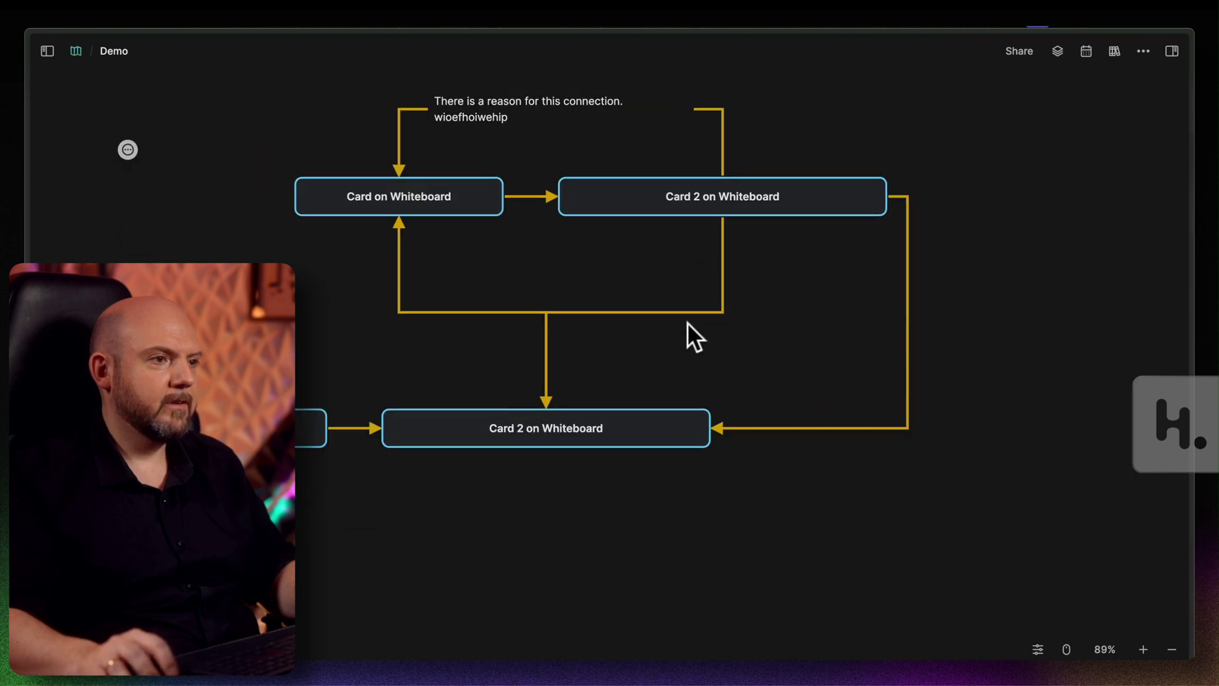
pyautogui.click(689, 316)
pyautogui.click(787, 355)
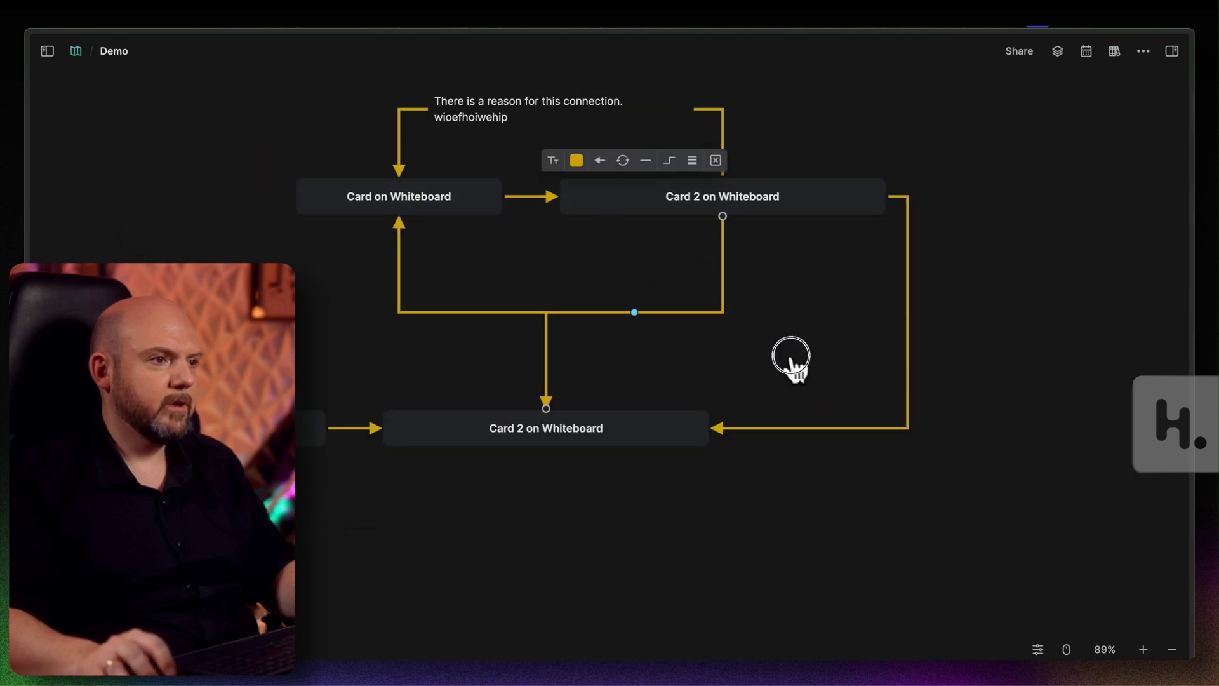
pyautogui.click(440, 311)
pyautogui.click(599, 310)
pyautogui.moveTo(754, 311); pyautogui.dragTo(803, 379)
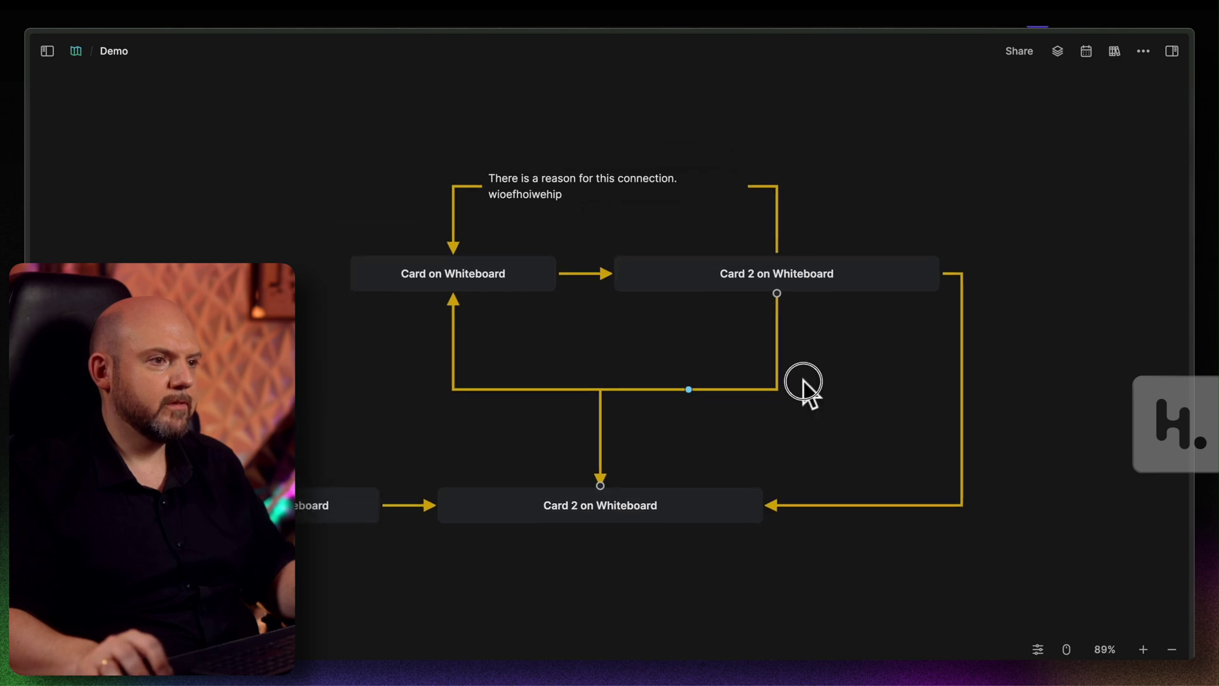
# - Colour the connection from the underside of the upper Card 2 on Whiteboard to the lower Card 2 orange
pyautogui.click(723, 390)
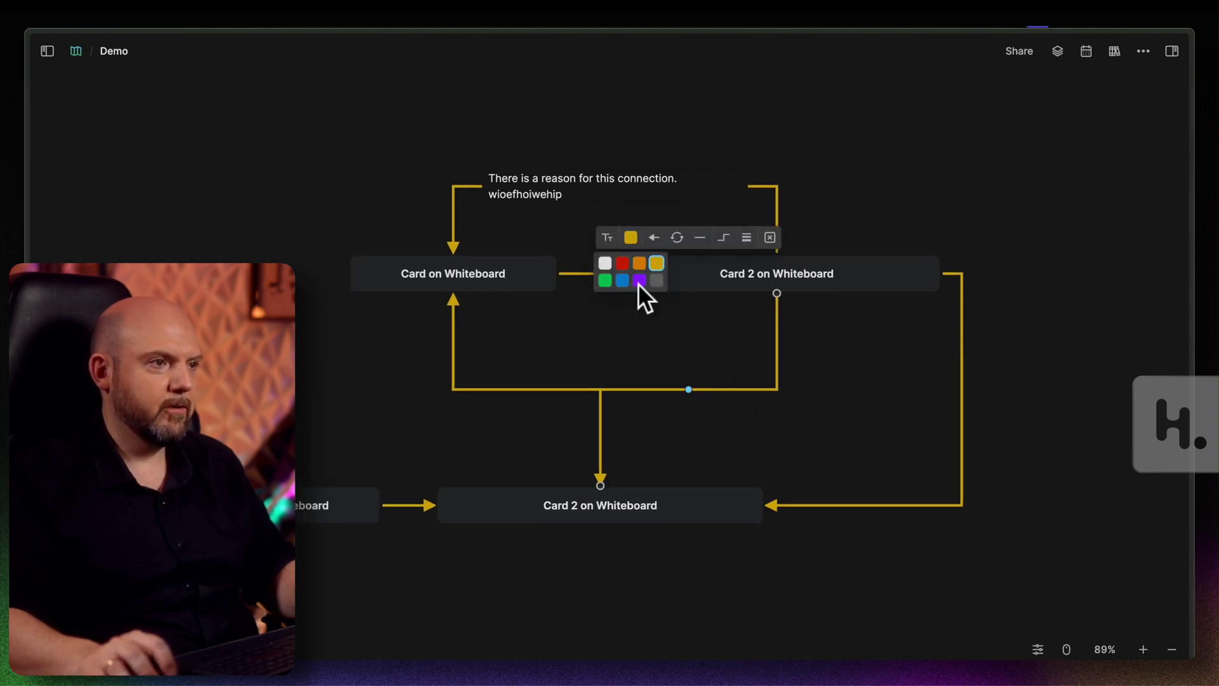
pyautogui.click(608, 237)
pyautogui.click(546, 389)
pyautogui.click(689, 389)
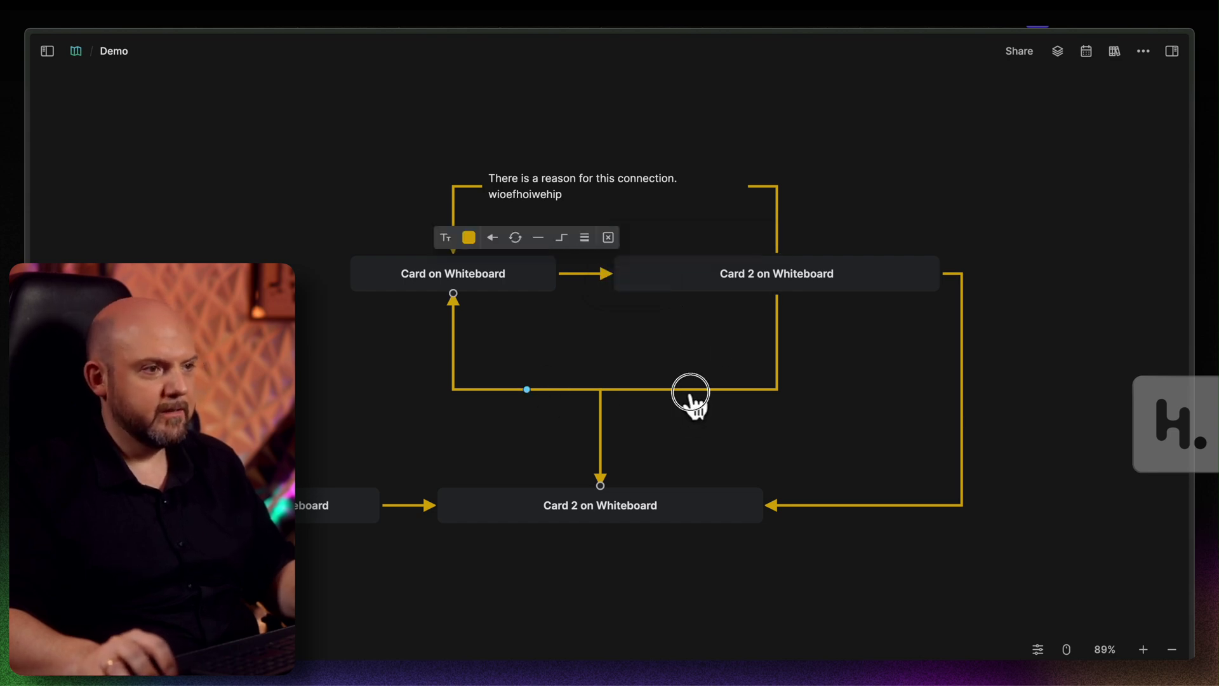
pyautogui.click(632, 237)
pyautogui.click(639, 263)
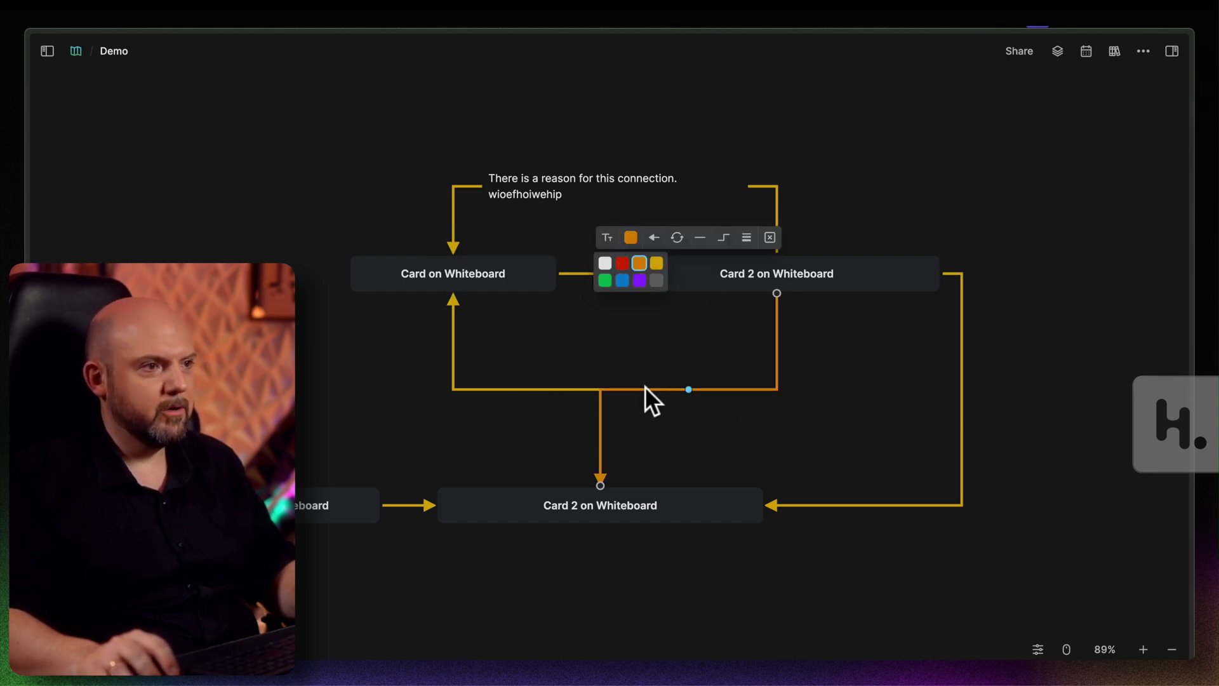
# - Make the yellow connection from the lower Card 2 to the upper Card on Whiteboard straight, and the labelled connection dashed
pyautogui.click(526, 389)
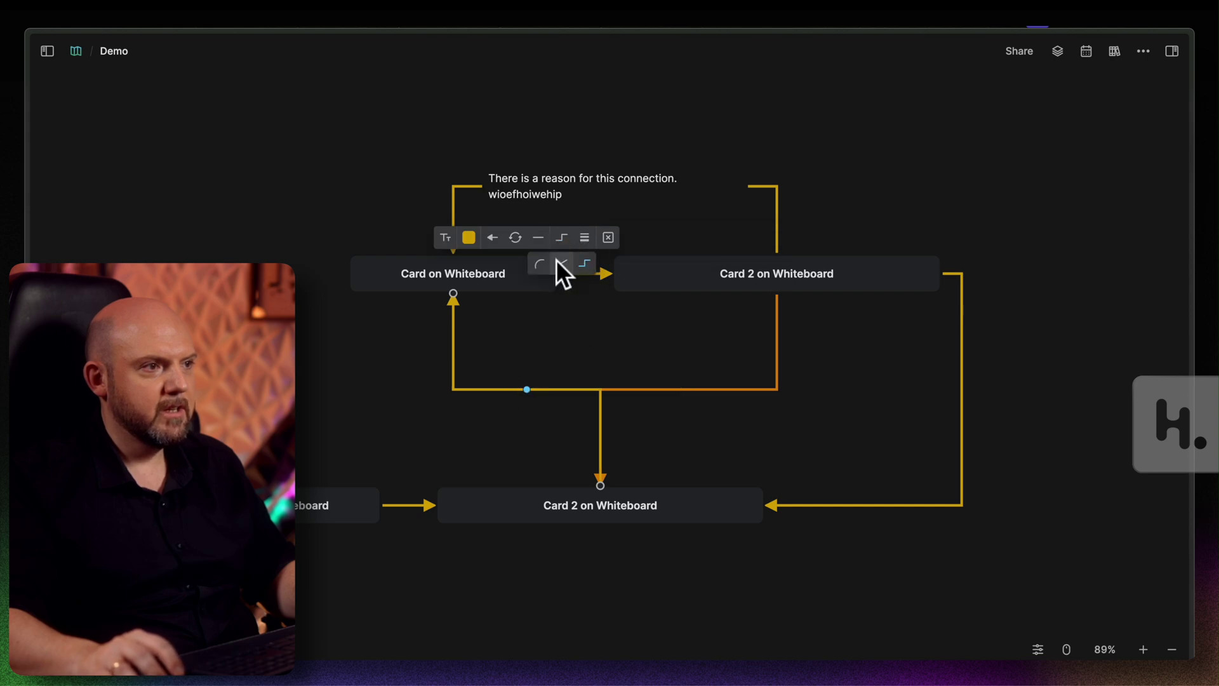
pyautogui.click(562, 265)
pyautogui.click(462, 188)
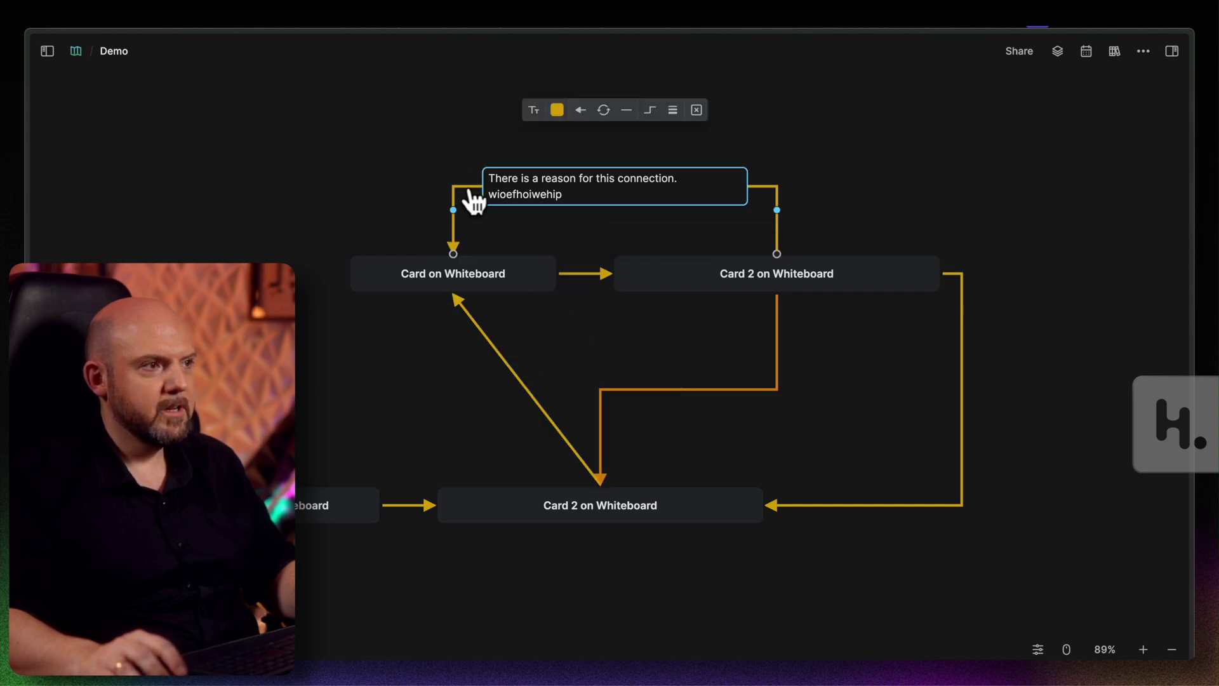
pyautogui.click(673, 110)
pyautogui.click(708, 136)
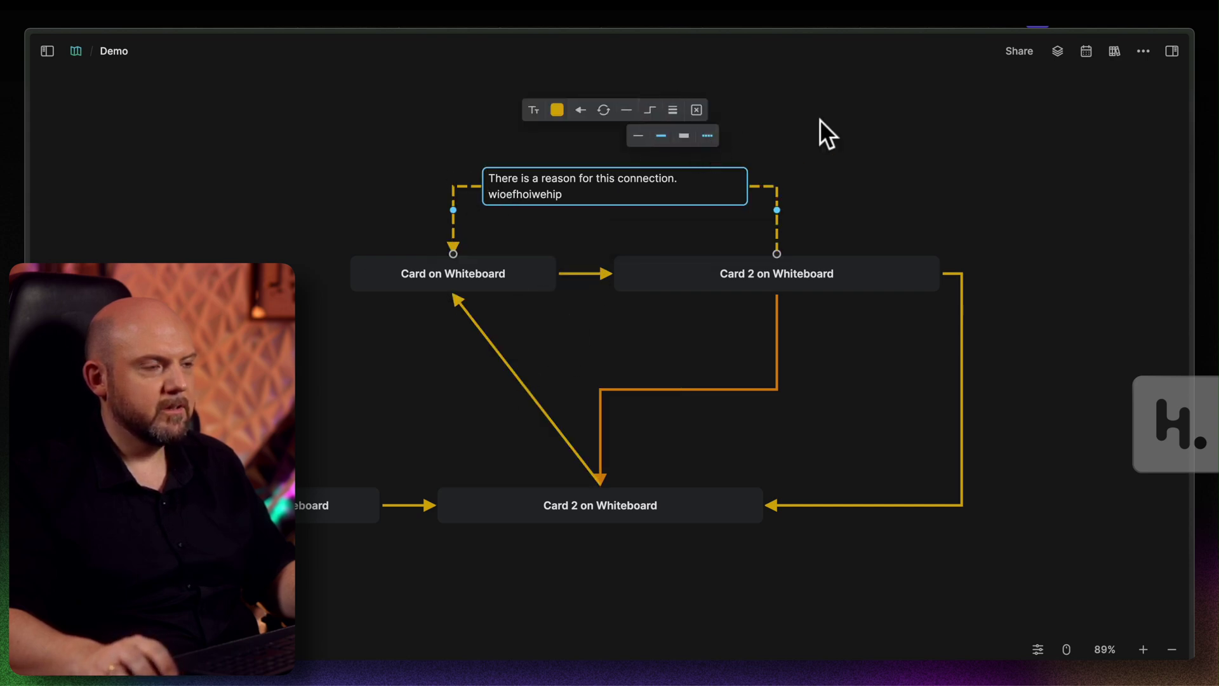
# - Draw an arrow from the underside of the upper Card on Whiteboard to the top of the lower Card on Whiteboard
pyautogui.hscroll(-5, 808, 408)
pyautogui.click(481, 251)
pyautogui.moveTo(470, 245); pyautogui.dragTo(443, 458)
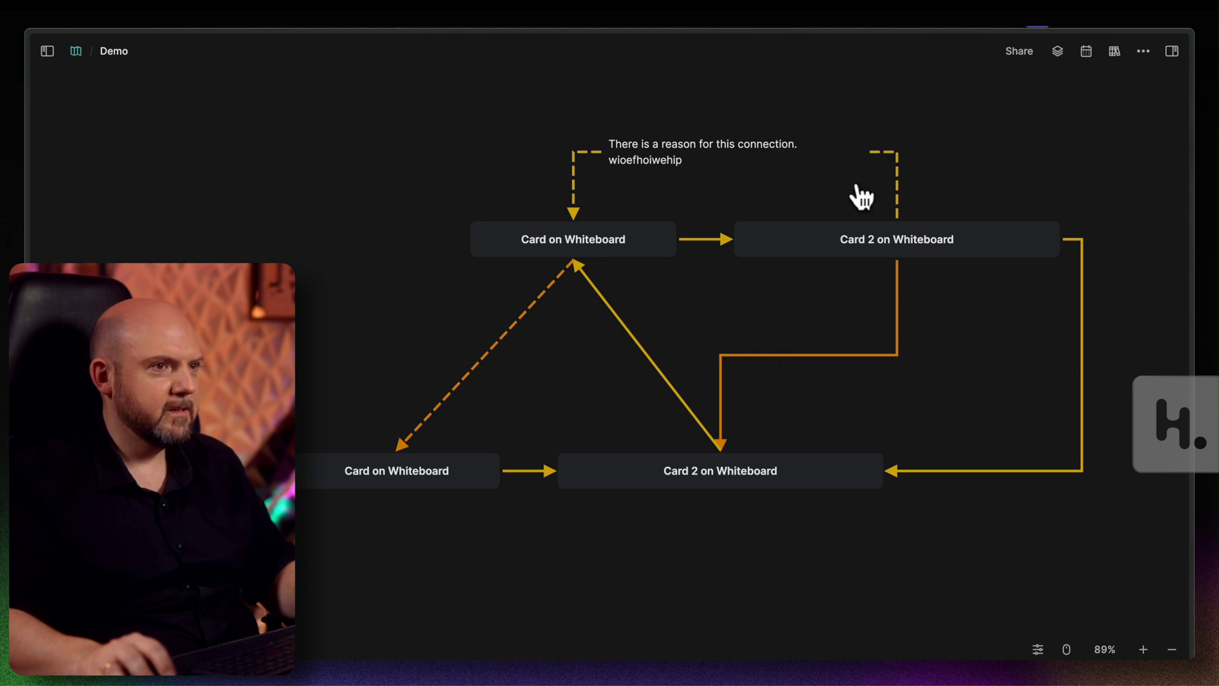
# - Bend the dashed orange connection outward to the left by moving its midpoint
pyautogui.click(470, 389)
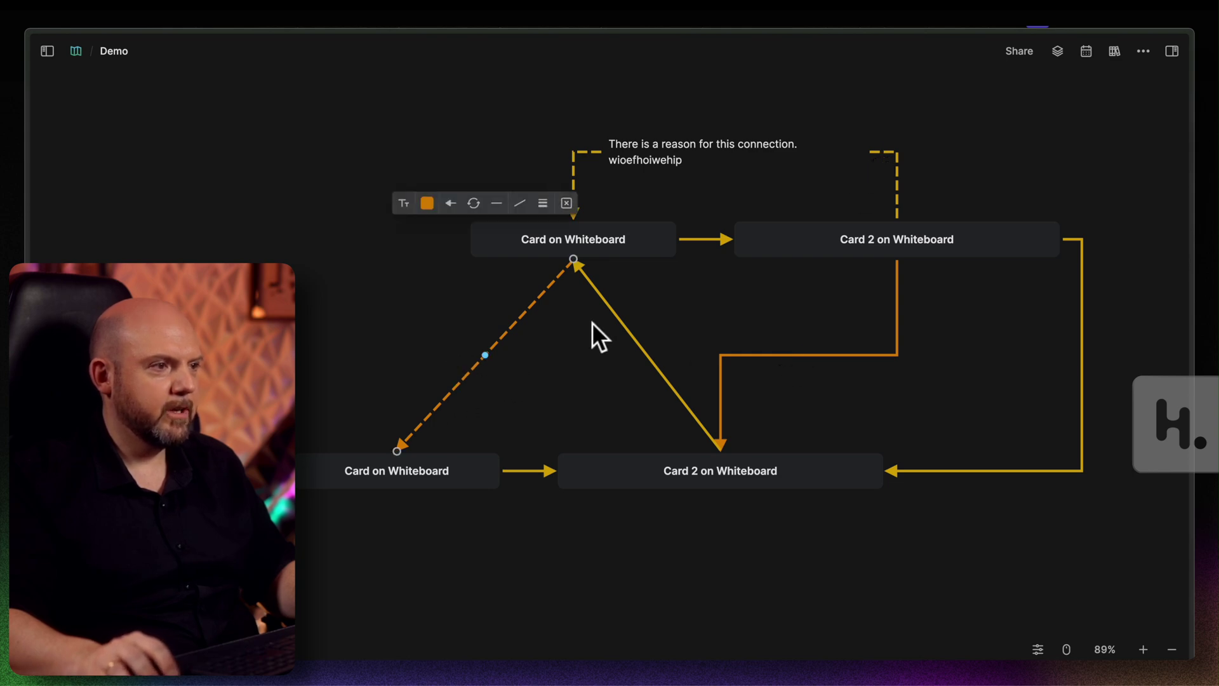
pyautogui.click(585, 152)
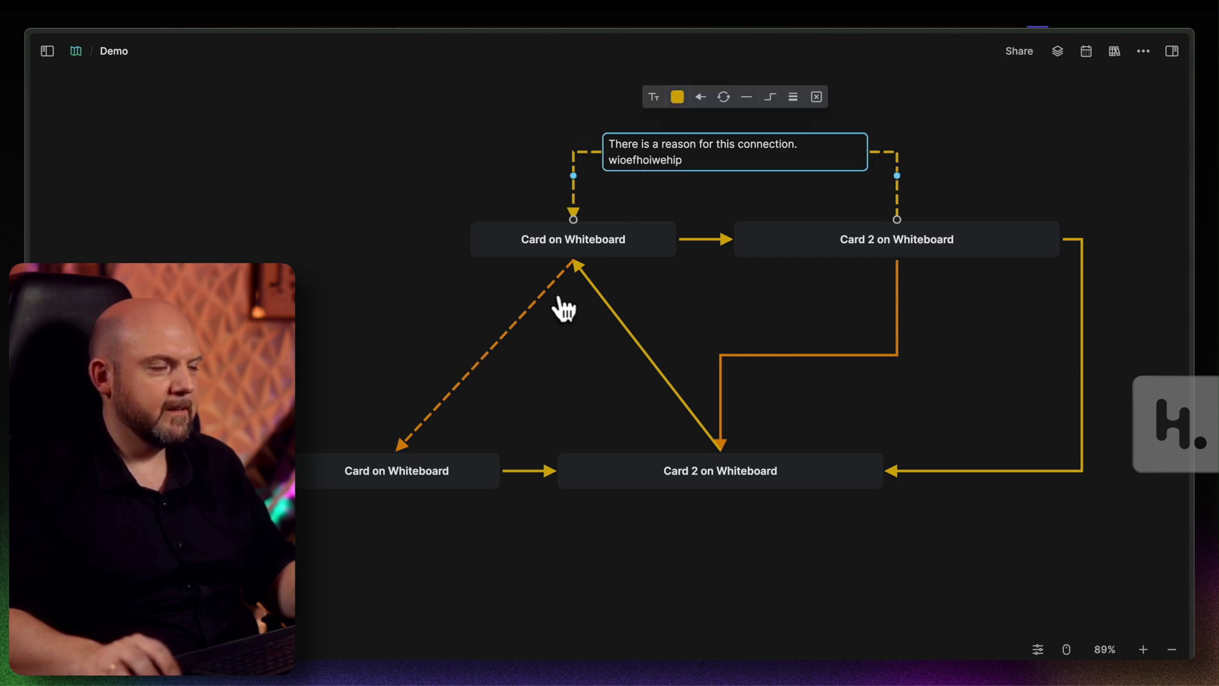
pyautogui.click(498, 338)
pyautogui.moveTo(484, 351); pyautogui.dragTo(359, 328)
pyautogui.click(612, 444)
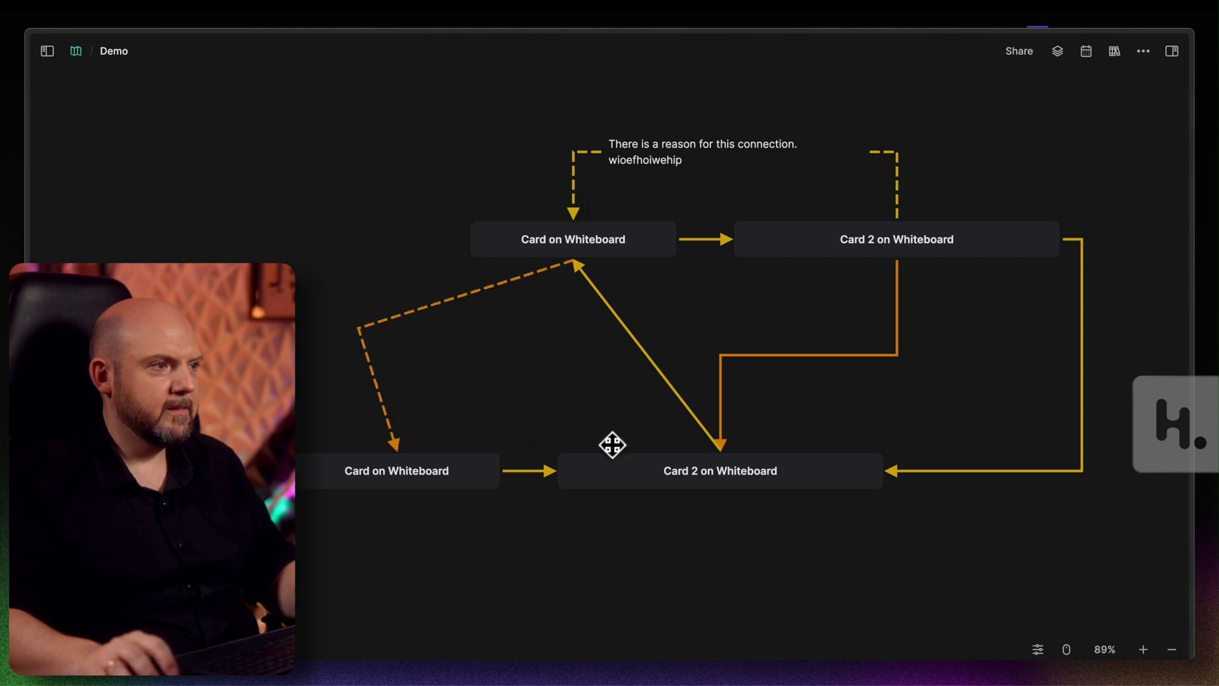
# - Shift the bend of the dashed orange connection between the upper and lower Card on Whiteboard further inward
pyautogui.scroll(2, 612, 445)
pyautogui.moveTo(253, 571); pyautogui.dragTo(1113, 130)
pyautogui.moveTo(920, 374); pyautogui.dragTo(748, 347)
pyautogui.click(267, 310)
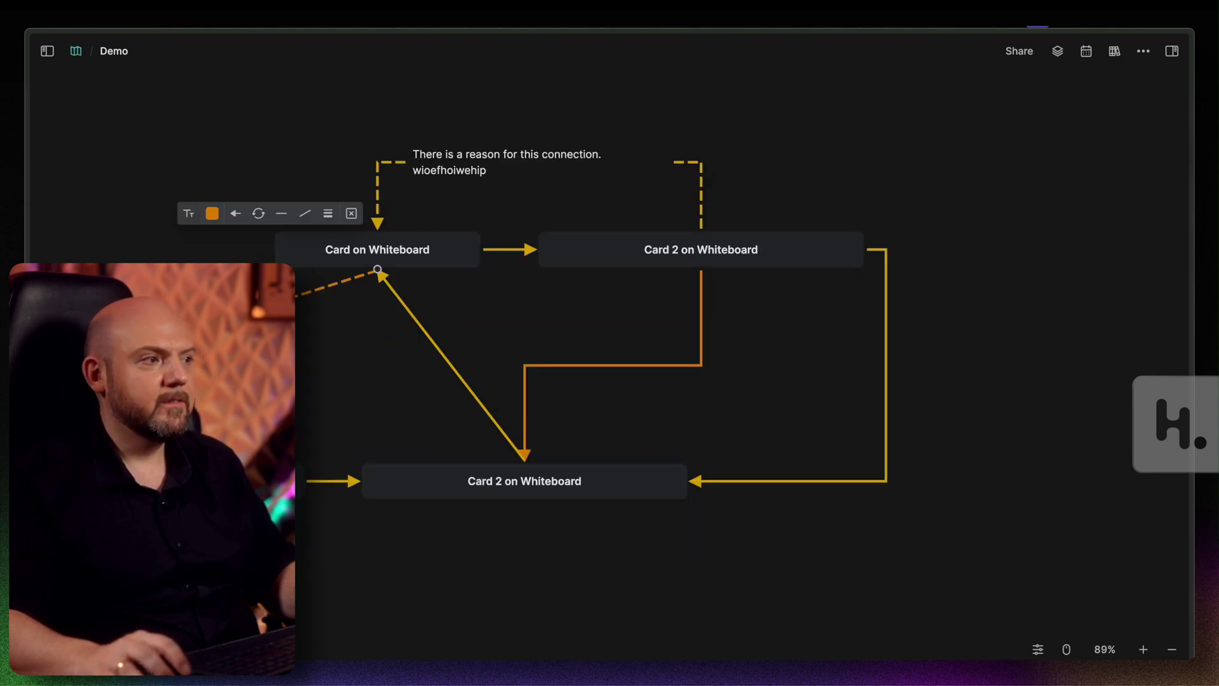
pyautogui.moveTo(301, 355); pyautogui.dragTo(585, 360)
pyautogui.moveTo(441, 343); pyautogui.dragTo(496, 349)
pyautogui.click(650, 385)
pyautogui.moveTo(650, 387); pyautogui.dragTo(498, 366)
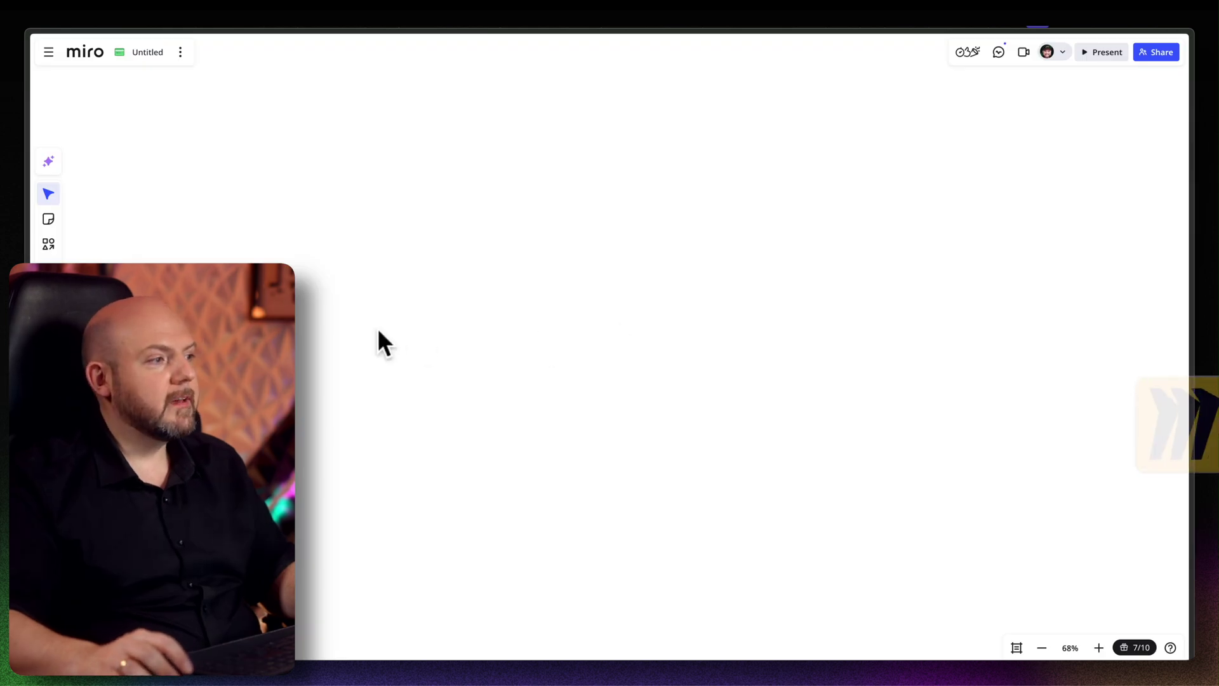
# - Switch to Miro and place a yellow sticky note on the empty board
pyautogui.click(49, 221)
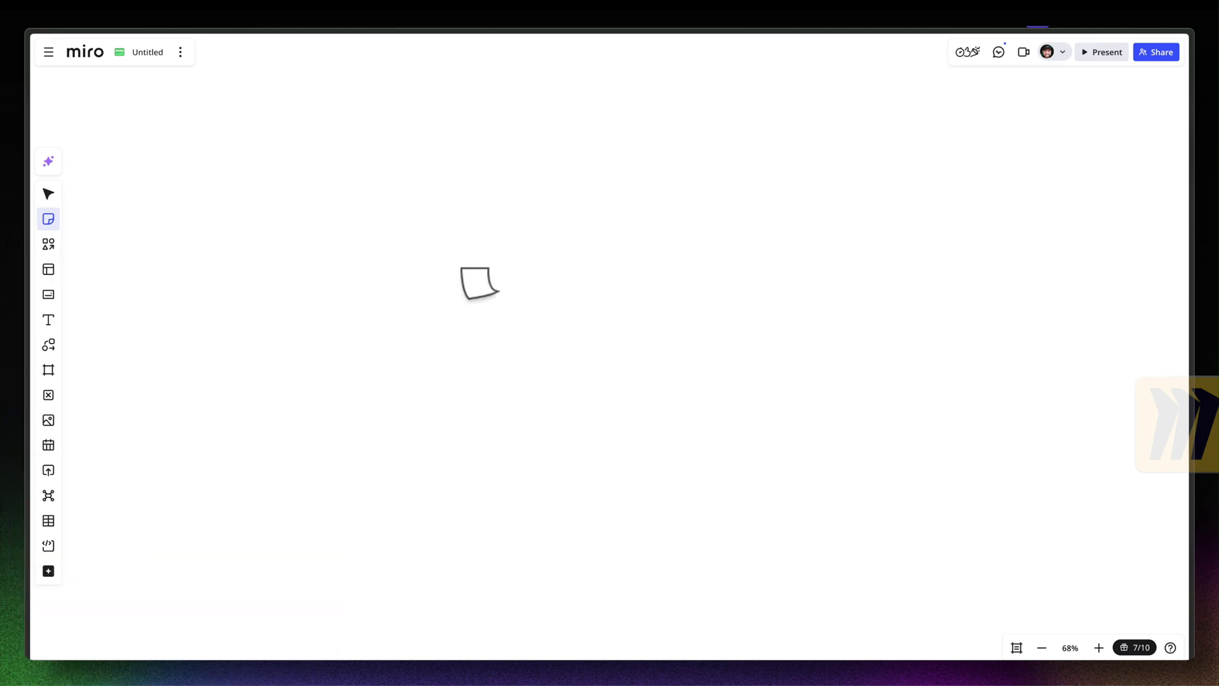
pyautogui.click(403, 269)
pyautogui.click(478, 422)
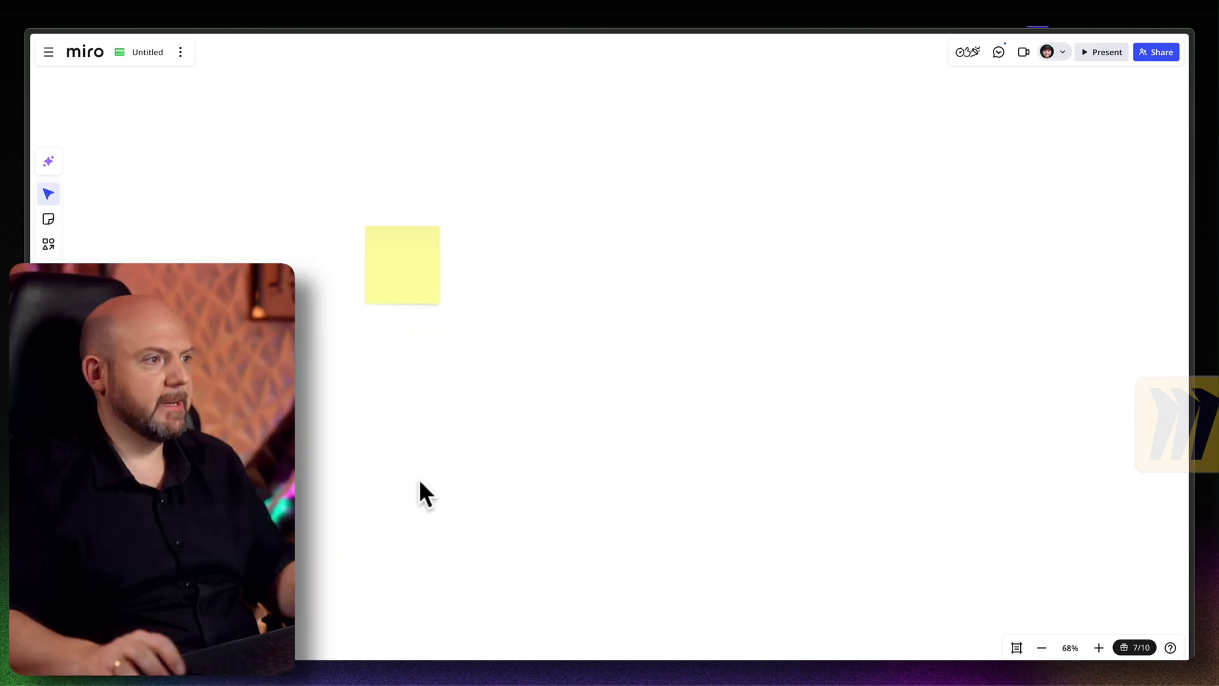
# - Return to Heptabase and place the ClickUp logo image on the whiteboard beside the connected cards
pyautogui.moveTo(458, 646)
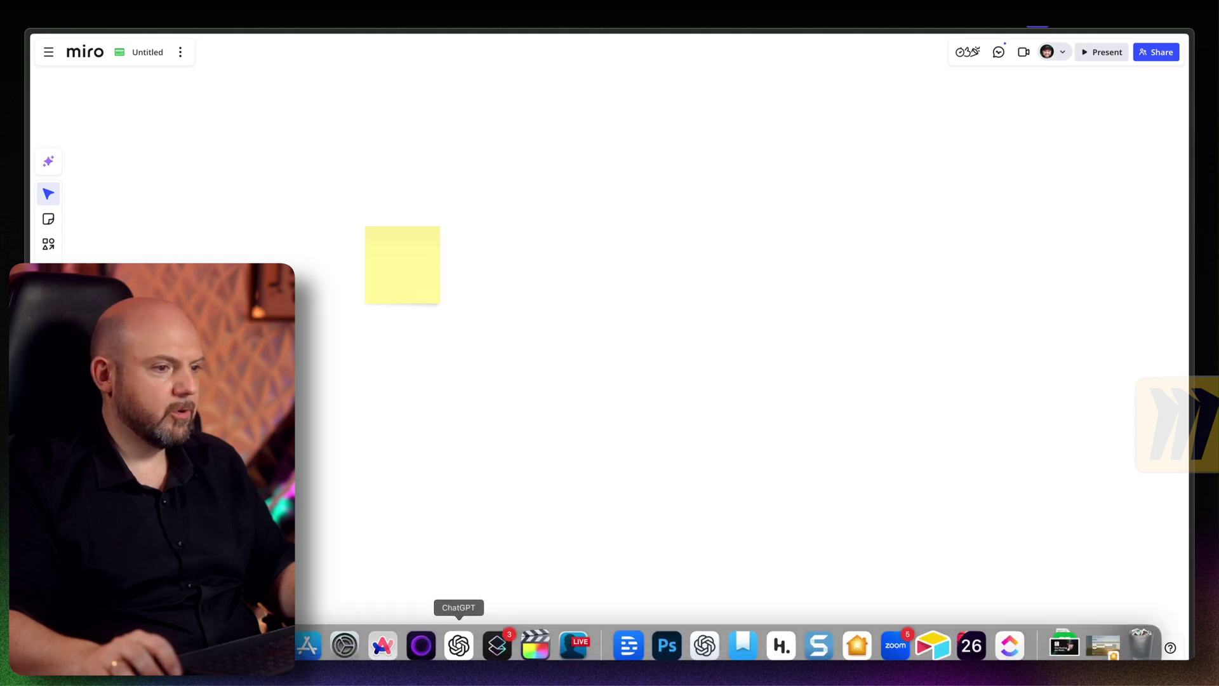
pyautogui.press('super+s')
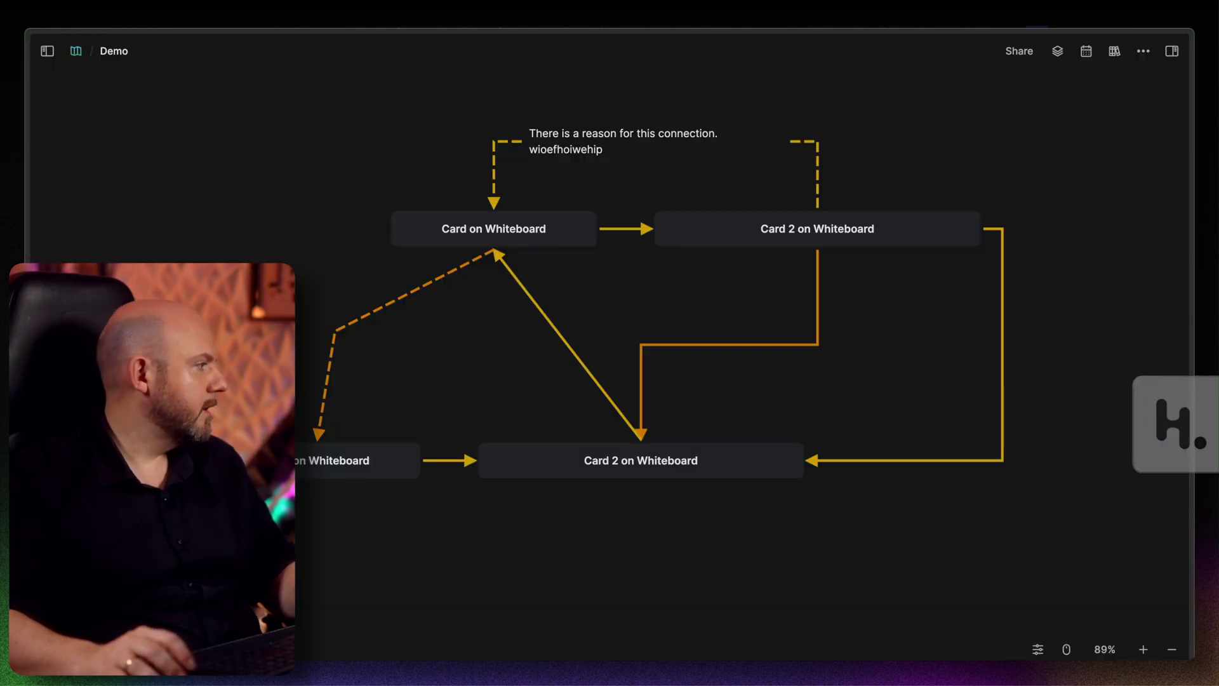
pyautogui.press('super+v')
pyautogui.moveTo(410, 376); pyautogui.dragTo(295, 184)
pyautogui.moveTo(472, 343); pyautogui.dragTo(684, 334)
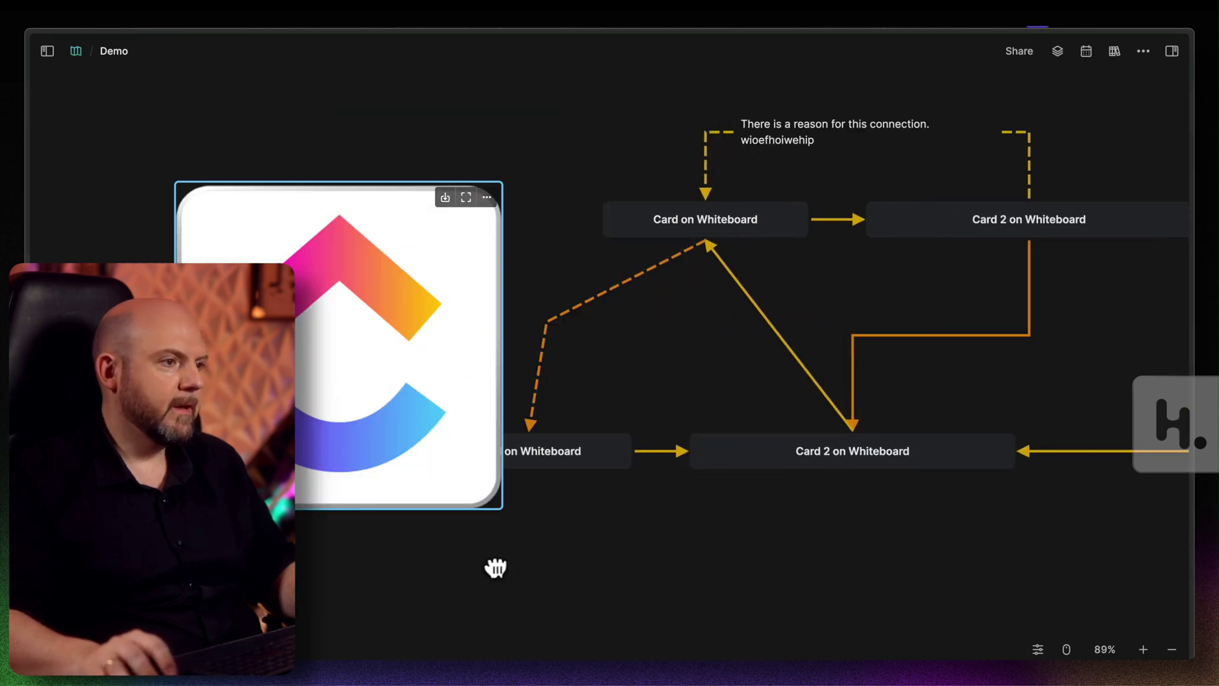
pyautogui.moveTo(491, 508); pyautogui.dragTo(481, 169)
pyautogui.hscroll(5, 473, 334)
pyautogui.moveTo(185, 217); pyautogui.dragTo(230, 208)
pyautogui.hscroll(-2, 503, 387)
# - Switch to Miro, add the ClickUp logo image, and shrink it to about sticky-note size beside the yellow note
pyautogui.press('super+s')
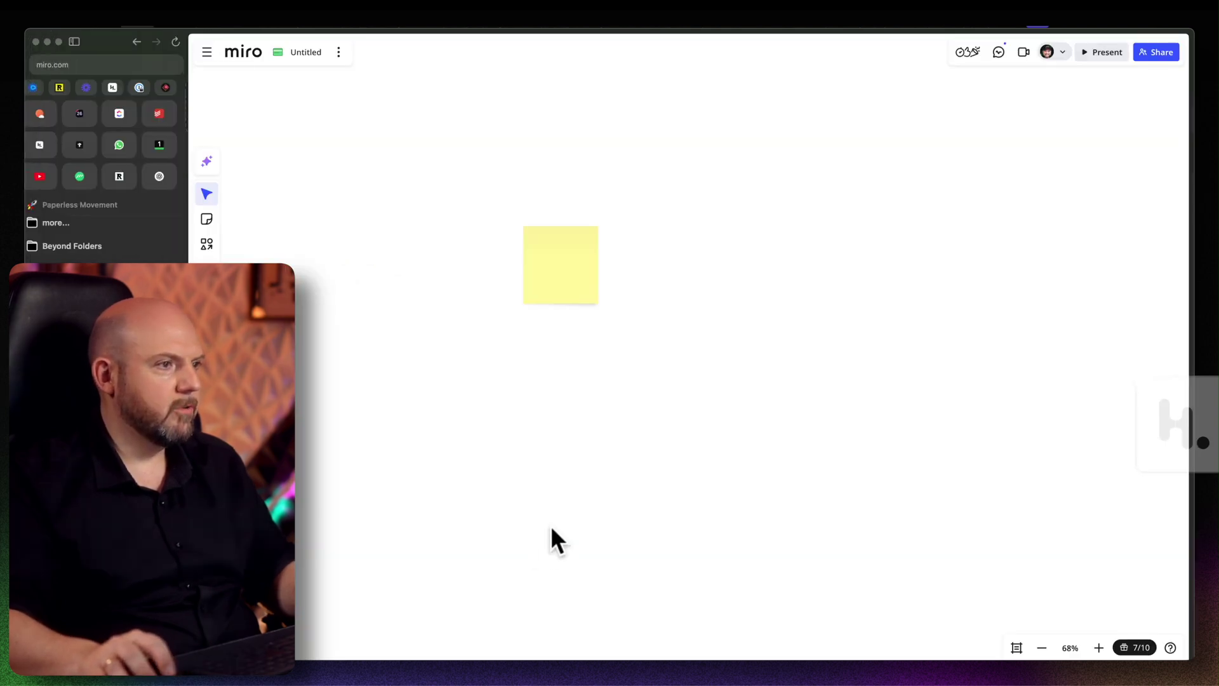
pyautogui.press('super+s')
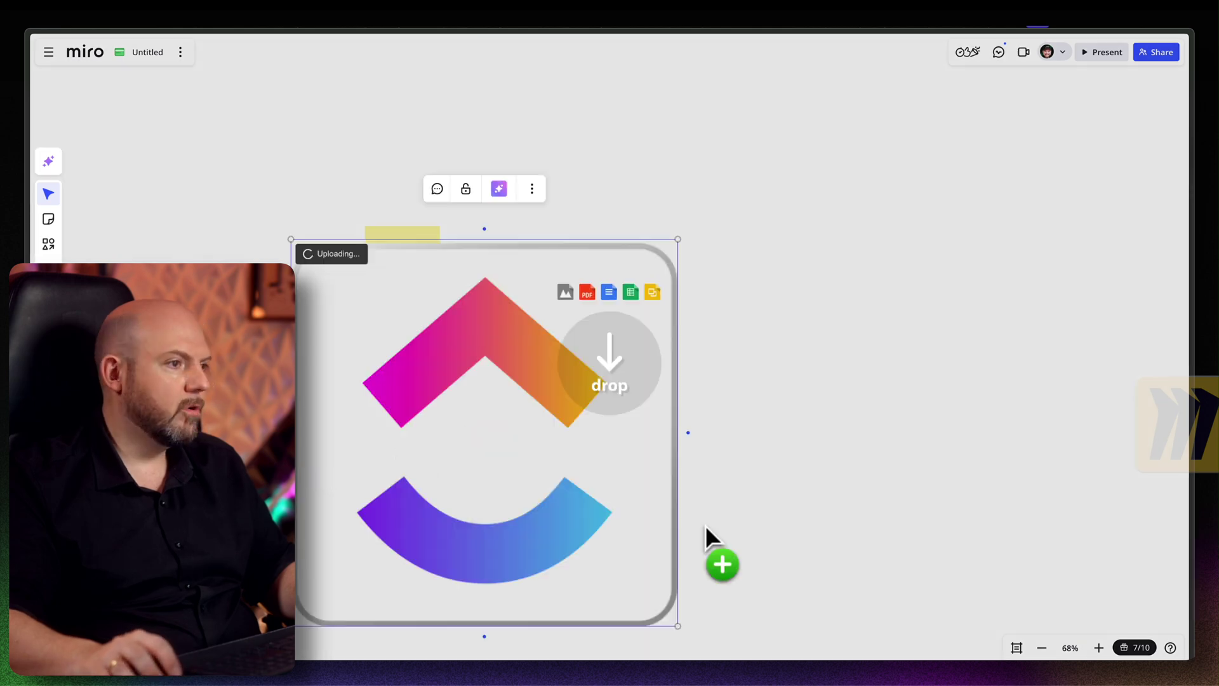
pyautogui.moveTo(708, 536); pyautogui.dragTo(642, 266)
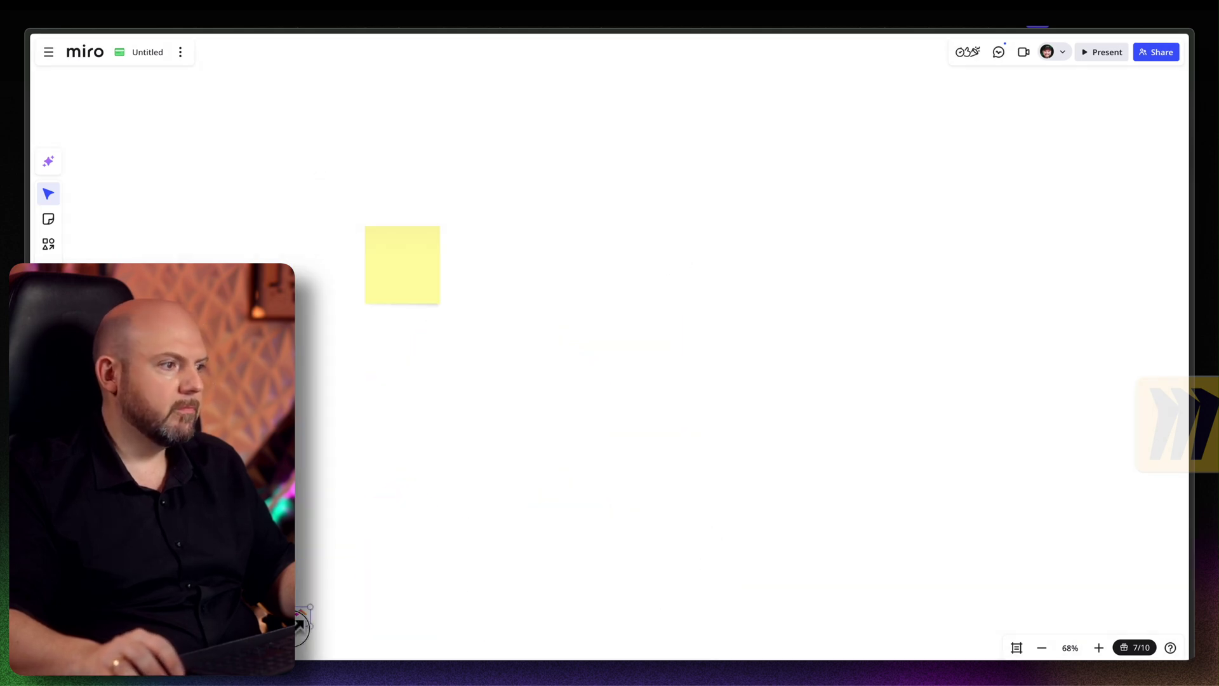
pyautogui.moveTo(299, 625); pyautogui.dragTo(572, 227)
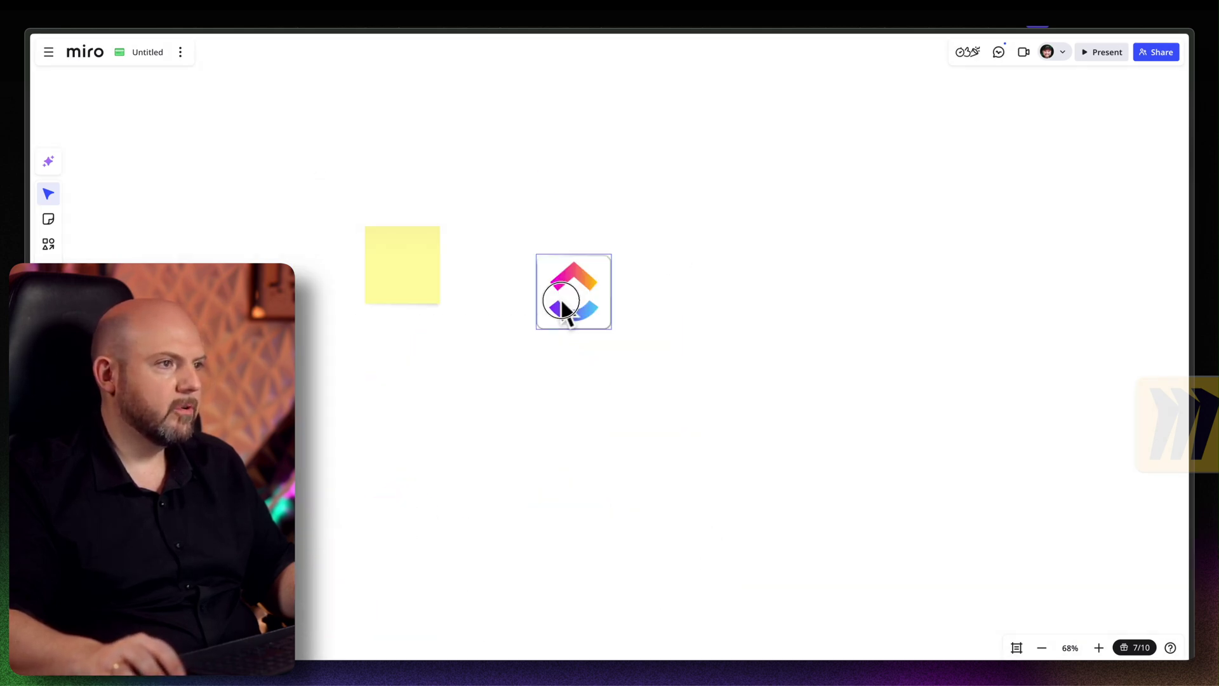
# - Examine the ClickUp logo's crop, mask and AI background removal options, and enlarge the logo slightly
pyautogui.doubleClick(552, 273)
pyautogui.click(602, 180)
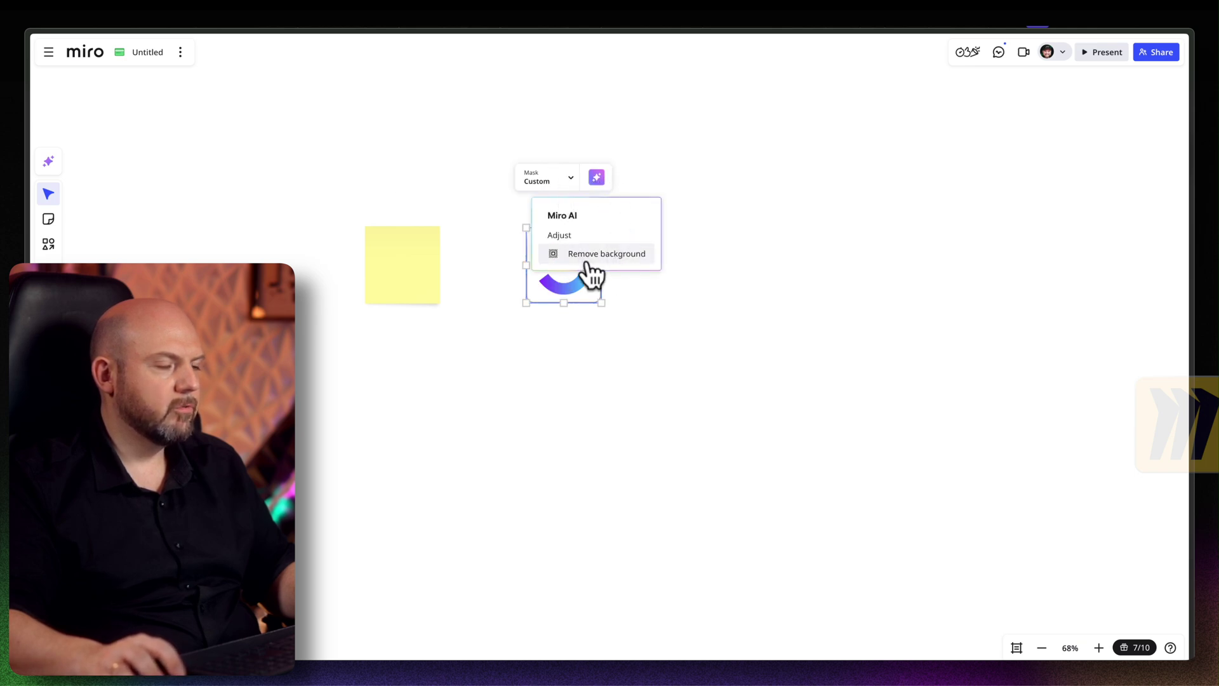
pyautogui.click(565, 179)
pyautogui.click(706, 212)
pyautogui.click(594, 240)
pyautogui.moveTo(602, 228)
pyautogui.mouseDown()
pyautogui.moveTo(723, 180)
pyautogui.moveTo(553, 273)
pyautogui.moveTo(621, 230)
pyautogui.mouseUp()
pyautogui.click(693, 315)
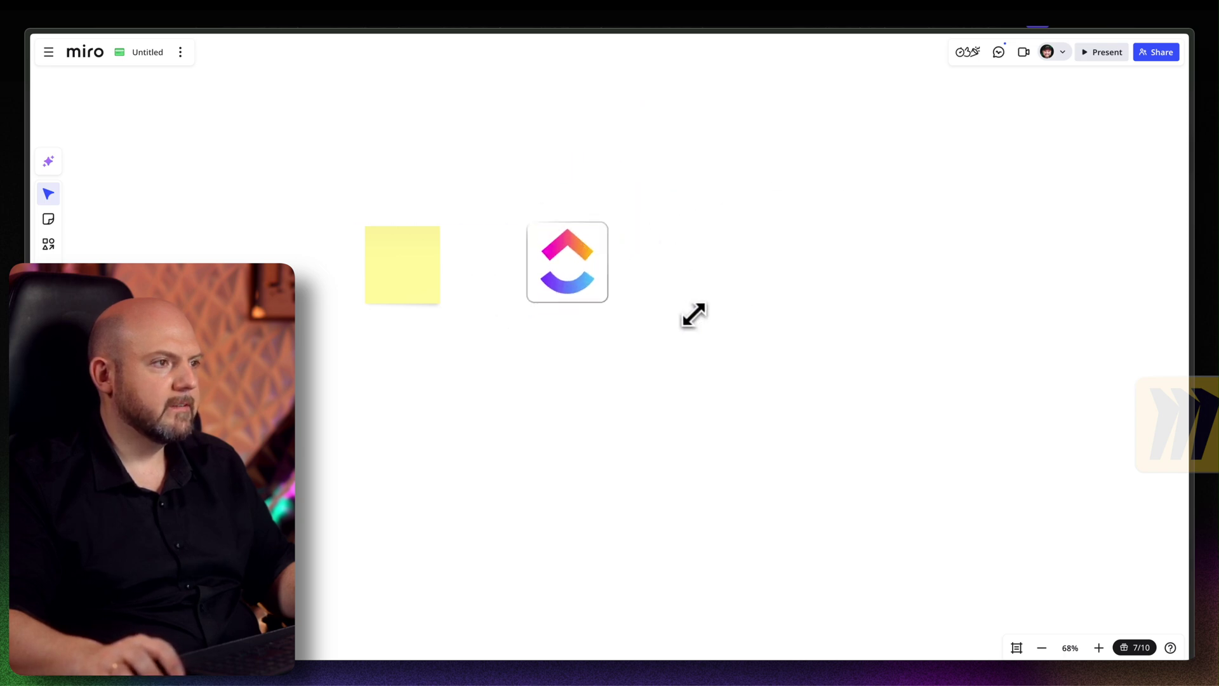
# - Place a small Miro logo image beside the ClickUp logo and scale both logos up together
pyautogui.scroll(1, 694, 315)
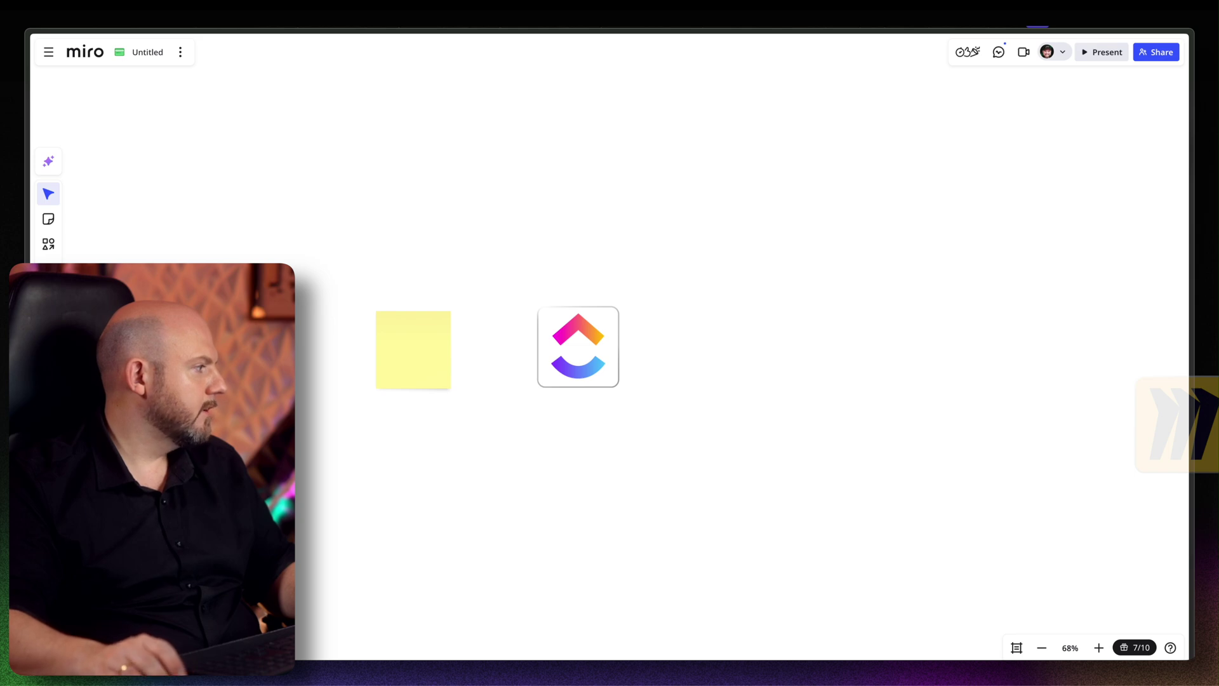
pyautogui.moveTo(286, 466); pyautogui.dragTo(378, 464)
pyautogui.moveTo(574, 268); pyautogui.dragTo(673, 349)
pyautogui.keyDown('shift'); pyautogui.click(585, 332); pyautogui.keyUp('shift')
pyautogui.moveTo(692, 306); pyautogui.dragTo(720, 287)
# - Align the selected Miro and ClickUp logos by their horizontal centres and top edges
pyautogui.click(650, 239)
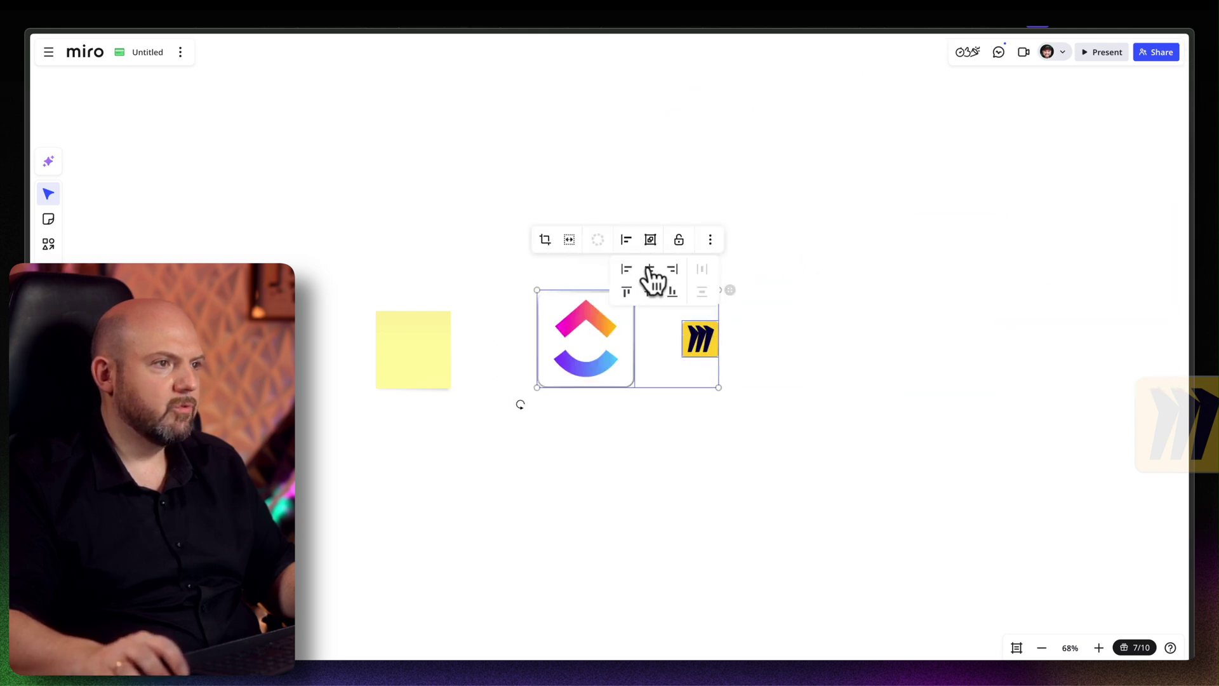
pyautogui.click(648, 271)
pyautogui.click(627, 240)
pyautogui.click(628, 294)
# - Move the Miro logo, selected on its own, to a new layer
pyautogui.click(636, 307)
pyautogui.rightClick(636, 307)
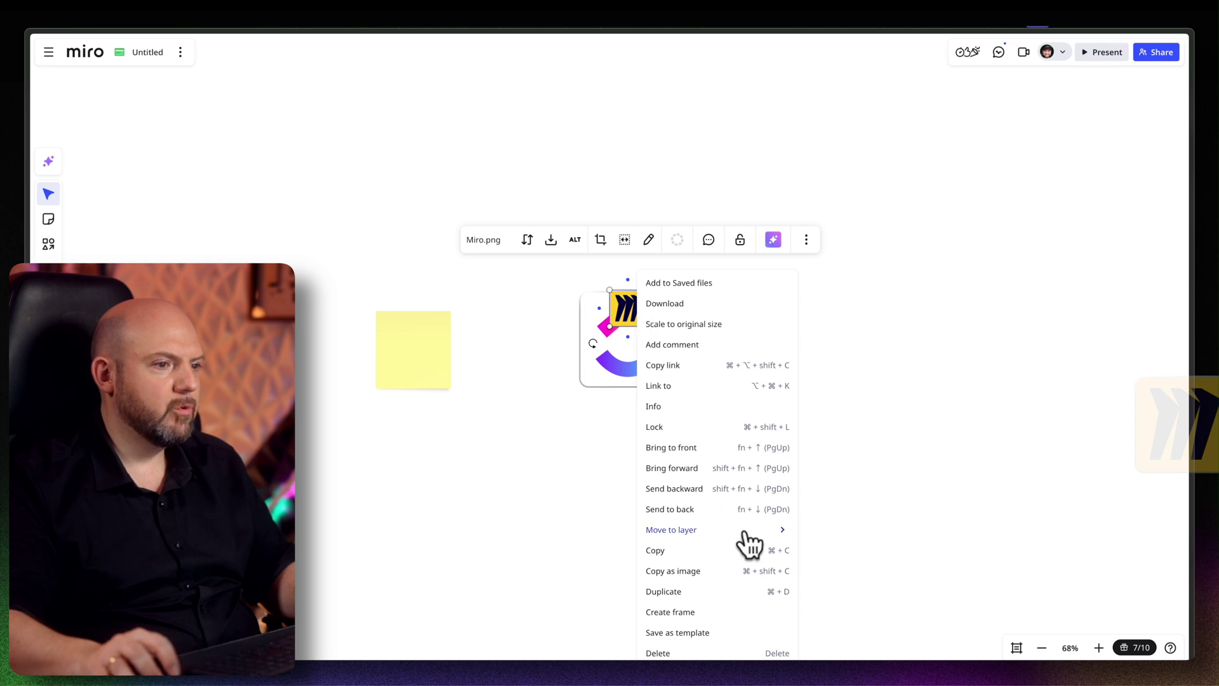
pyautogui.moveTo(698, 529)
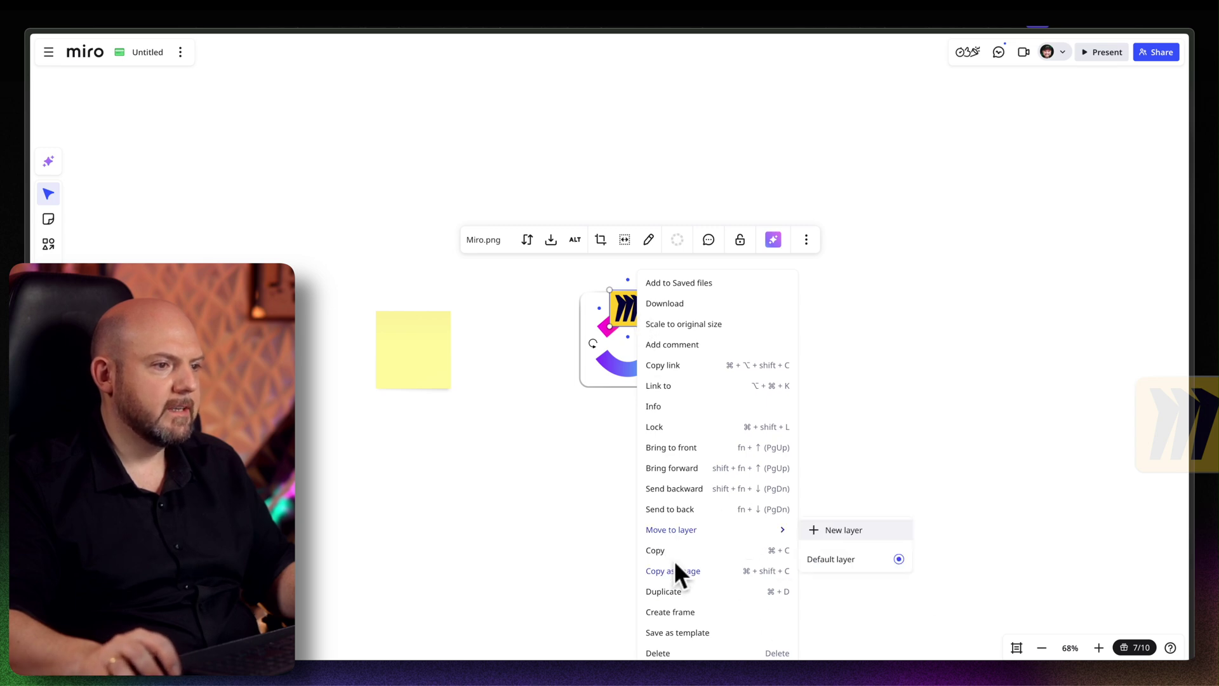
pyautogui.click(870, 530)
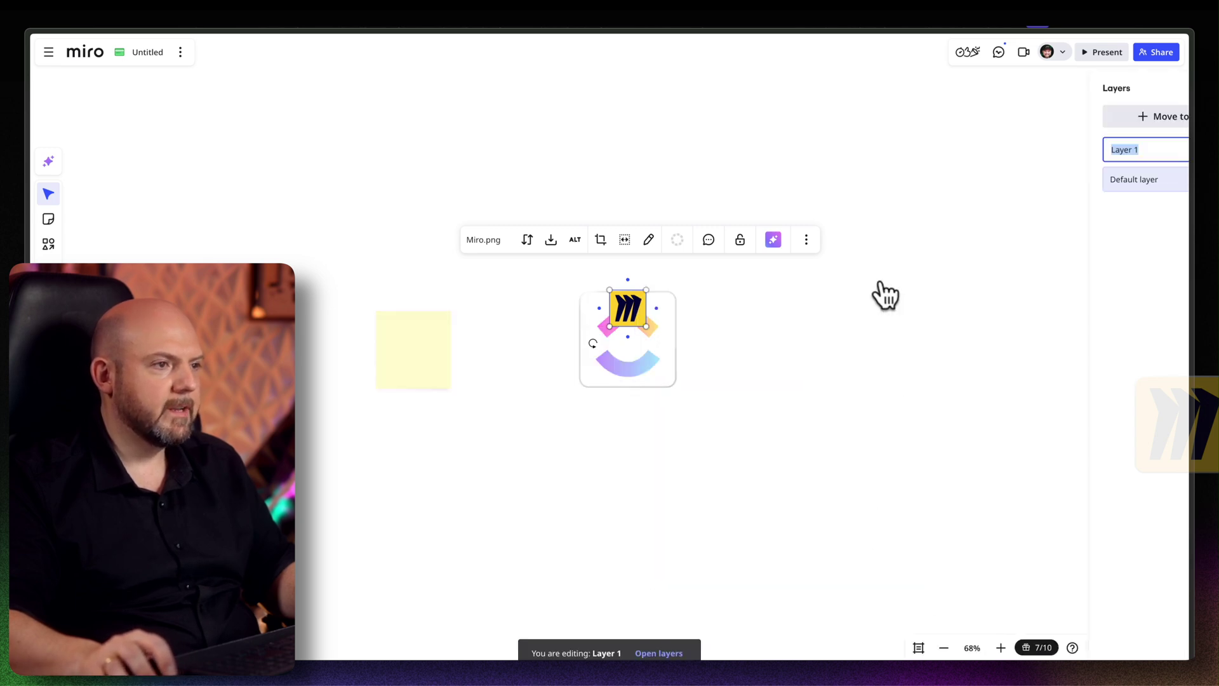
# - Try reordering Layer 1 and the Default layer in the layer stack
pyautogui.moveTo(1084, 180); pyautogui.dragTo(1075, 142)
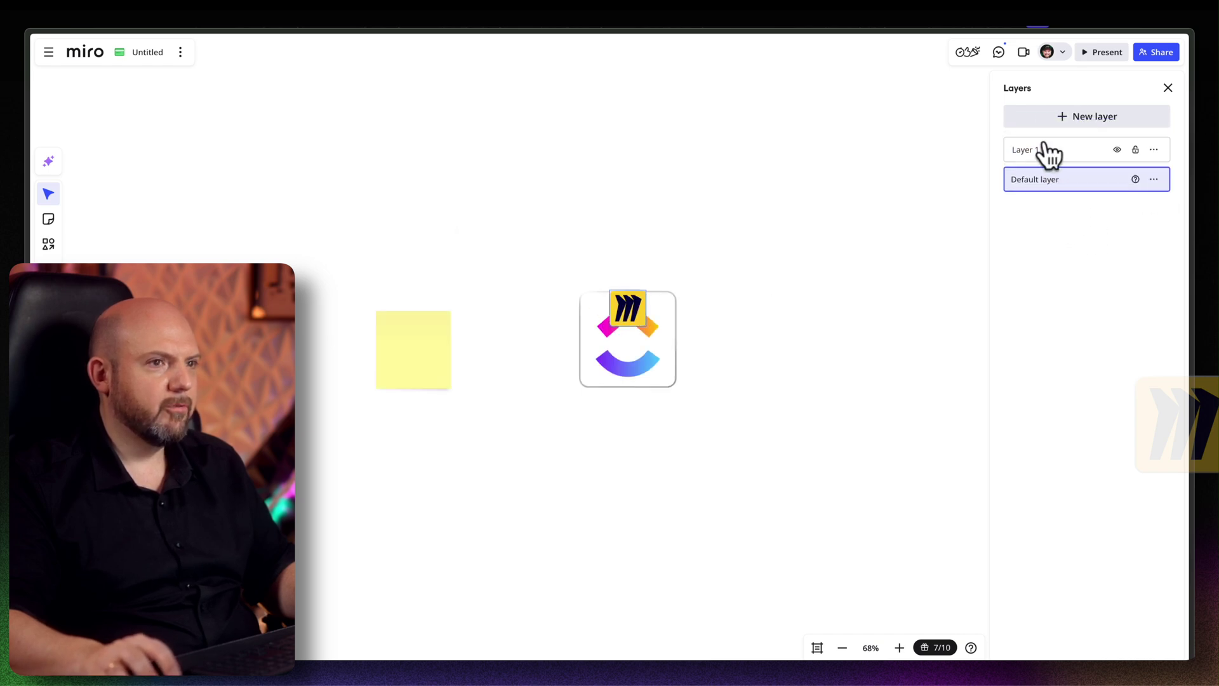
pyautogui.moveTo(1049, 156); pyautogui.dragTo(1048, 190)
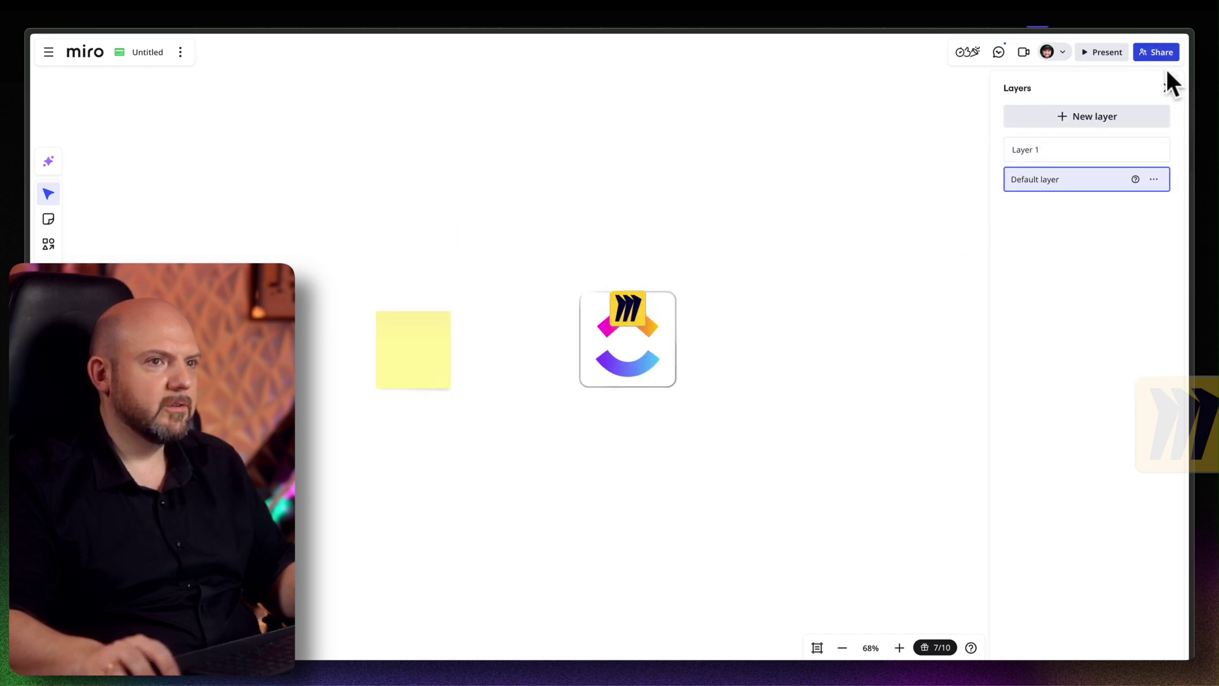
pyautogui.click(1167, 87)
# - Move the Miro logo clear of the ClickUp logo's right side and draw a connector from the ClickUp logo to it
pyautogui.moveTo(635, 307); pyautogui.dragTo(775, 313)
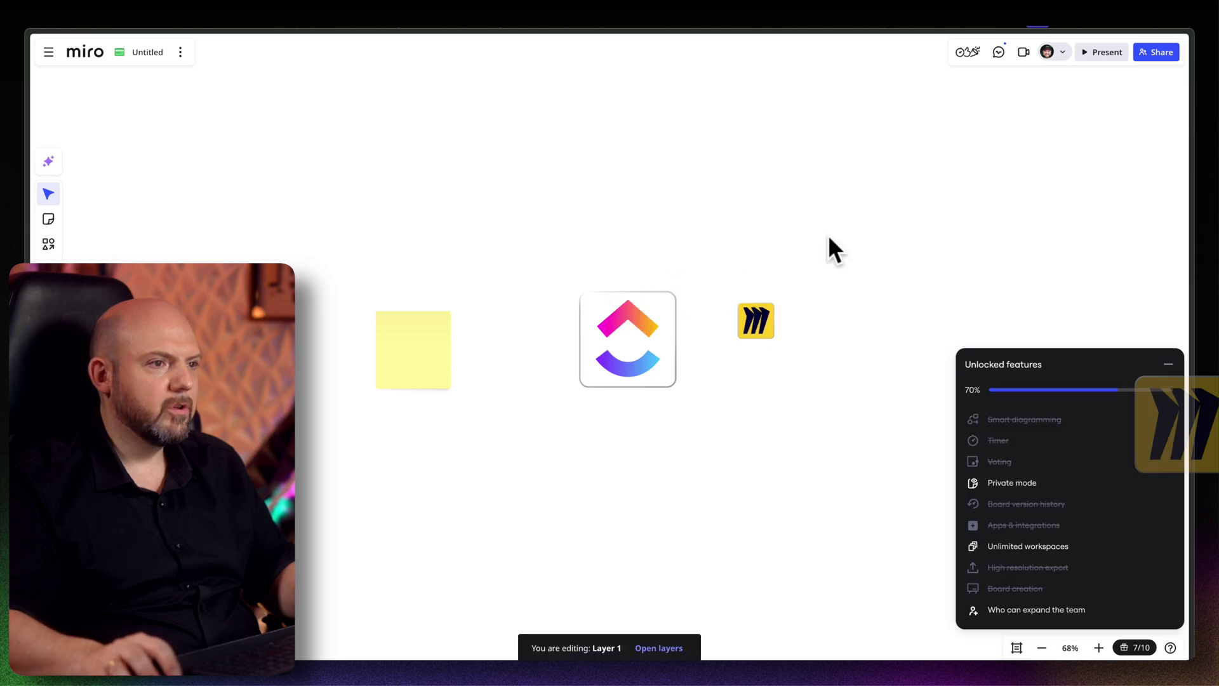
pyautogui.click(1153, 362)
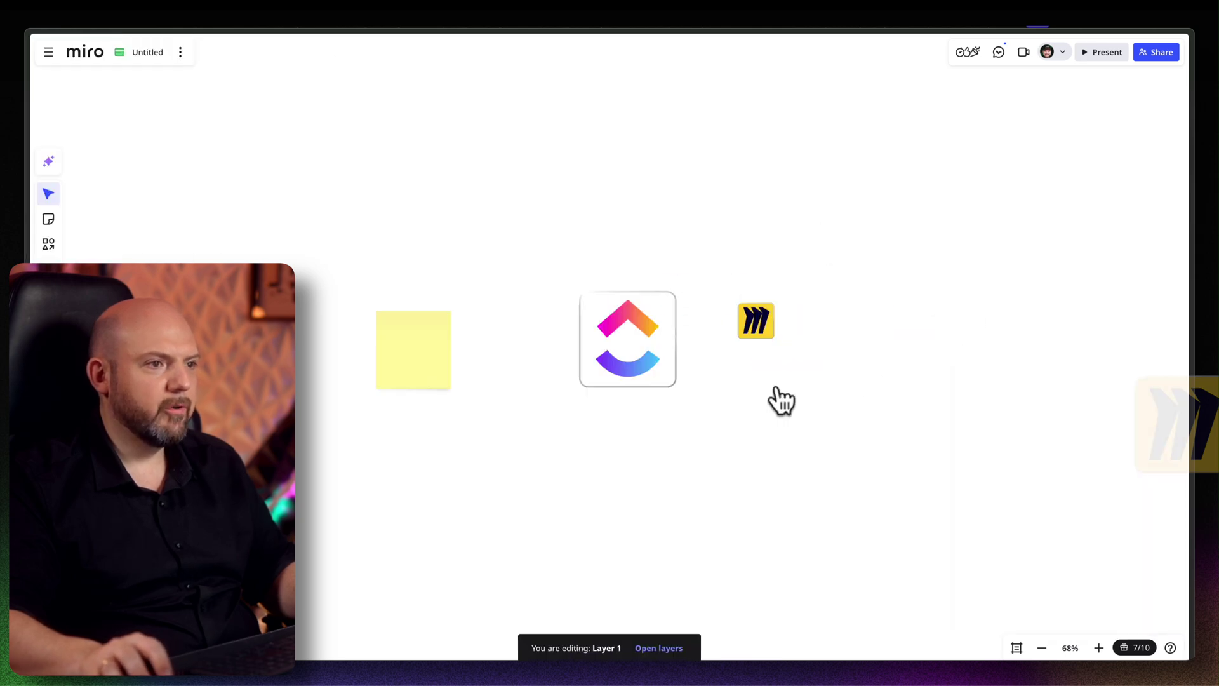
pyautogui.moveTo(659, 345)
pyautogui.mouseDown()
pyautogui.moveTo(622, 304)
pyautogui.moveTo(771, 345)
pyautogui.moveTo(759, 343)
pyautogui.mouseUp()
pyautogui.scroll(5, 686, 343)
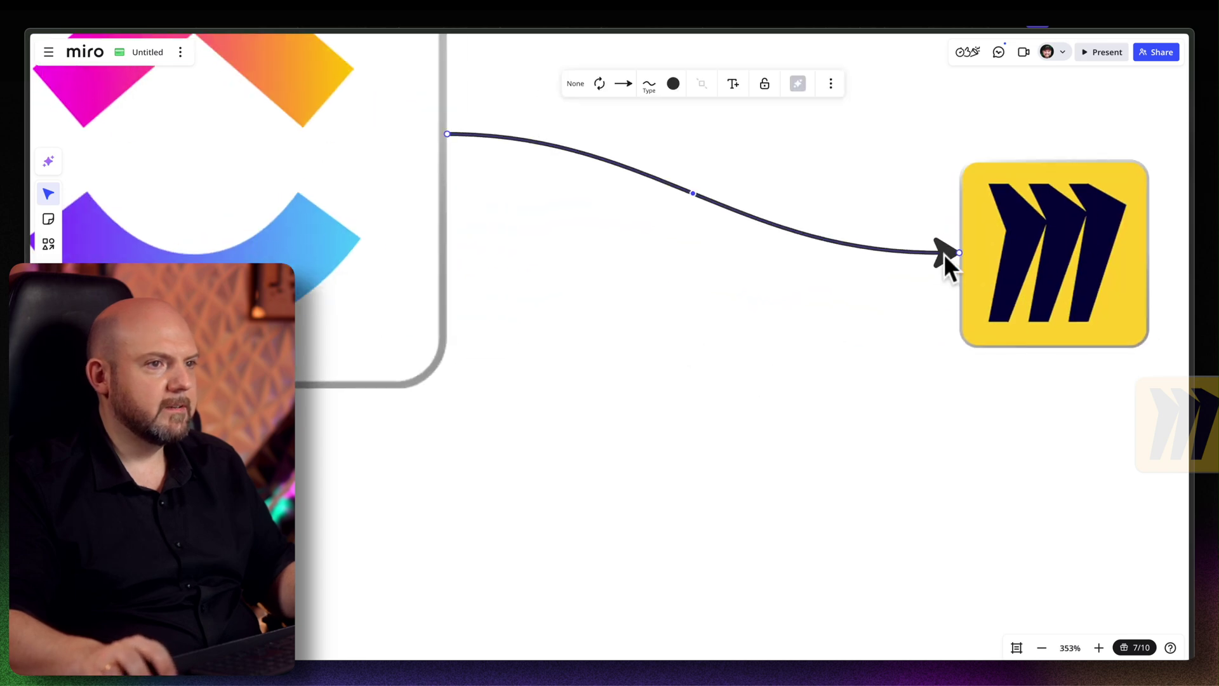
# - Attach the connector's end lower on the Miro logo's edge and draw a second connector to a higher point there
pyautogui.moveTo(958, 257); pyautogui.dragTo(964, 320)
pyautogui.moveTo(448, 134)
pyautogui.mouseDown()
pyautogui.moveTo(463, 150)
pyautogui.moveTo(960, 198)
pyautogui.mouseUp()
pyautogui.click(793, 416)
pyautogui.moveTo(814, 356); pyautogui.dragTo(579, 423)
pyautogui.scroll(-2, 578, 422)
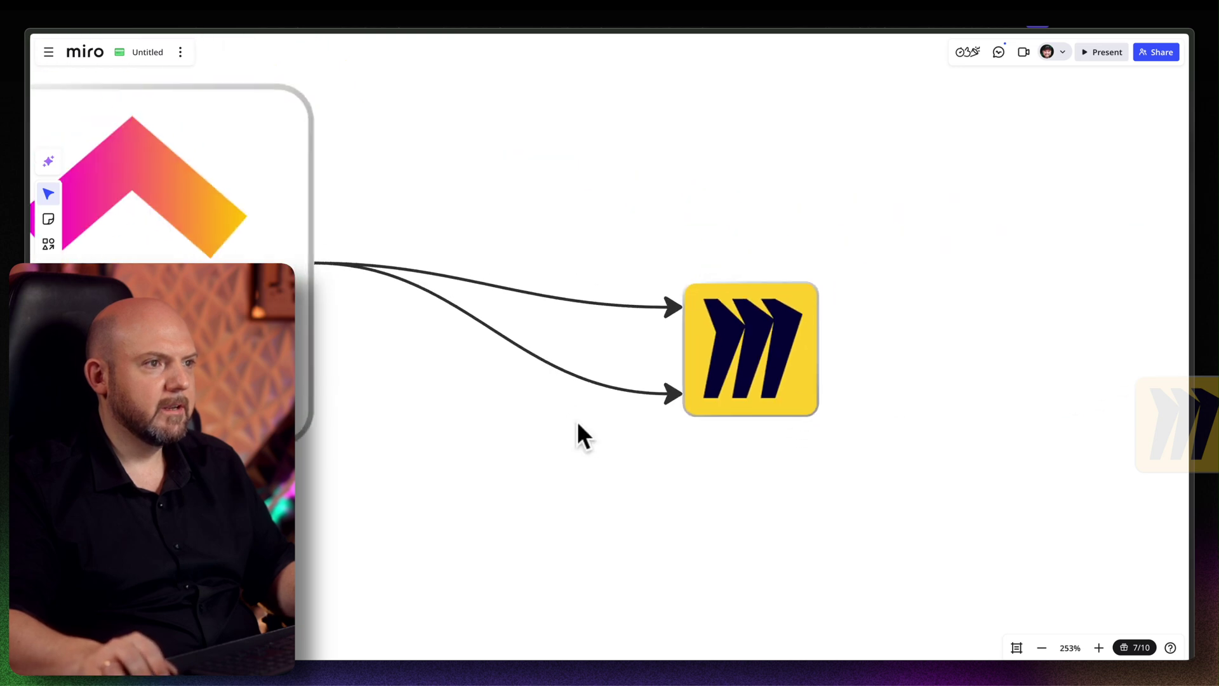
pyautogui.moveTo(672, 433); pyautogui.dragTo(539, 446)
pyautogui.hscroll(2, 539, 449)
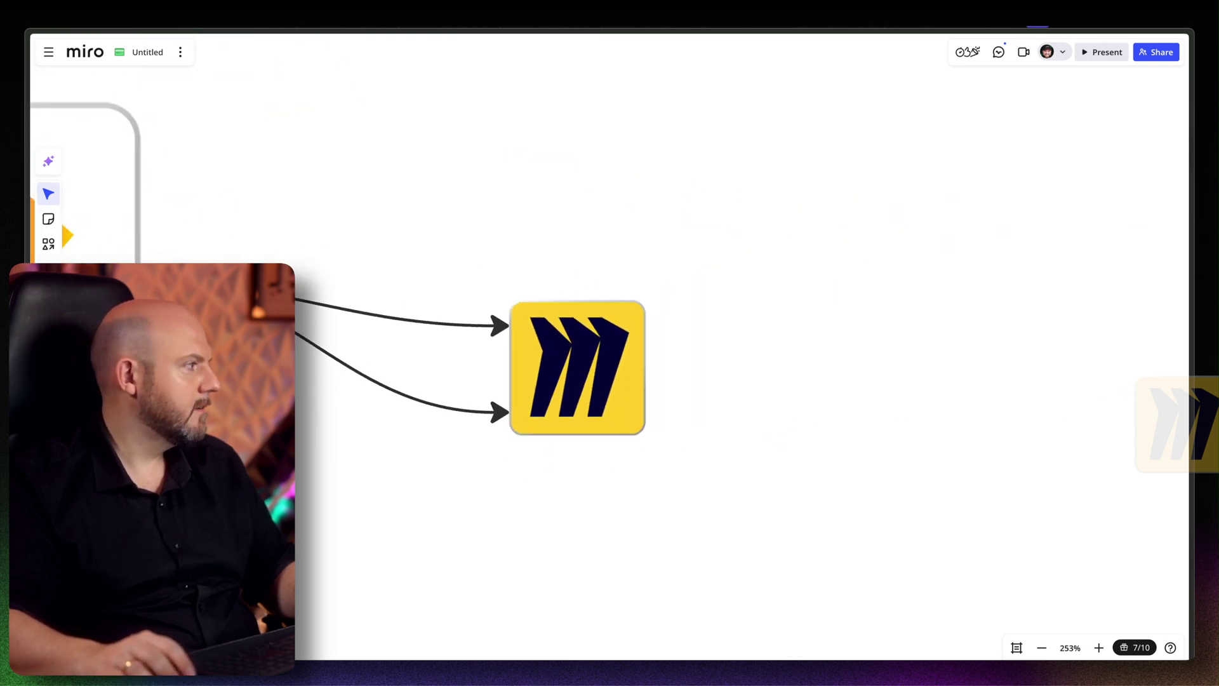
# - Add the Heptabase logo image and shrink it to sit right of the Miro logo
pyautogui.moveTo(941, 390); pyautogui.dragTo(718, 378)
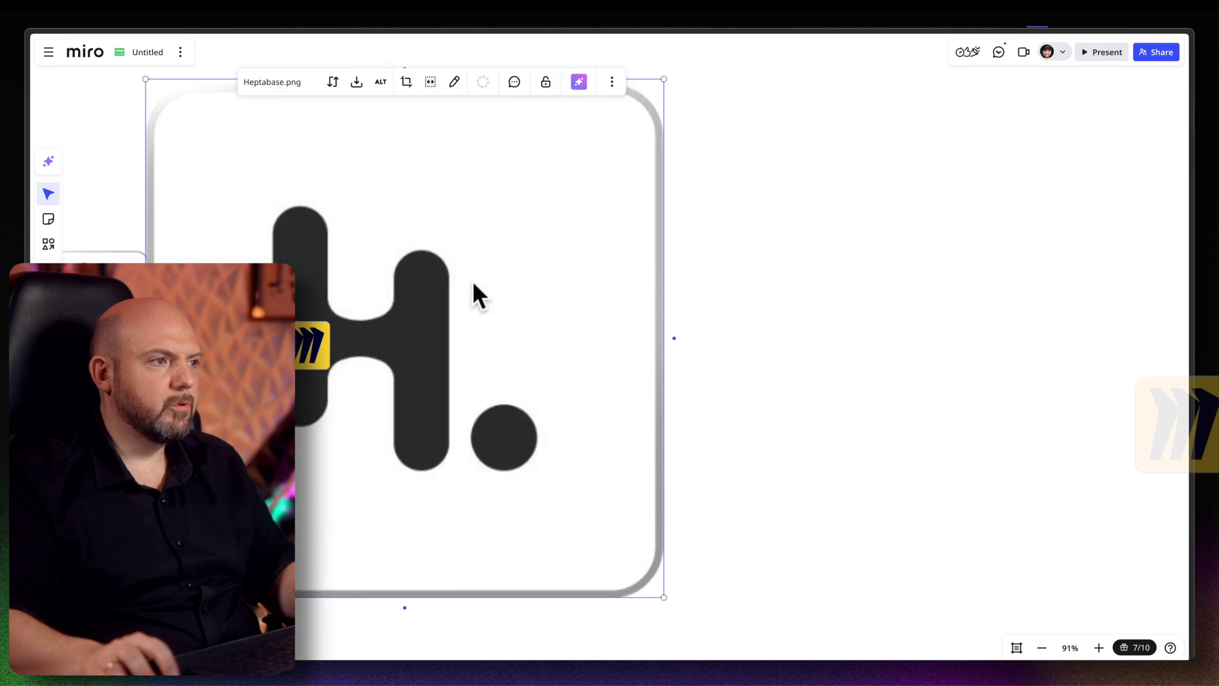
pyautogui.moveTo(467, 267); pyautogui.dragTo(918, 317)
pyautogui.moveTo(1133, 166); pyautogui.dragTo(699, 600)
pyautogui.moveTo(641, 649); pyautogui.dragTo(452, 349)
pyautogui.moveTo(425, 476); pyautogui.dragTo(430, 476)
# - Draw a connector from the Miro logo to the Heptabase logo
pyautogui.hscroll(-5, 430, 476)
pyautogui.click(543, 372)
pyautogui.moveTo(560, 365)
pyautogui.mouseDown()
pyautogui.moveTo(579, 397)
pyautogui.moveTo(730, 369)
pyautogui.moveTo(689, 350)
pyautogui.moveTo(705, 347)
pyautogui.mouseUp()
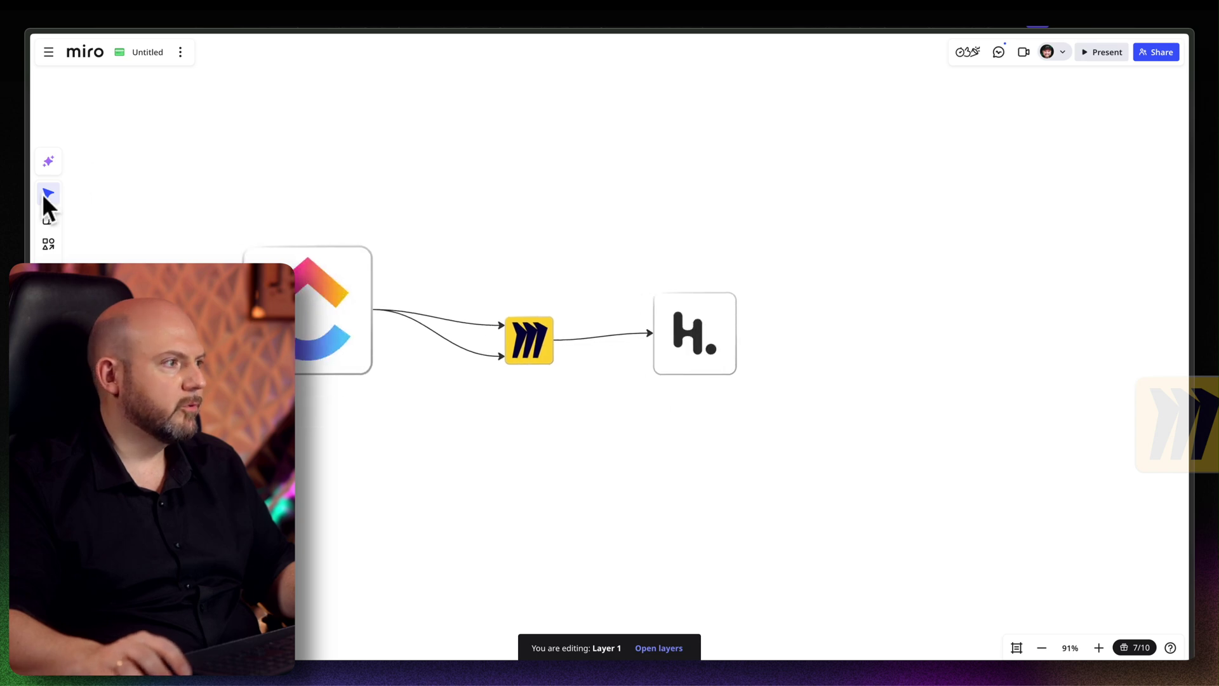
# - Add a new document to the board, right of the Heptabase logo
pyautogui.click(48, 570)
pyautogui.click(156, 198)
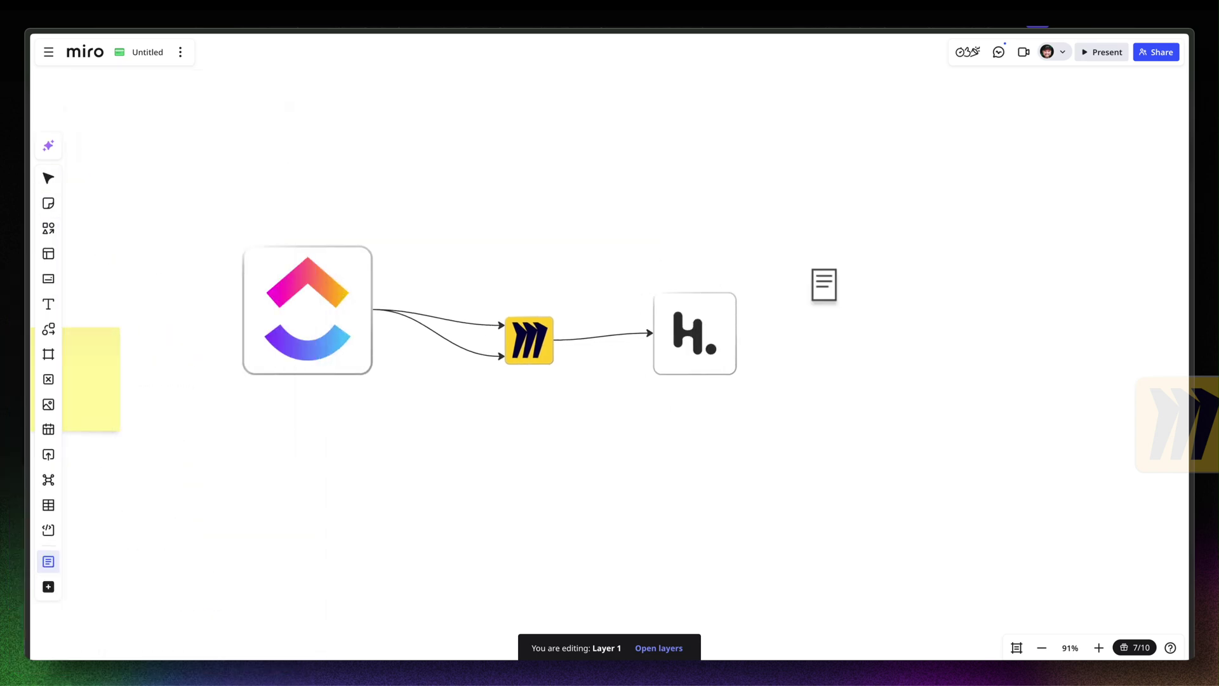
pyautogui.click(874, 285)
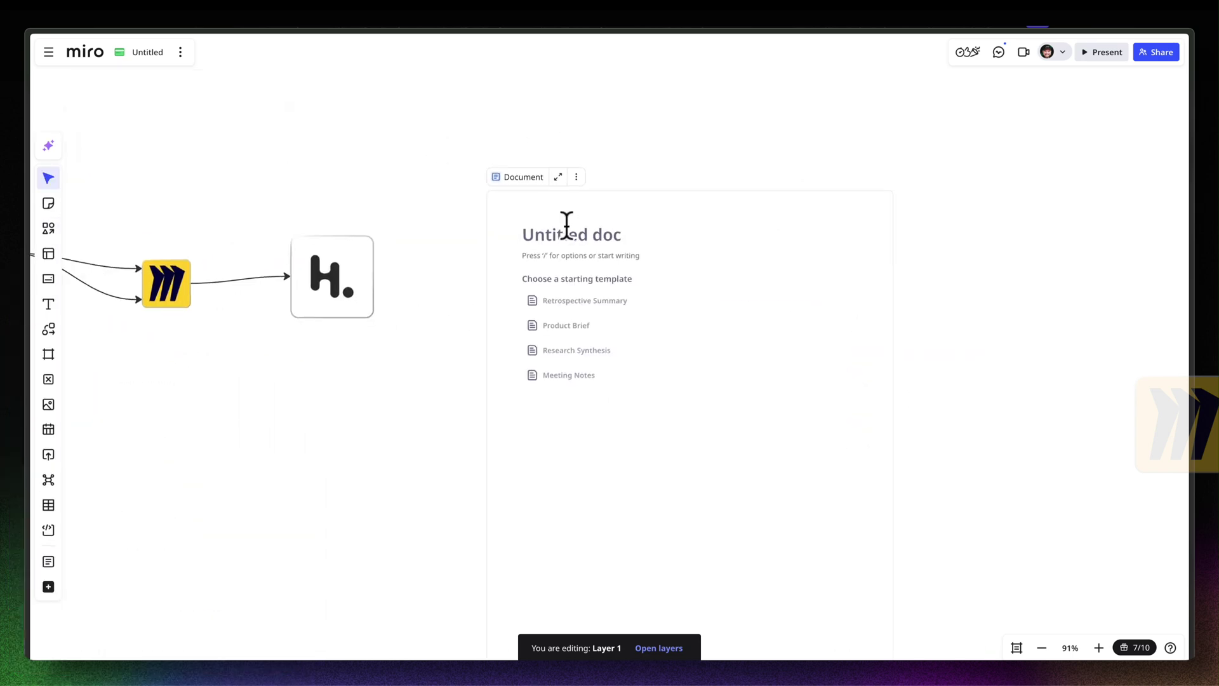
# - Title the document "Title" and fill its body with the placeholder lines wefolj, k, wjopf and ]we[fj
pyautogui.write('Title')
pyautogui.press('Return')
pyautogui.write('wefolj')
pyautogui.press('Return')
pyautogui.write('k')
pyautogui.press('Return')
pyautogui.write('wj')
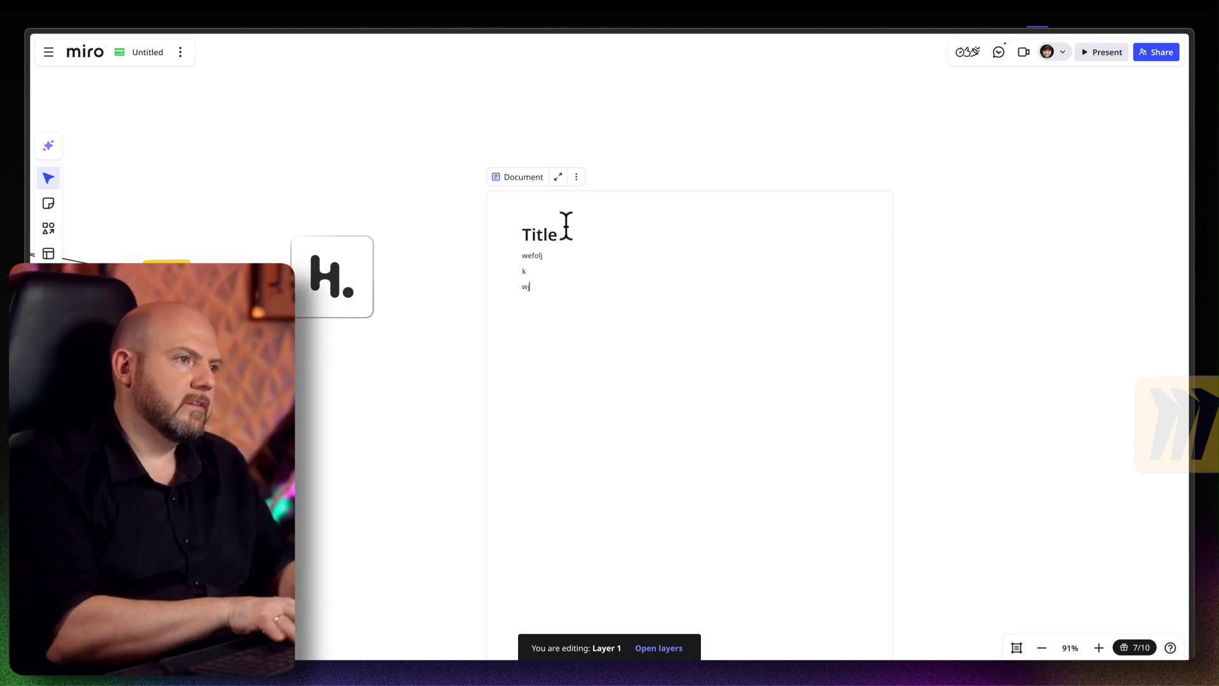
pyautogui.write('opf ]we[fj')
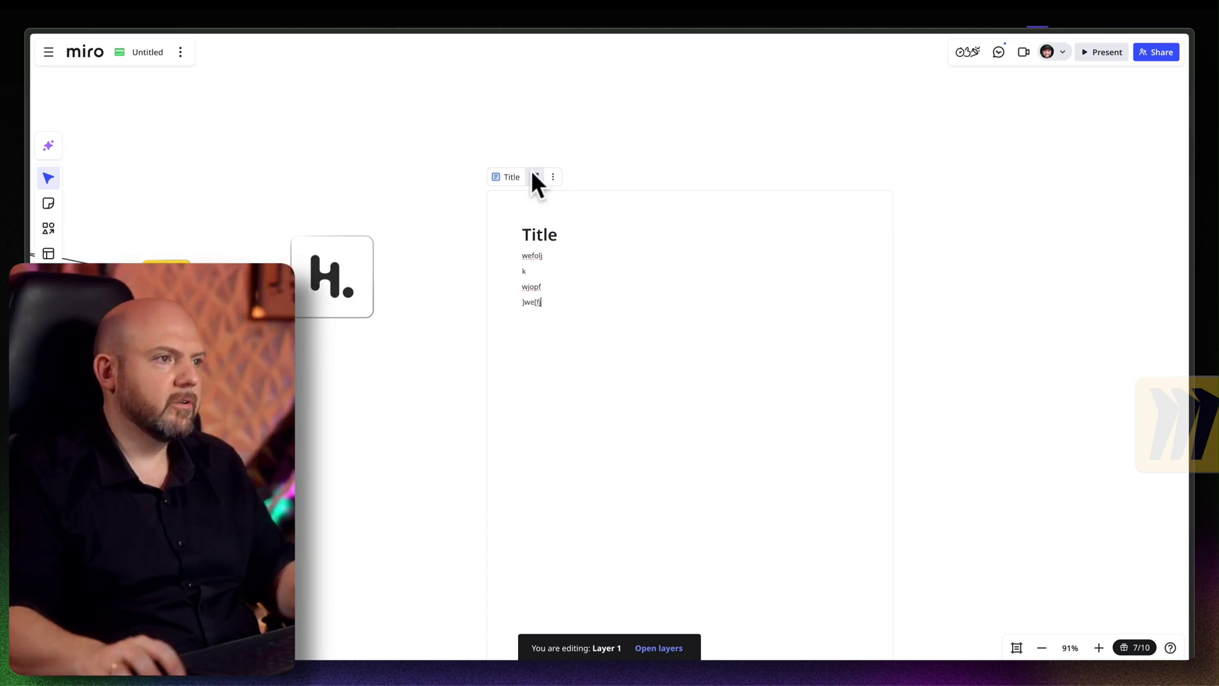
# - View the document in focus mode, reopening the Untitled board from the Video Prep space, and return to the canvas
pyautogui.click(533, 181)
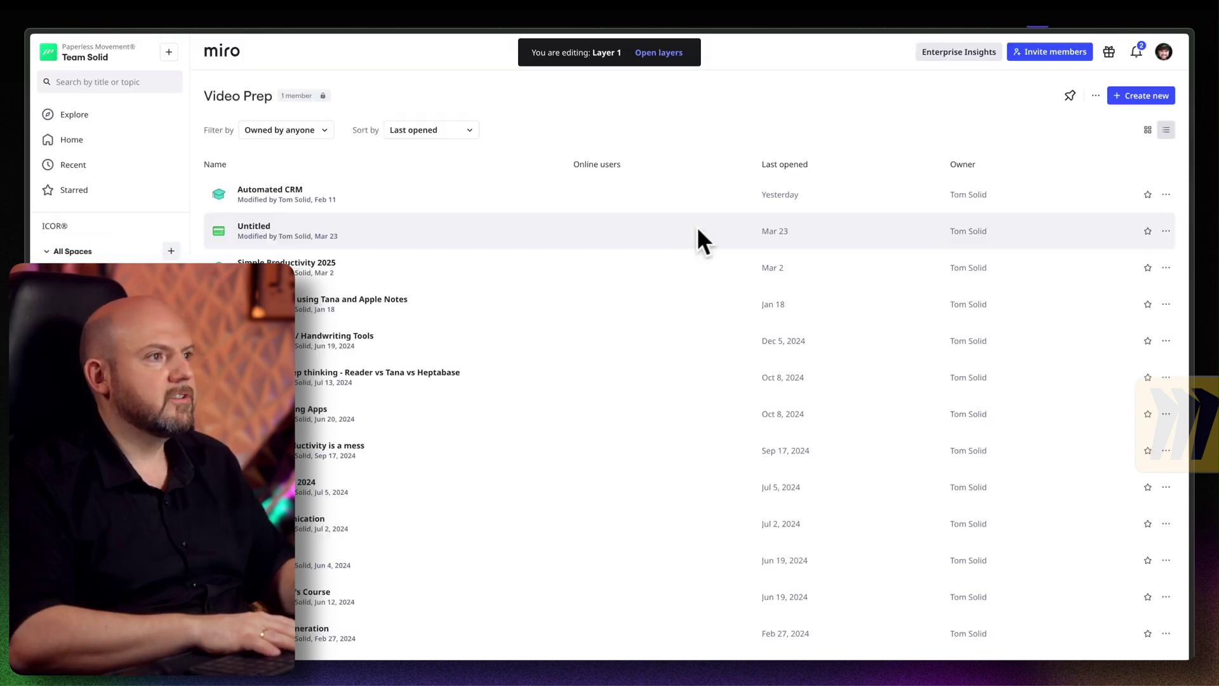
pyautogui.click(697, 230)
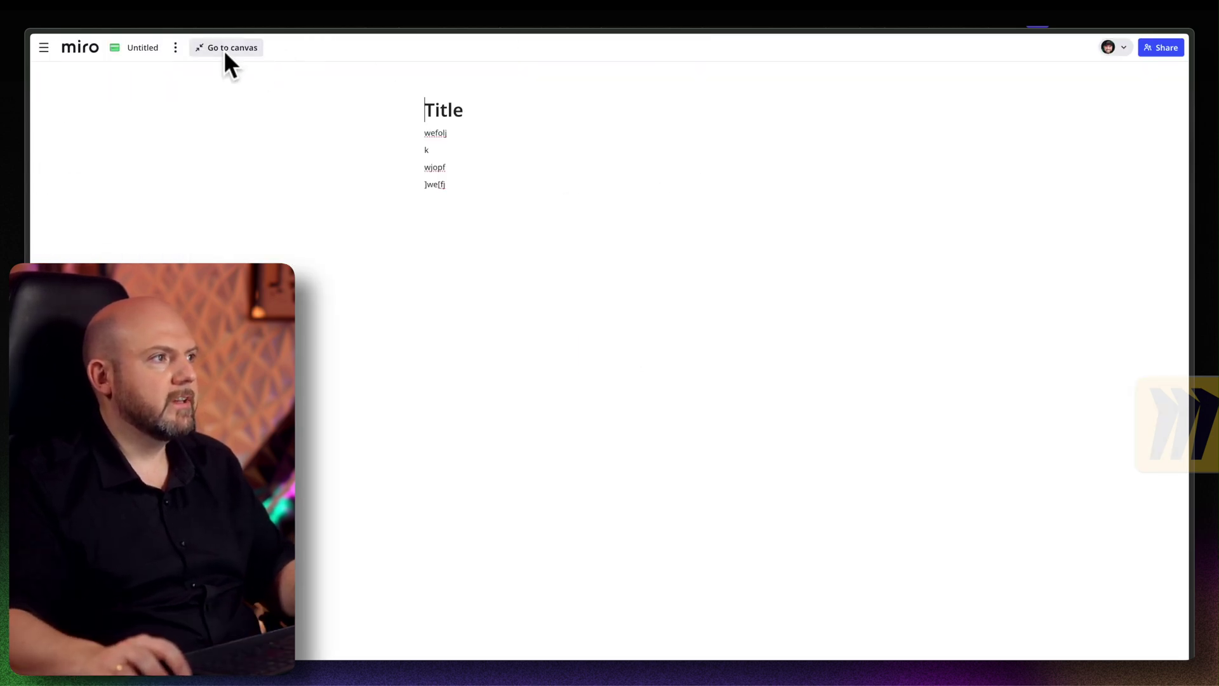
pyautogui.click(227, 50)
pyautogui.moveTo(398, 176); pyautogui.dragTo(460, 341)
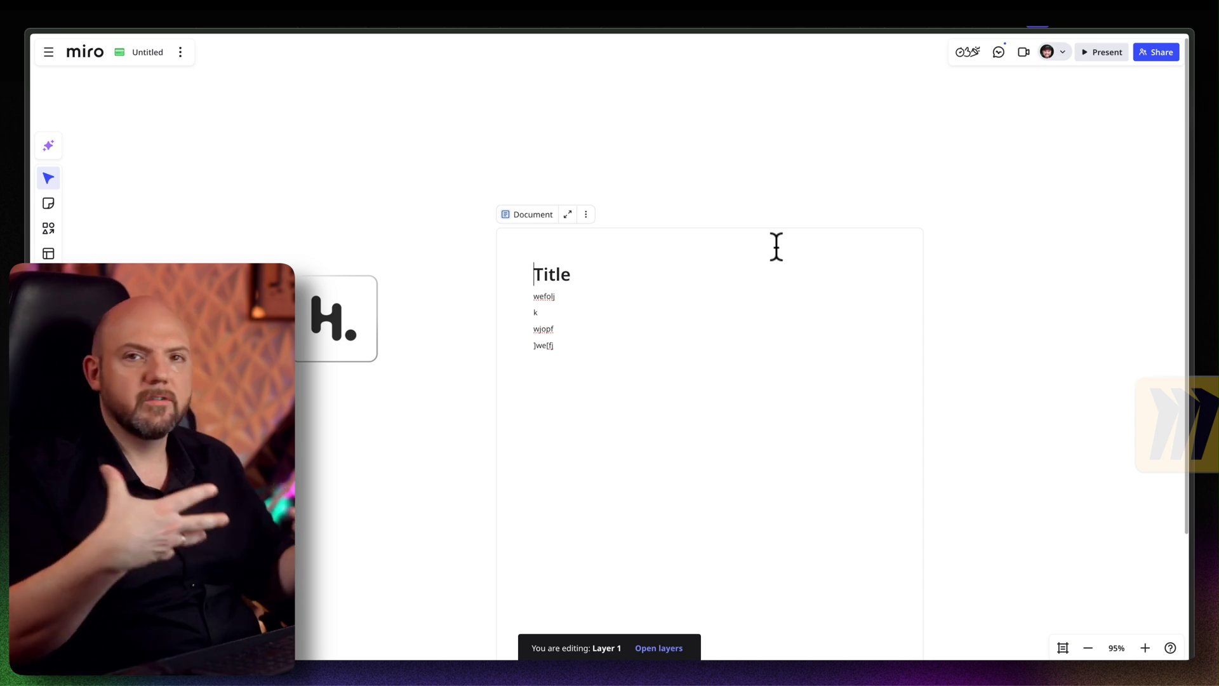
# - Examine the options available for the "Title" document on the board
pyautogui.rightClick(576, 326)
pyautogui.click(761, 305)
pyautogui.click(715, 188)
pyautogui.hscroll(-2, 717, 184)
pyautogui.click(716, 186)
pyautogui.click(716, 186)
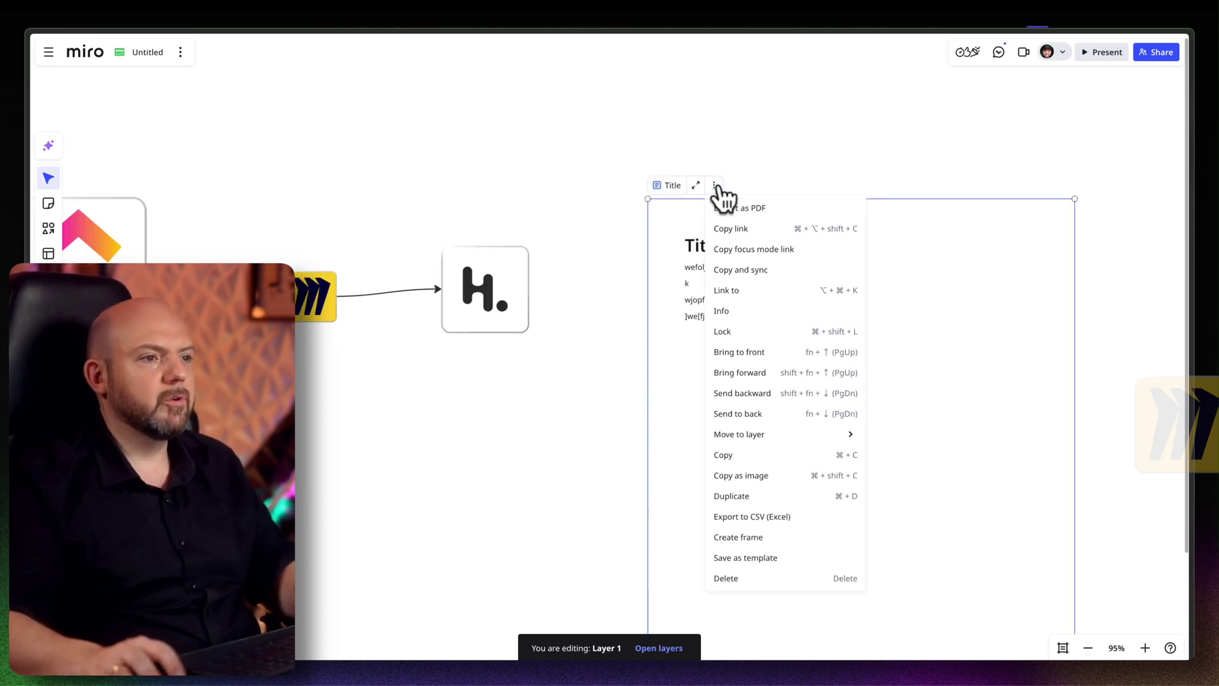
pyautogui.click(754, 168)
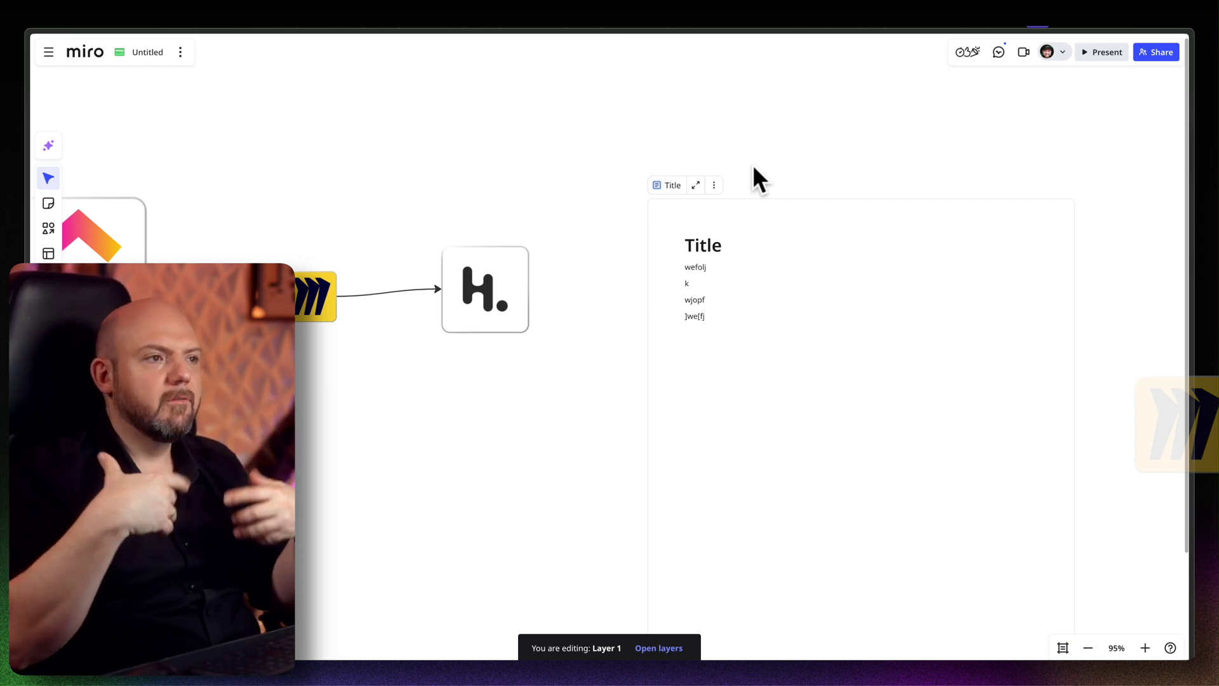
# - Select the three logos together with their connectors and filter the selection down to connection lines only
pyautogui.click(446, 275)
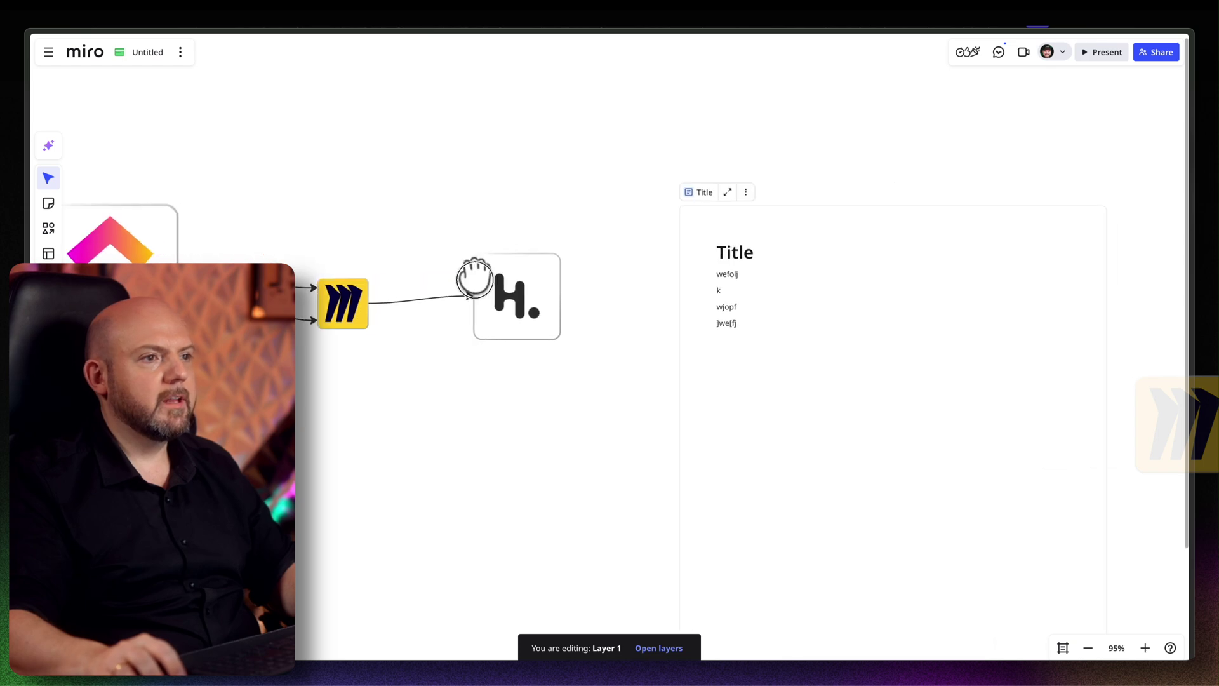
pyautogui.scroll(-5, 476, 280)
pyautogui.click(652, 57)
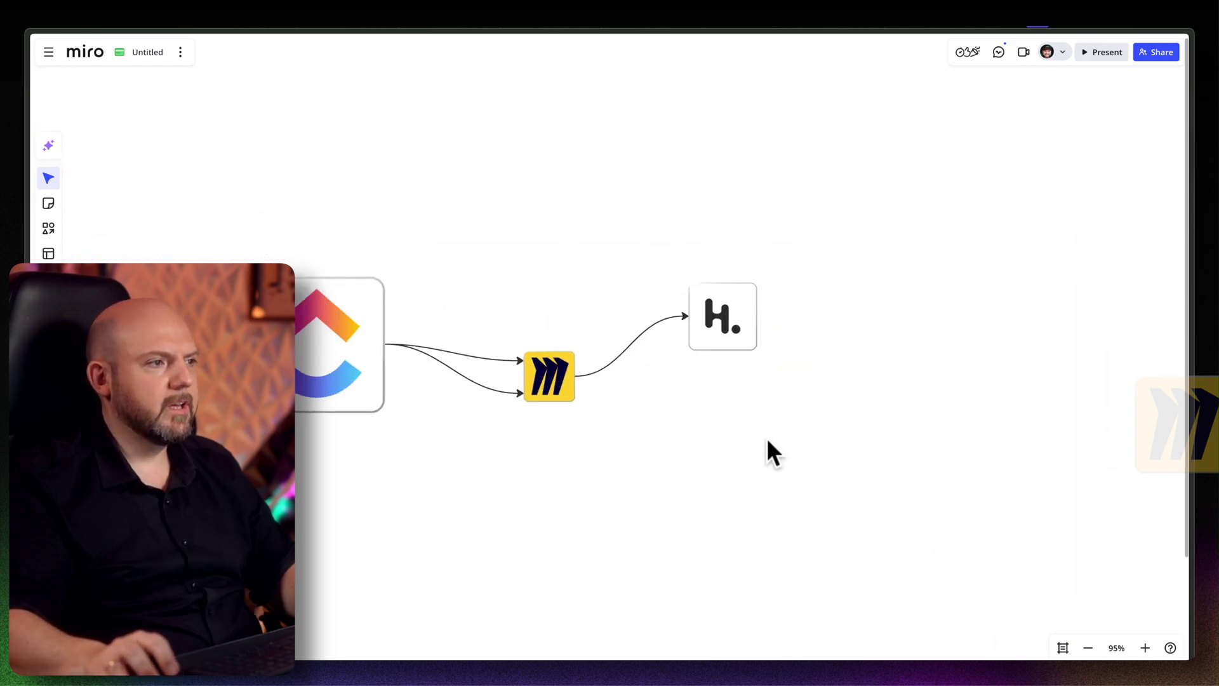
pyautogui.moveTo(811, 506); pyautogui.dragTo(163, 197)
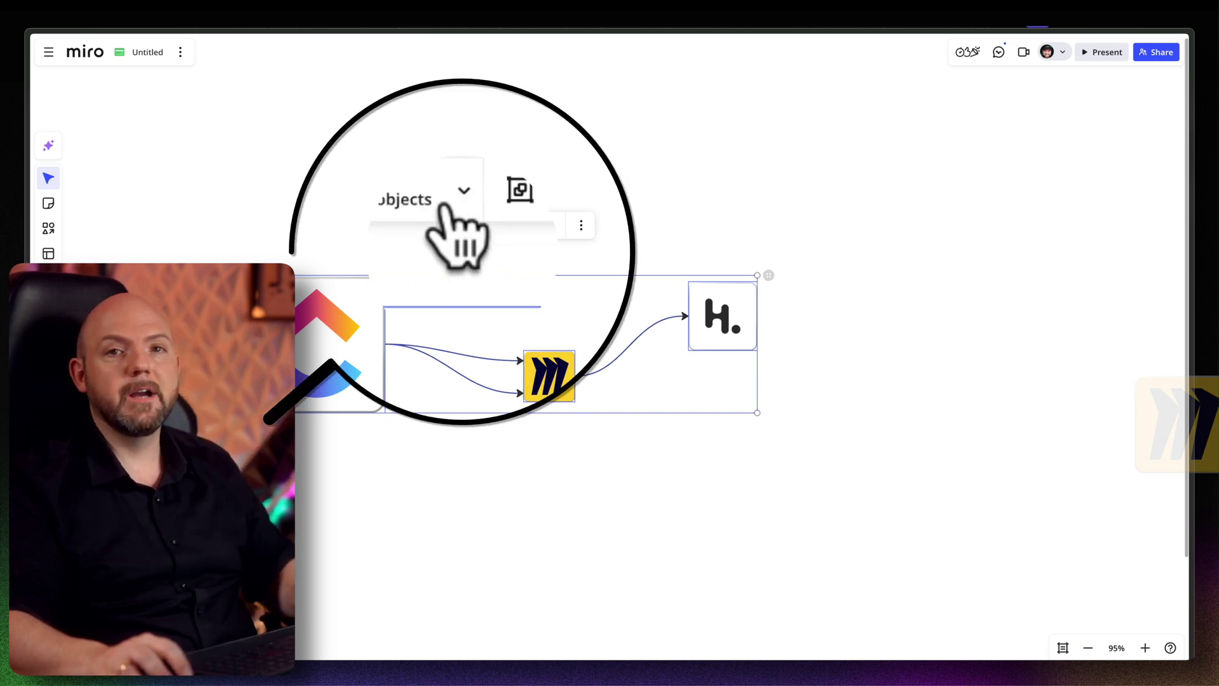
pyautogui.click(454, 197)
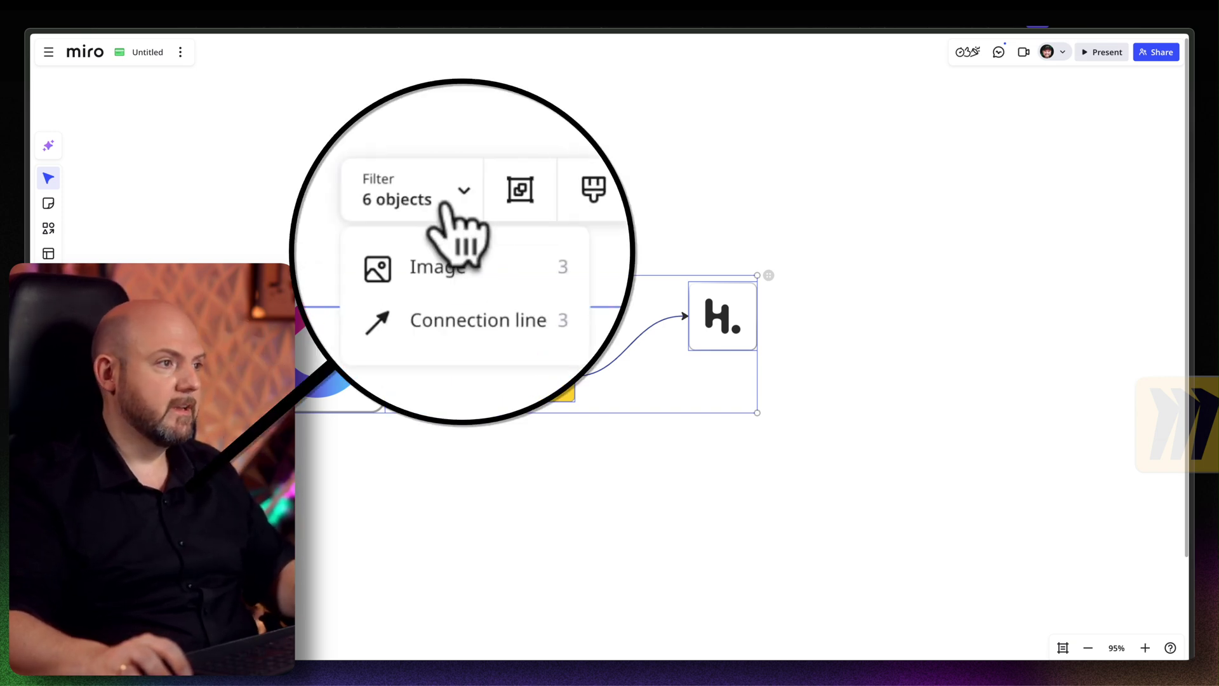
pyautogui.click(447, 319)
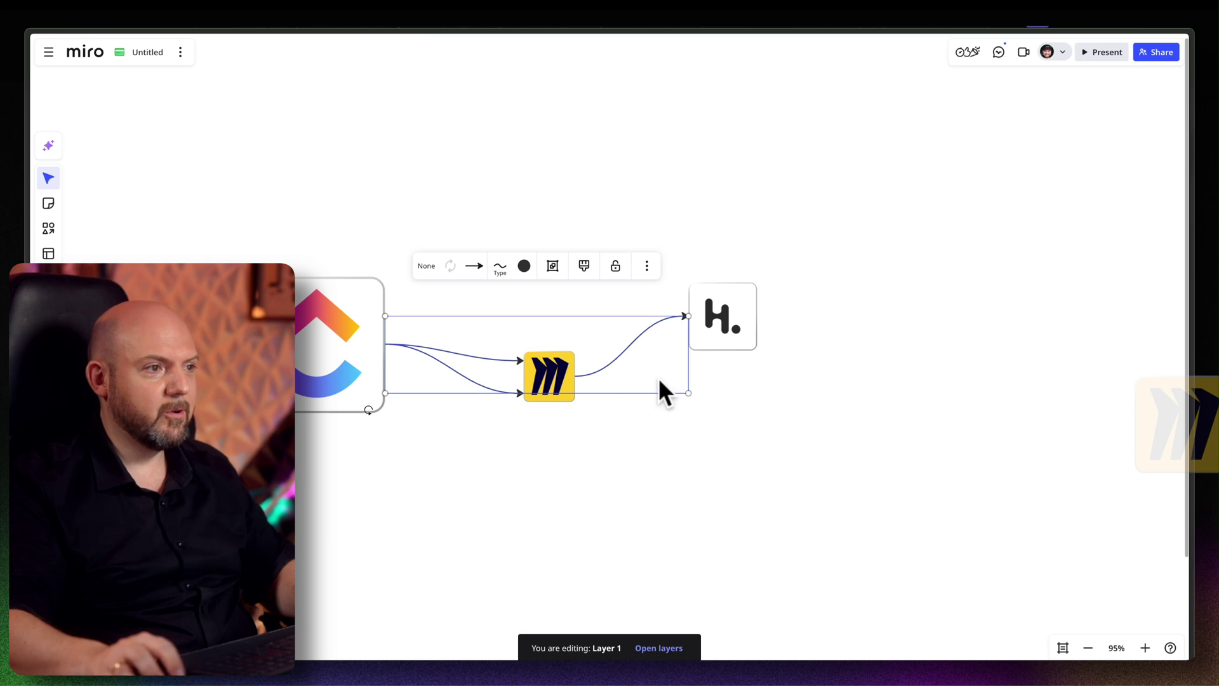
# - Thicken all three selected connection lines and recolor them green
pyautogui.click(501, 267)
pyautogui.moveTo(511, 306); pyautogui.dragTo(522, 307)
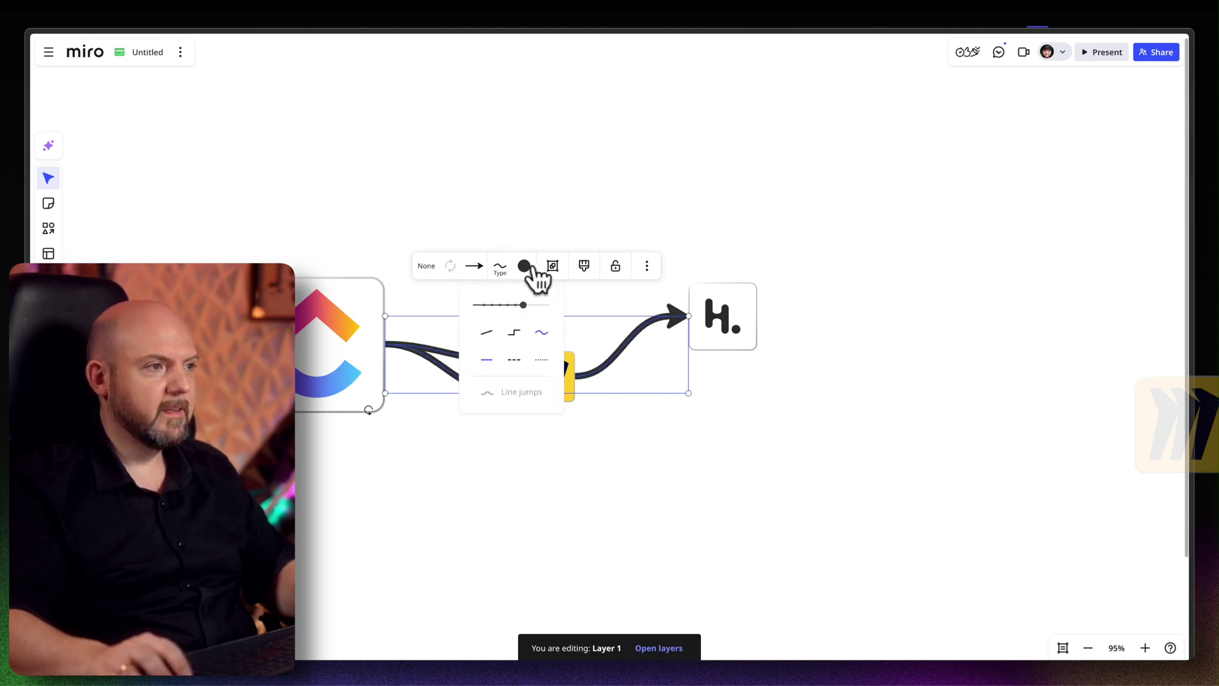
pyautogui.click(531, 267)
pyautogui.click(485, 319)
pyautogui.click(765, 499)
# - Change the connector between the Miro and Heptabase logos to an elbowed line
pyautogui.moveTo(667, 471); pyautogui.dragTo(531, 465)
pyautogui.click(488, 354)
pyautogui.click(441, 276)
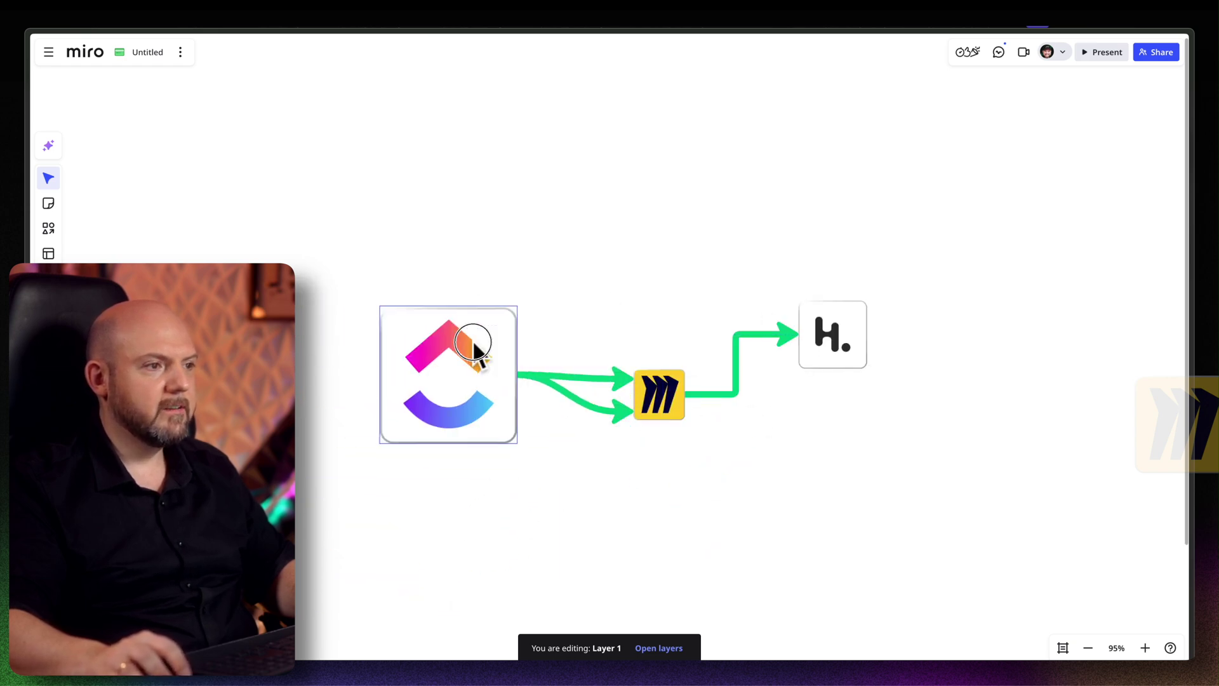
pyautogui.click(689, 253)
pyautogui.moveTo(772, 426); pyautogui.dragTo(703, 376)
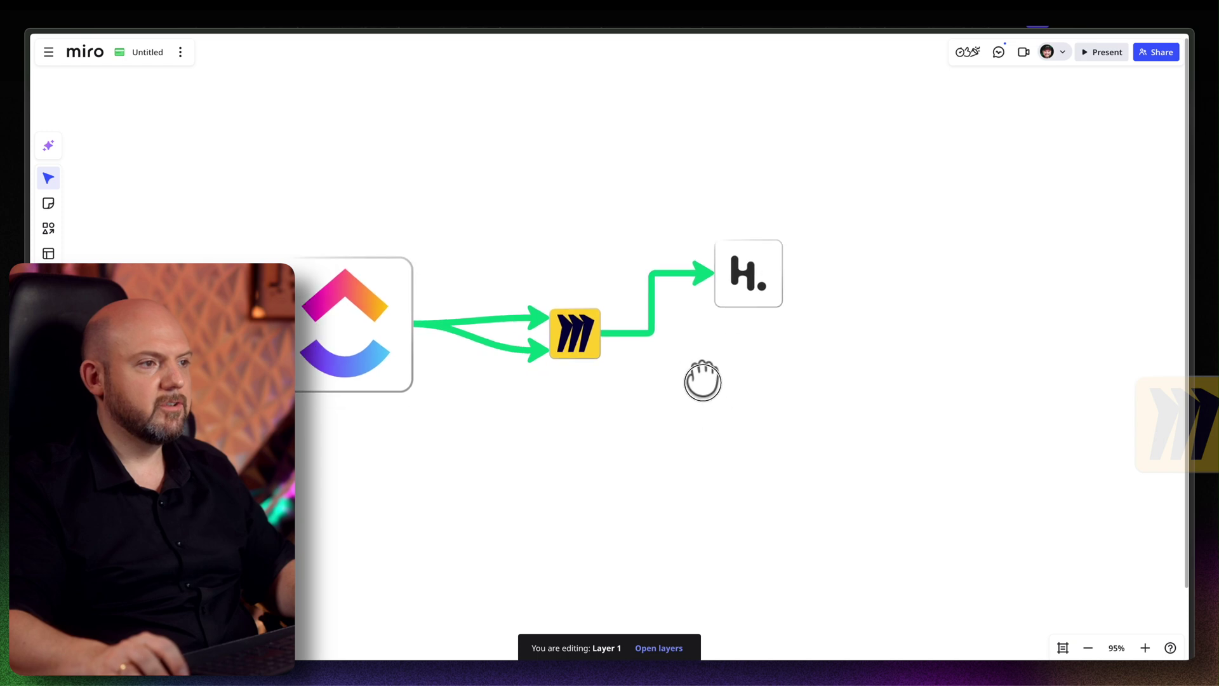
# - Duplicate the Heptabase logo and align the original with the Miro logo so their connector runs straight
pyautogui.moveTo(749, 274); pyautogui.dragTo(813, 322)
pyautogui.hotkey('ctrl', 'd')
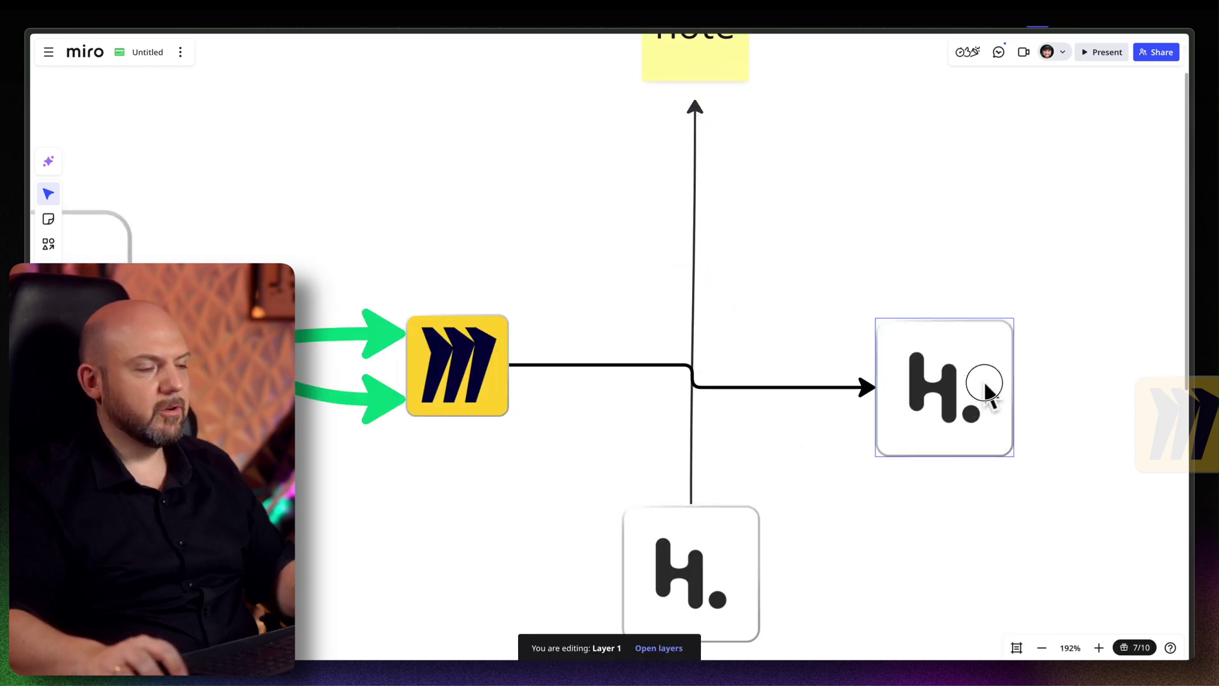
pyautogui.moveTo(968, 391); pyautogui.dragTo(967, 387)
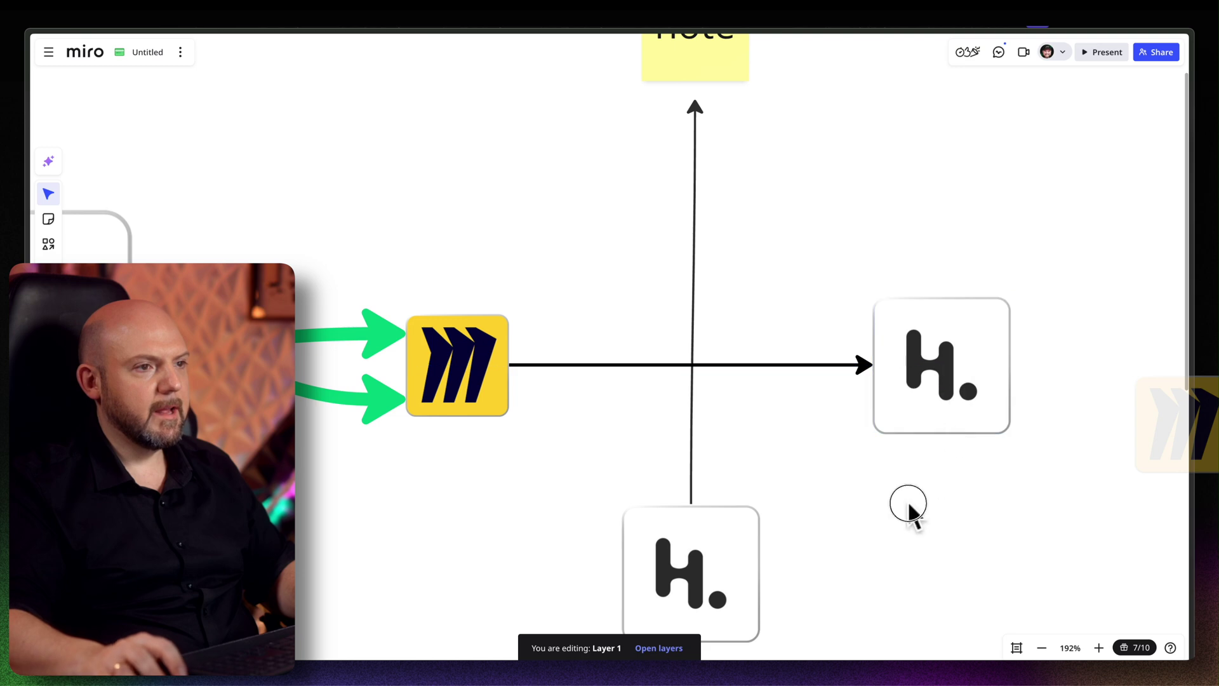
# - Turn on line jumps for the horizontal connector between the Miro and Heptabase logos
pyautogui.click(597, 364)
pyautogui.click(637, 316)
pyautogui.click(652, 443)
pyautogui.click(783, 449)
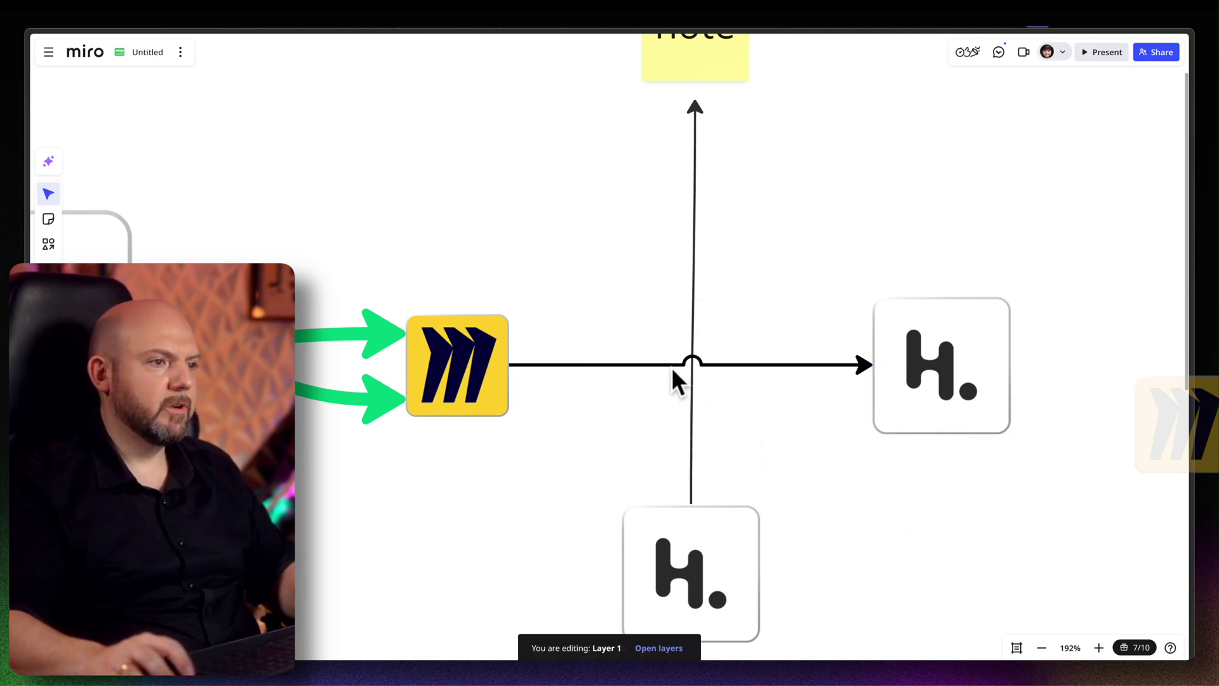
# - Move the "note" sticky closer to the lower Heptabase logo and align it so their connector runs vertically
pyautogui.scroll(-10, 764, 481)
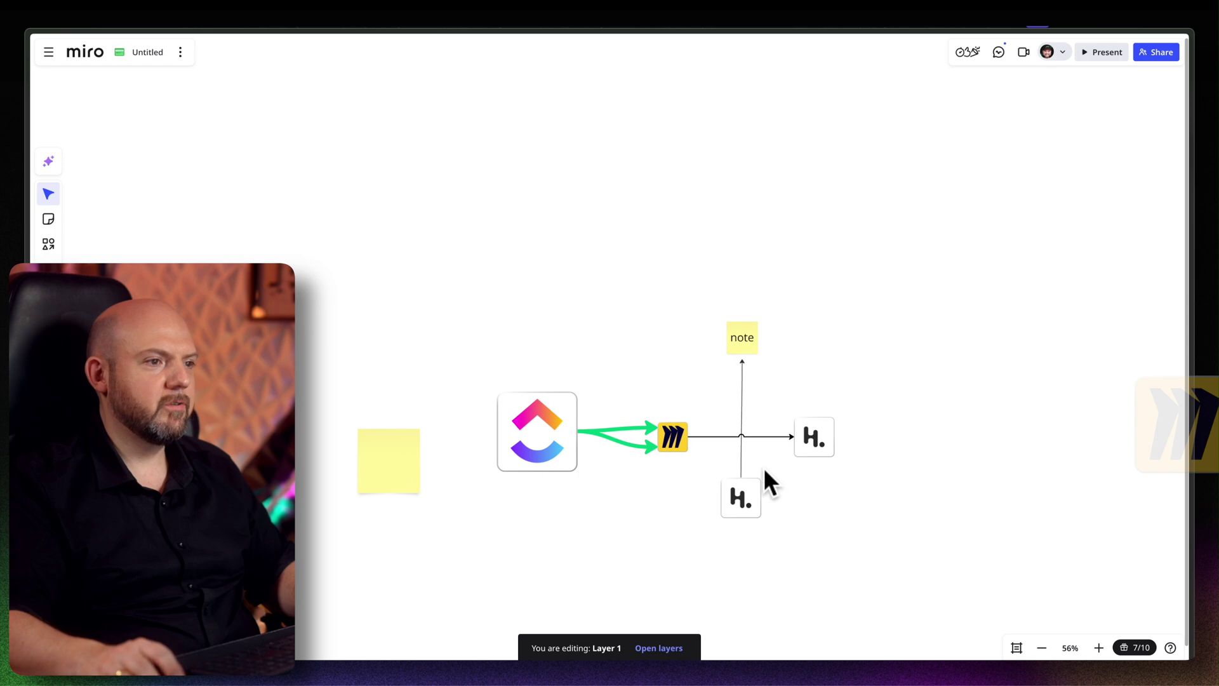
pyautogui.moveTo(786, 492); pyautogui.dragTo(600, 499)
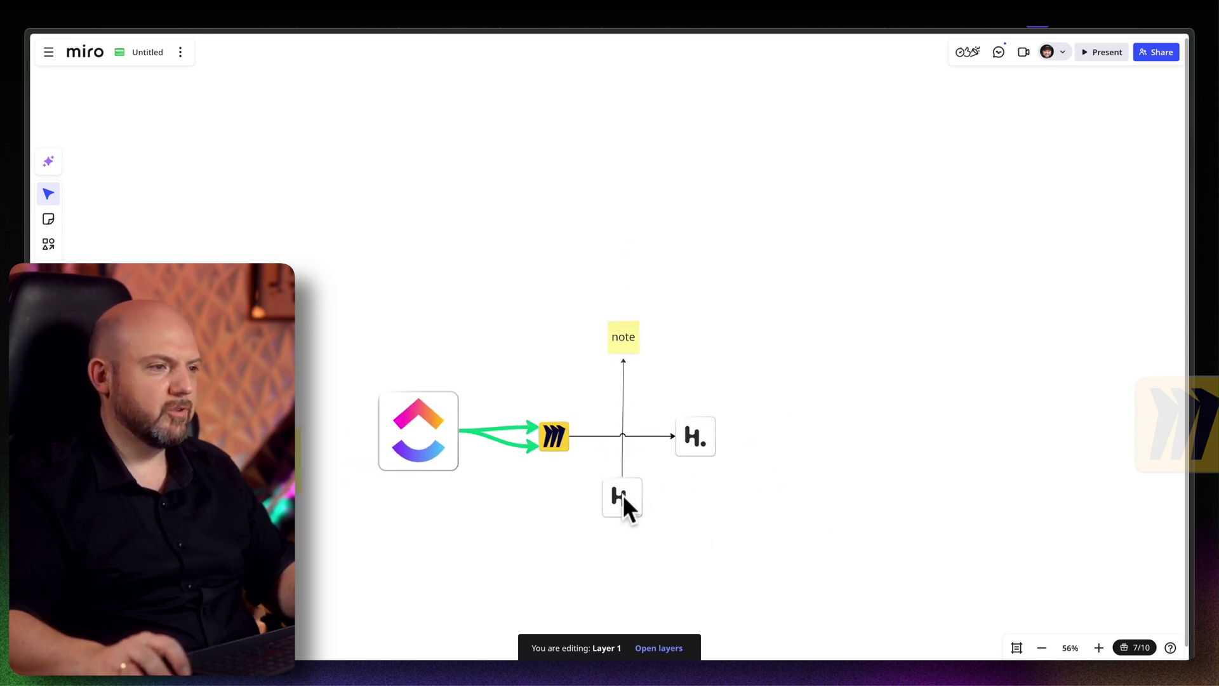
pyautogui.moveTo(623, 422); pyautogui.dragTo(675, 389)
pyautogui.scroll(6, 748, 373)
pyautogui.moveTo(649, 203); pyautogui.dragTo(678, 266)
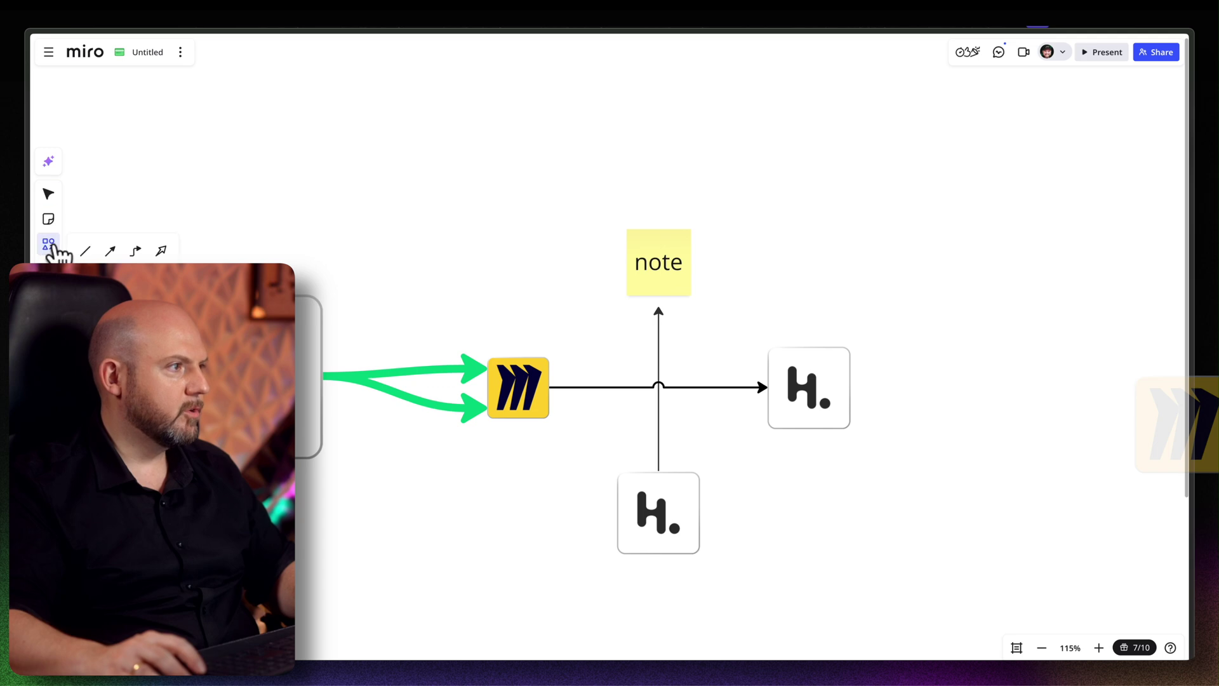
# - Add the BPMN shapes Event Sub-Process, Call Activity and Conversation around the "note" sticky
pyautogui.click(137, 339)
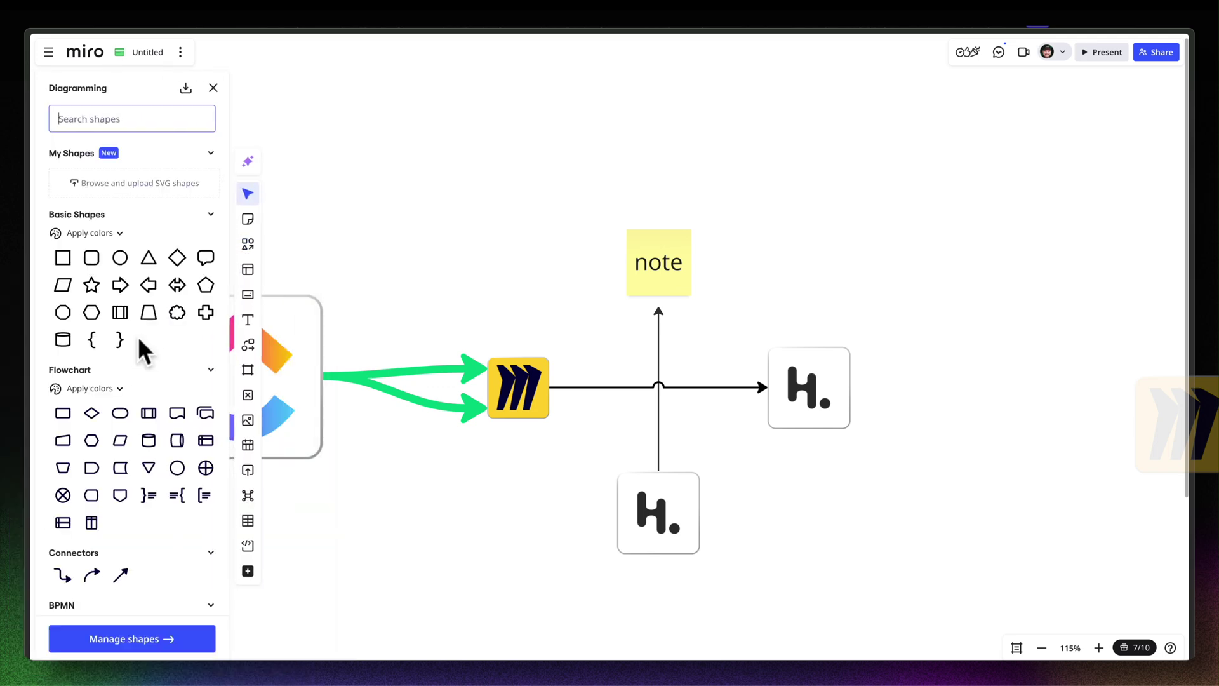
pyautogui.scroll(-5, 95, 400)
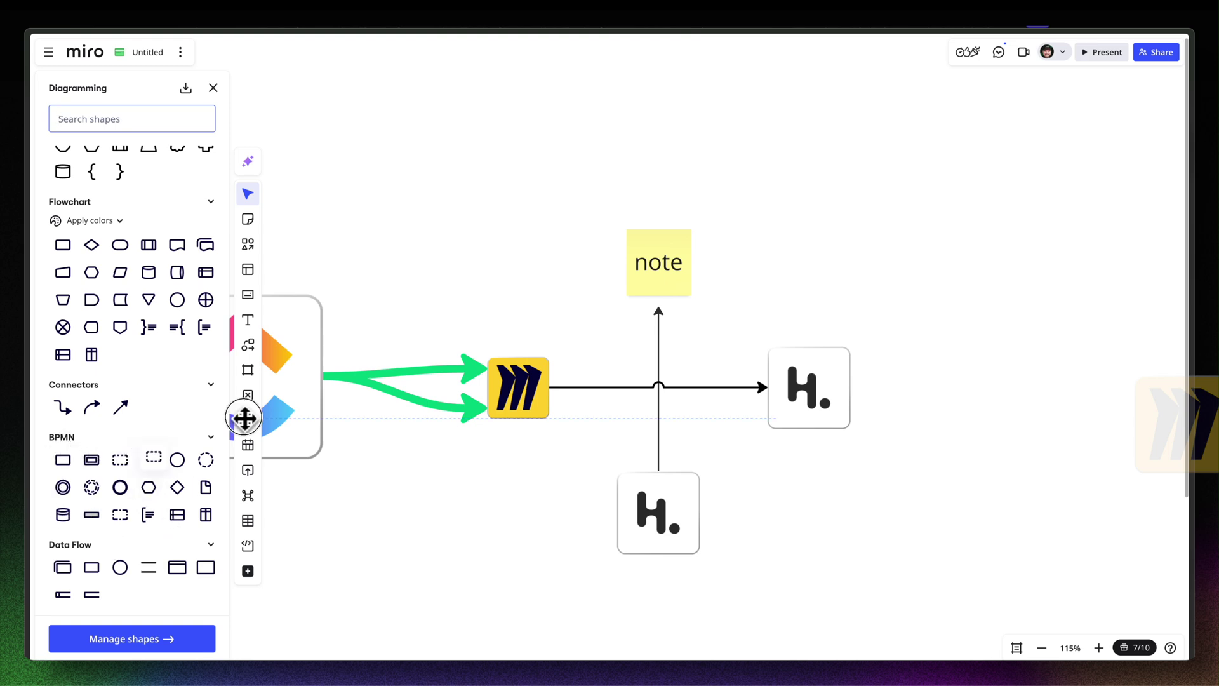
pyautogui.click(120, 461)
pyautogui.moveTo(152, 462); pyautogui.dragTo(664, 131)
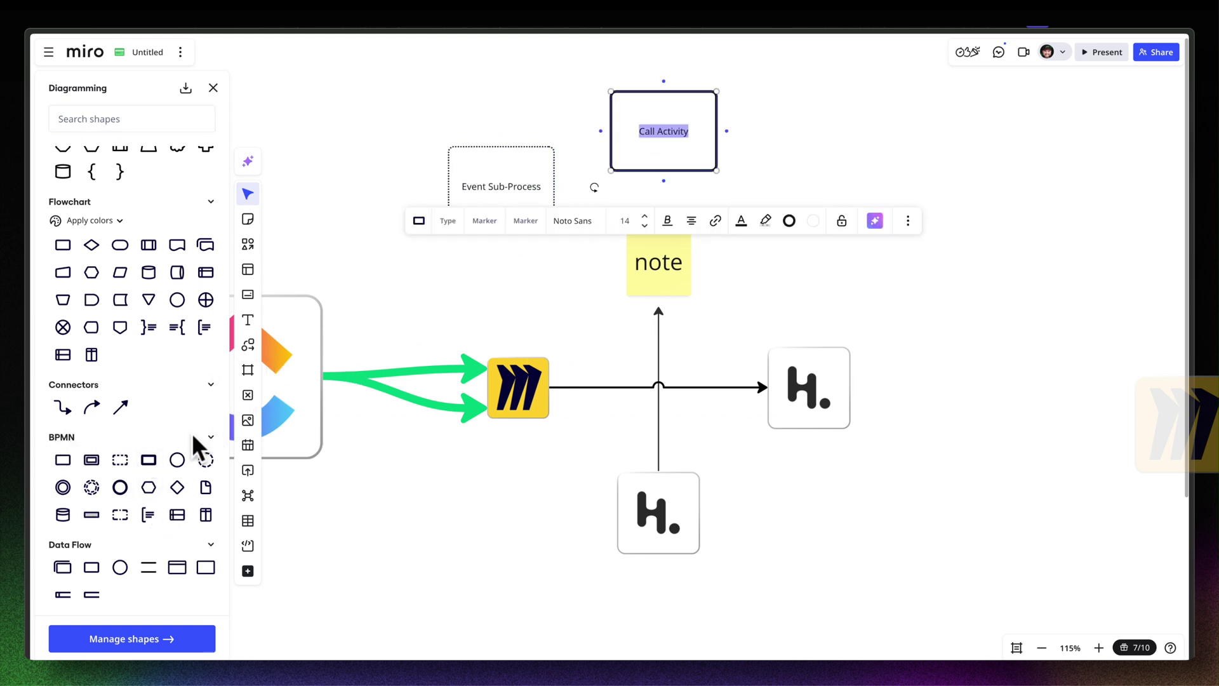
pyautogui.moveTo(154, 482); pyautogui.dragTo(809, 219)
pyautogui.click(953, 309)
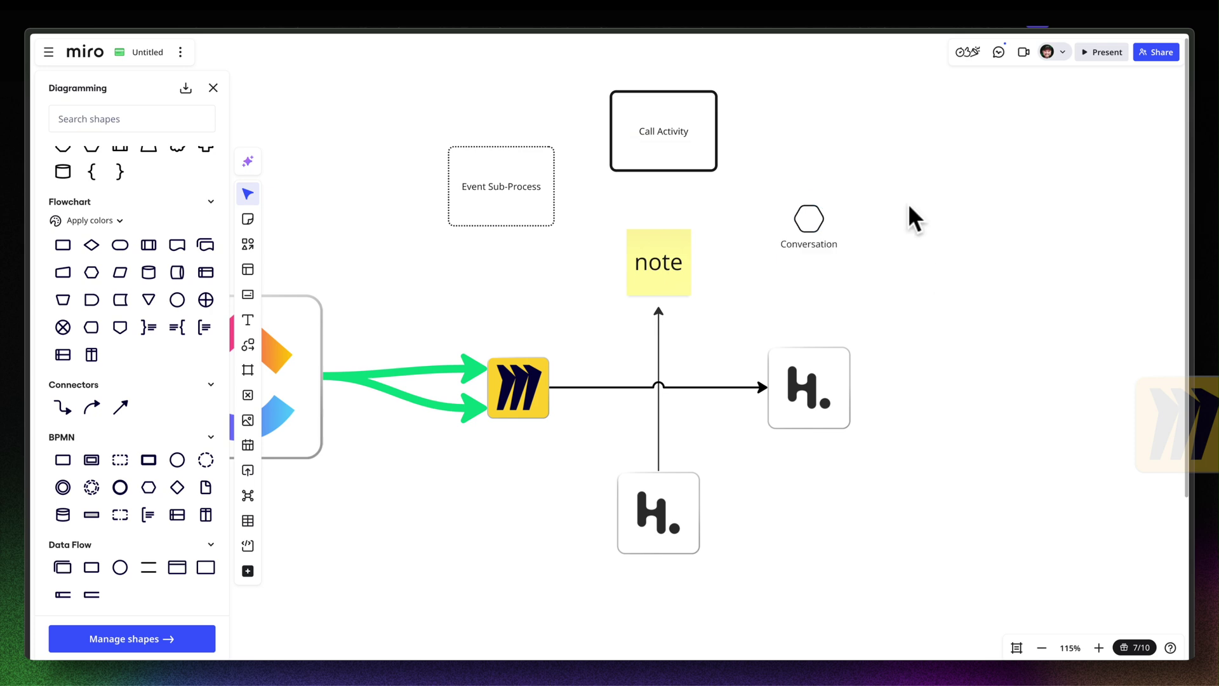
# - Look over the logo diagram with its new shapes and the grid of icons elsewhere on the board
pyautogui.moveTo(786, 168); pyautogui.dragTo(662, 289)
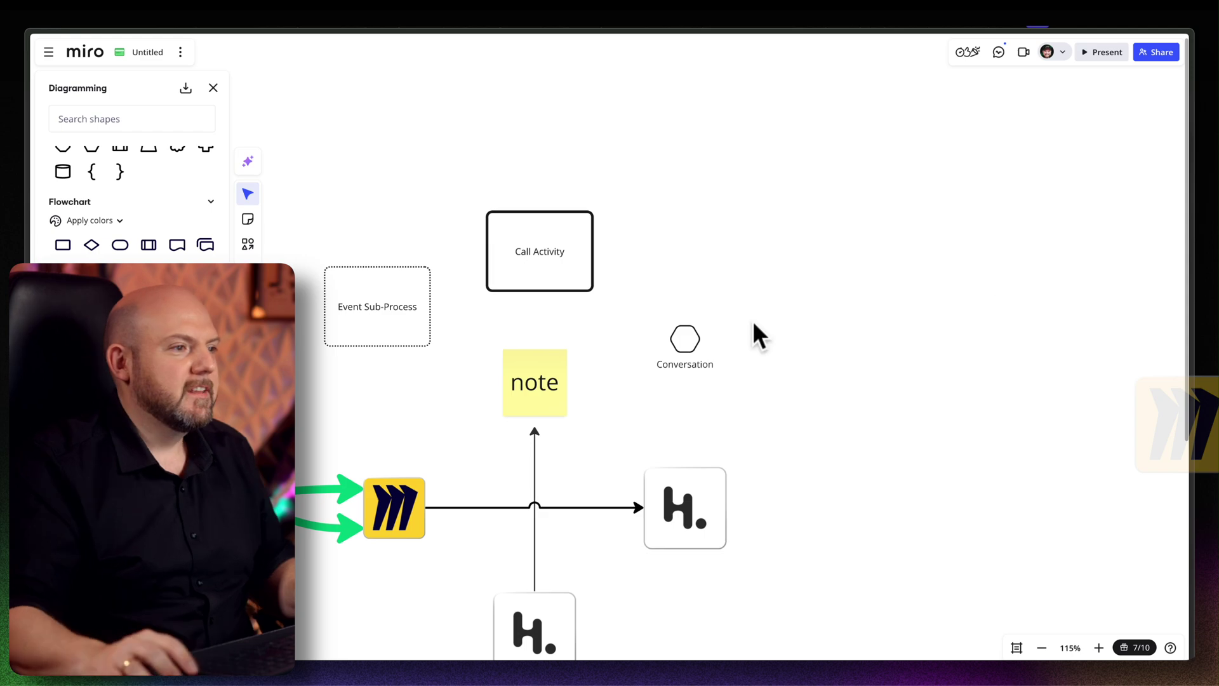
pyautogui.moveTo(754, 333); pyautogui.dragTo(886, 362)
pyautogui.scroll(-10, 880, 352)
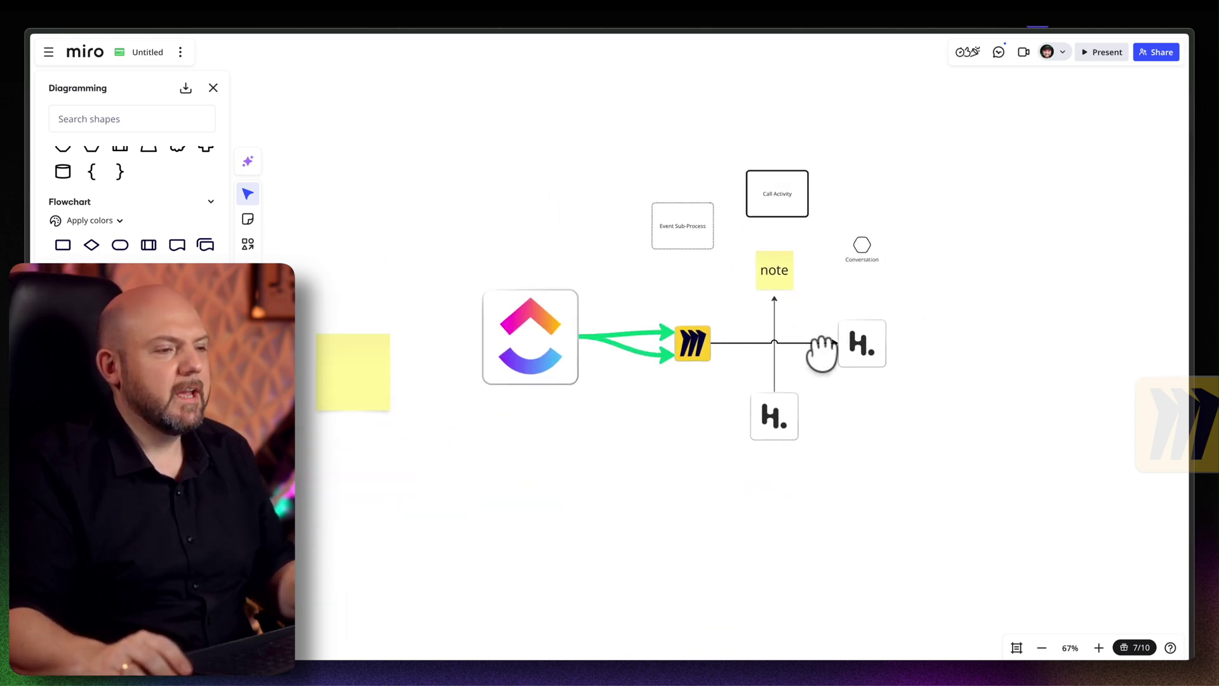
pyautogui.scroll(2, 822, 356)
pyautogui.moveTo(544, 323); pyautogui.dragTo(682, 293)
pyautogui.scroll(5, 611, 371)
pyautogui.scroll(3, 611, 372)
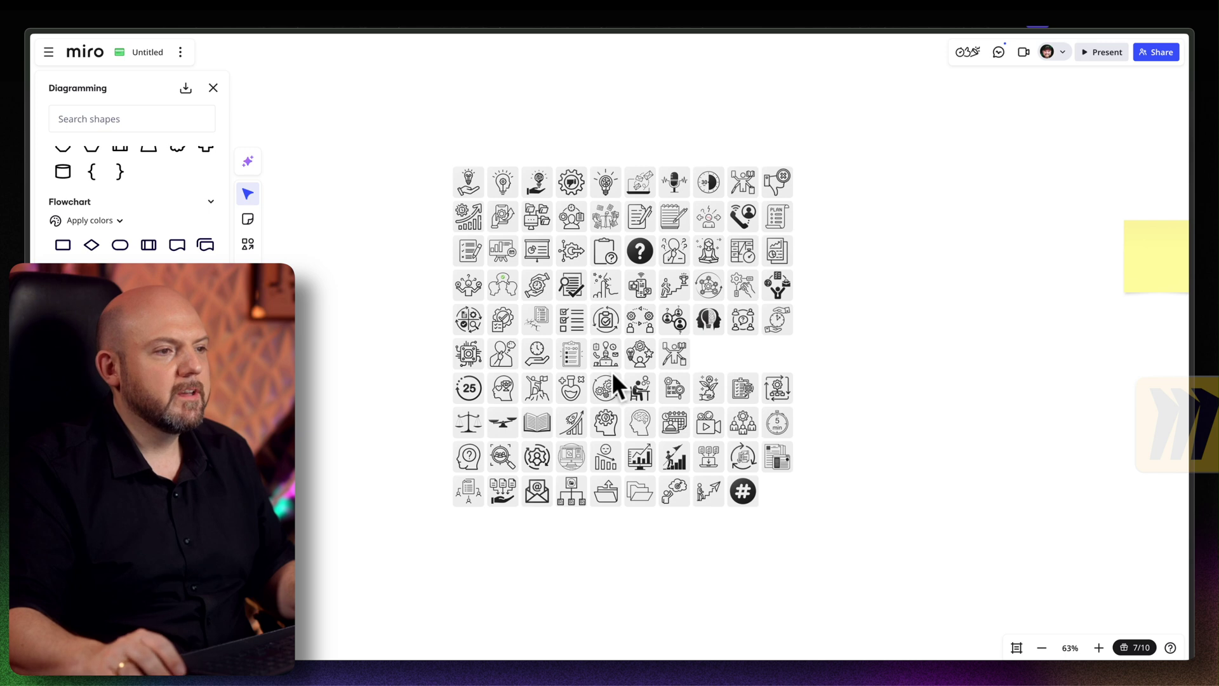
pyautogui.moveTo(845, 382); pyautogui.dragTo(784, 395)
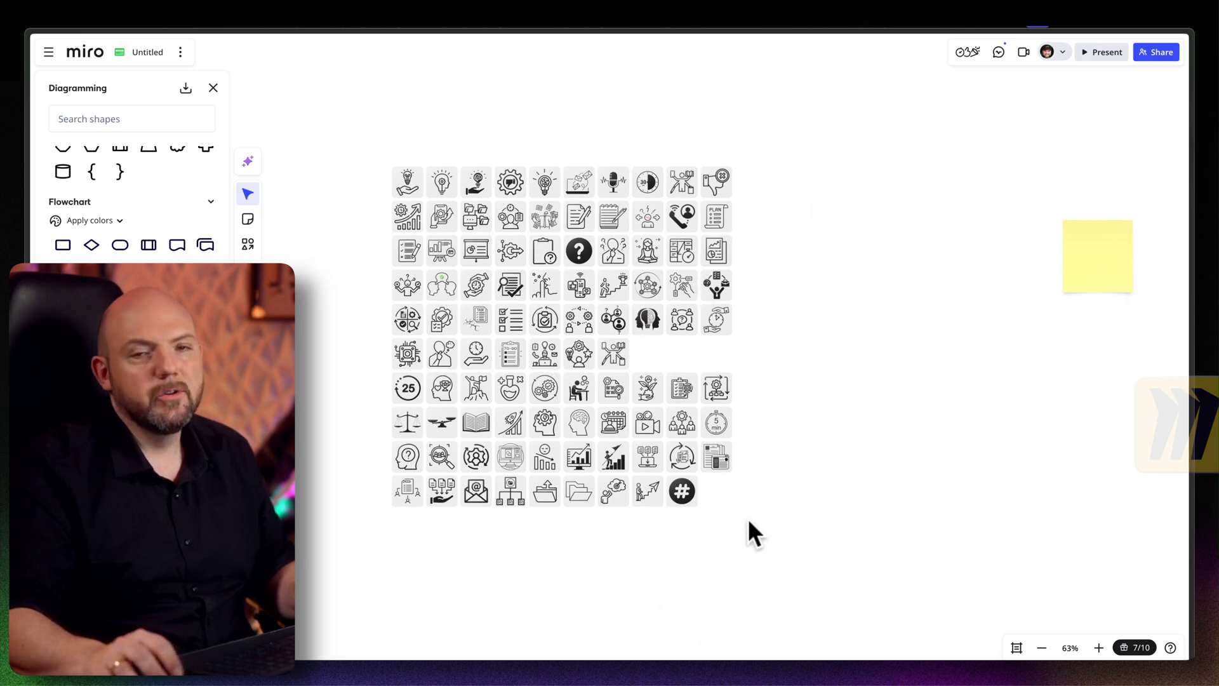
pyautogui.moveTo(762, 533); pyautogui.dragTo(325, 162)
pyautogui.moveTo(743, 167); pyautogui.dragTo(755, 377)
pyautogui.moveTo(600, 188); pyautogui.dragTo(704, 251)
pyautogui.moveTo(697, 300); pyautogui.dragTo(747, 289)
pyautogui.moveTo(591, 482); pyautogui.dragTo(576, 461)
pyautogui.moveTo(771, 384); pyautogui.dragTo(470, 432)
pyautogui.moveTo(988, 407); pyautogui.dragTo(503, 428)
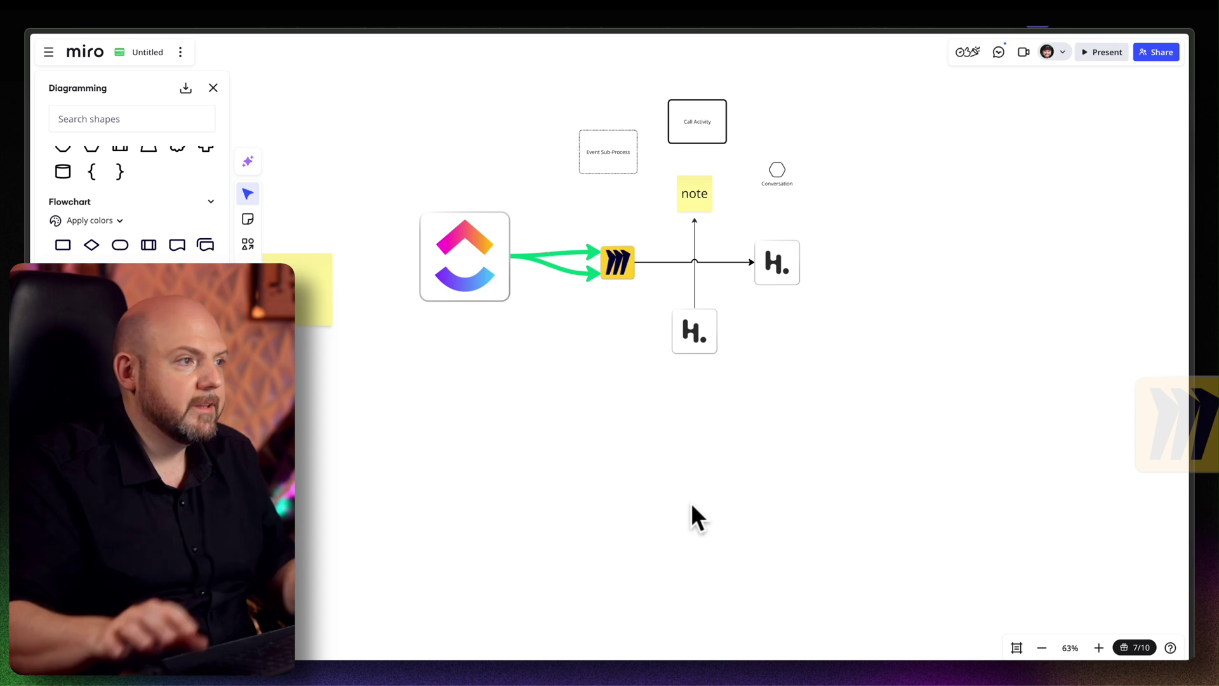
# - Open the Automated CRM board from the Video Prep space and look over its Membership Management and Email Marketing frames
pyautogui.press('super+s')
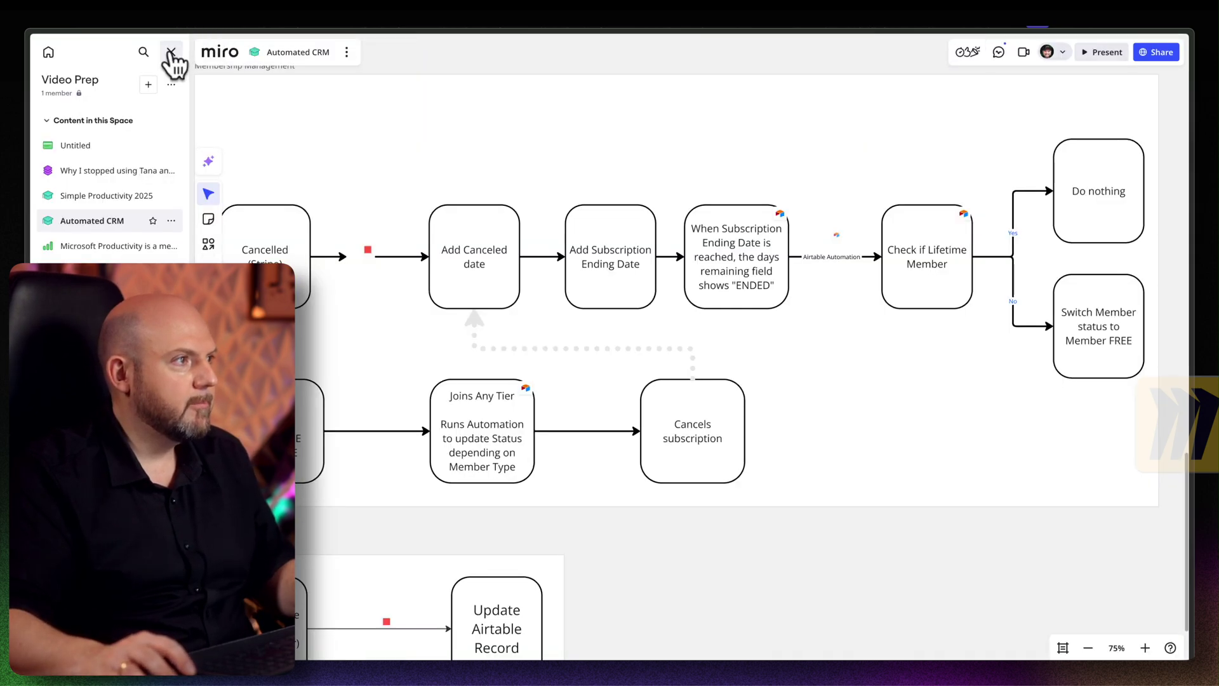
pyautogui.click(170, 52)
pyautogui.scroll(-5, 611, 426)
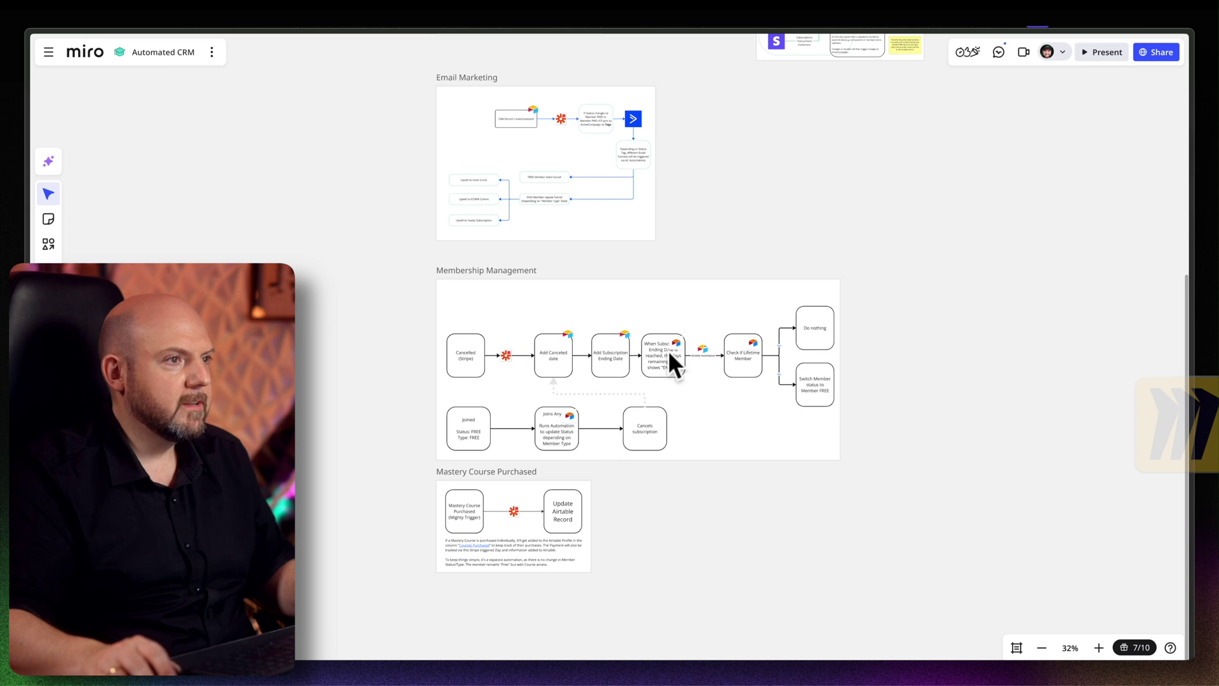
pyautogui.scroll(4, 653, 402)
pyautogui.moveTo(730, 219); pyautogui.dragTo(702, 315)
pyautogui.scroll(5, 613, 287)
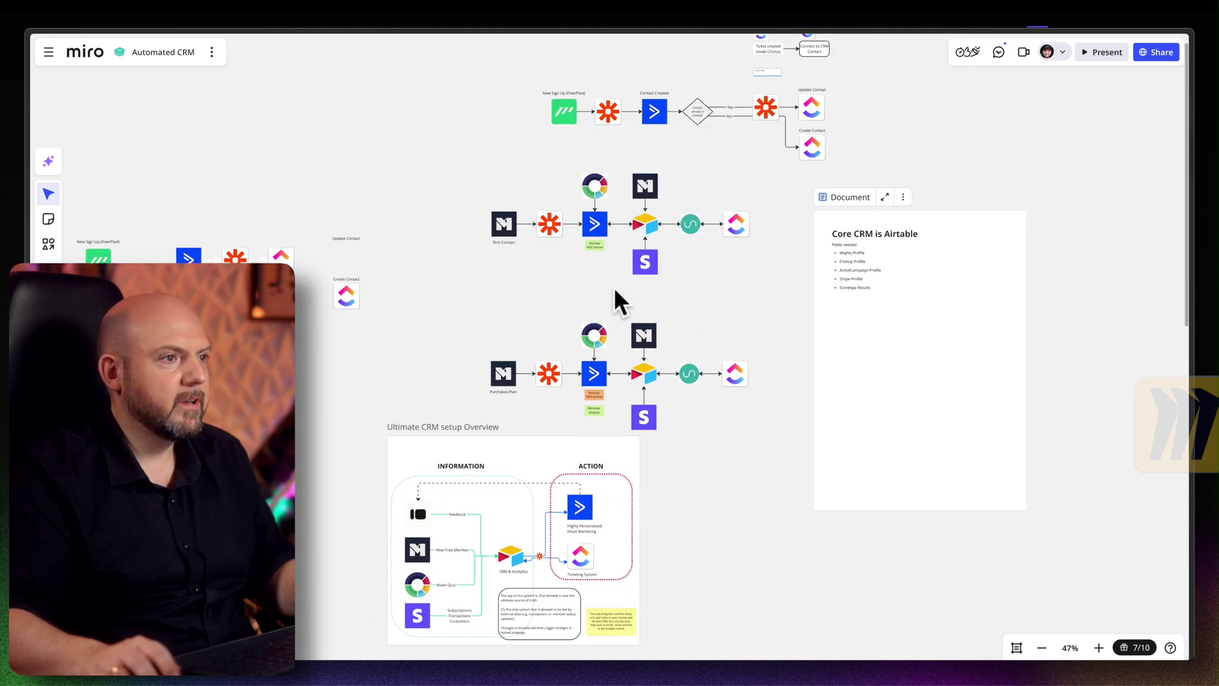
# - Examine the New Sign Up, First Contact and Purchases Plan flows and the "Core CRM is Airtable" document
pyautogui.moveTo(766, 194); pyautogui.dragTo(652, 388)
pyautogui.moveTo(641, 471); pyautogui.dragTo(745, 466)
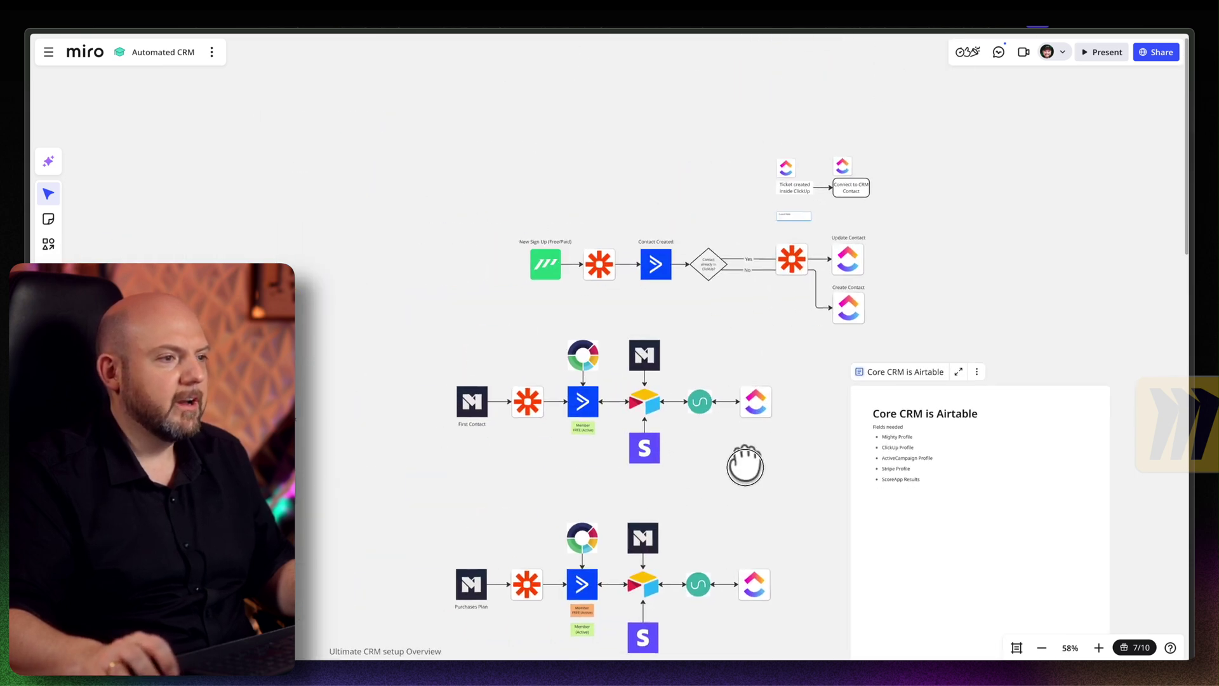
pyautogui.moveTo(717, 425); pyautogui.dragTo(829, 355)
pyautogui.moveTo(699, 333); pyautogui.dragTo(646, 267)
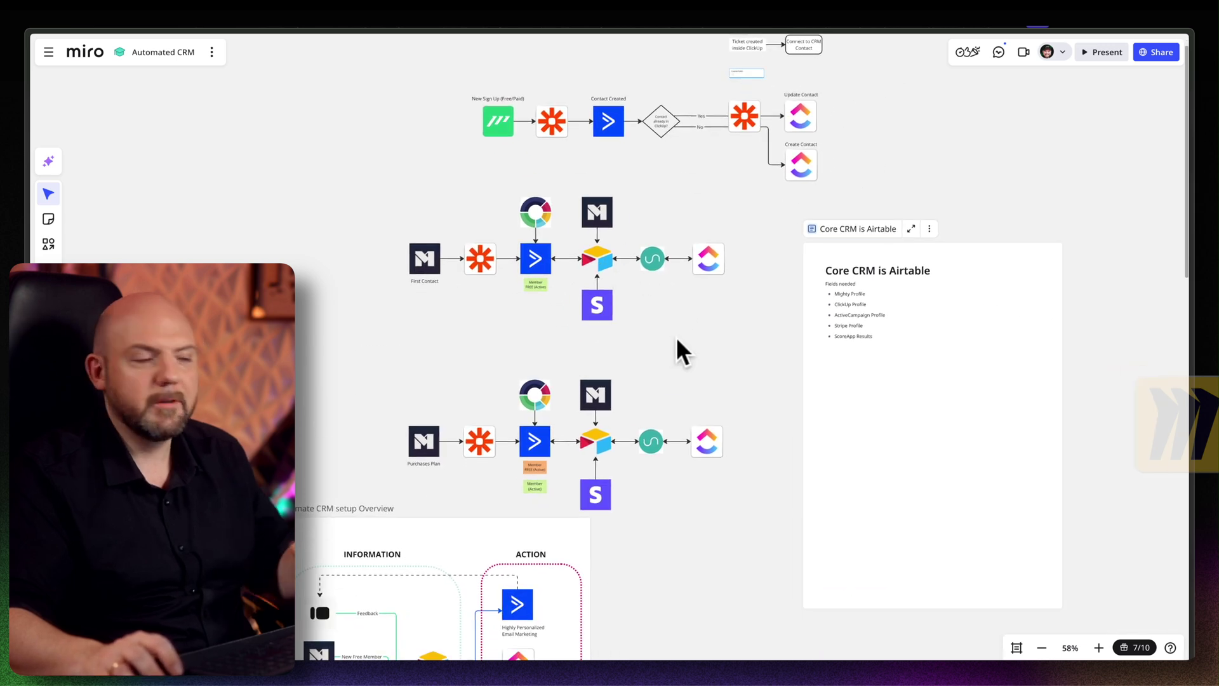
pyautogui.scroll(3, 698, 336)
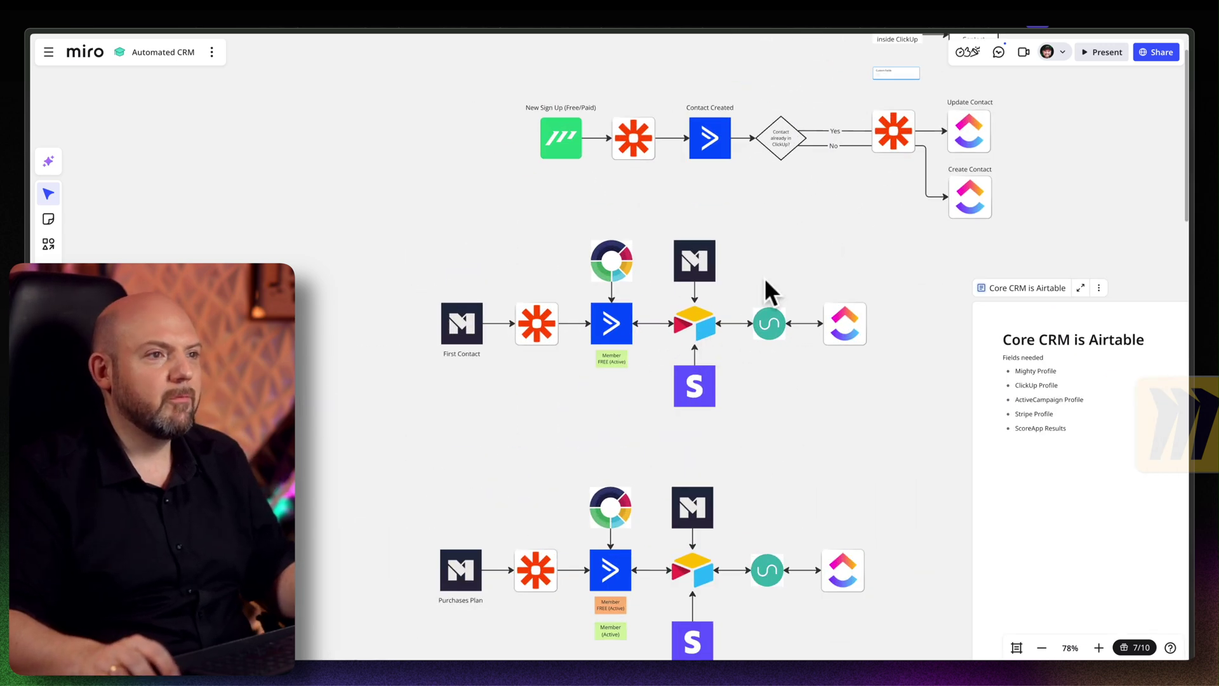
pyautogui.moveTo(710, 329); pyautogui.dragTo(675, 555)
pyautogui.scroll(3, 689, 533)
pyautogui.moveTo(718, 475); pyautogui.dragTo(783, 289)
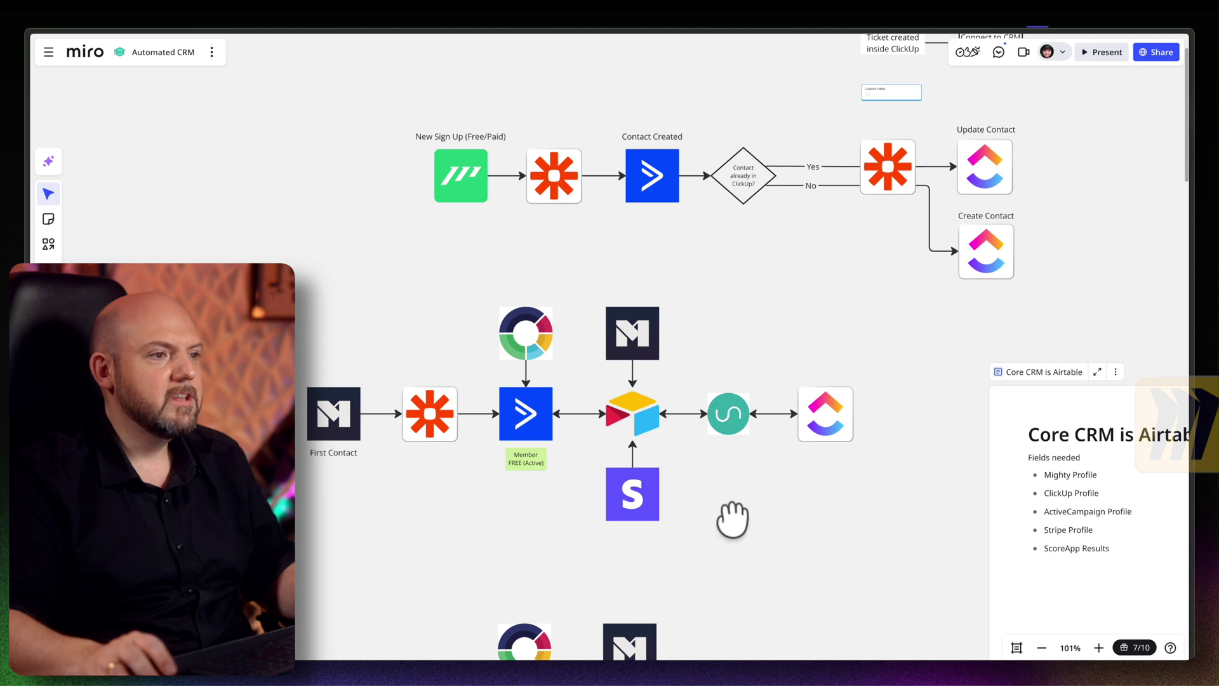
pyautogui.moveTo(734, 514); pyautogui.dragTo(768, 353)
pyautogui.moveTo(785, 526); pyautogui.dragTo(779, 216)
pyautogui.moveTo(733, 506); pyautogui.dragTo(827, 541)
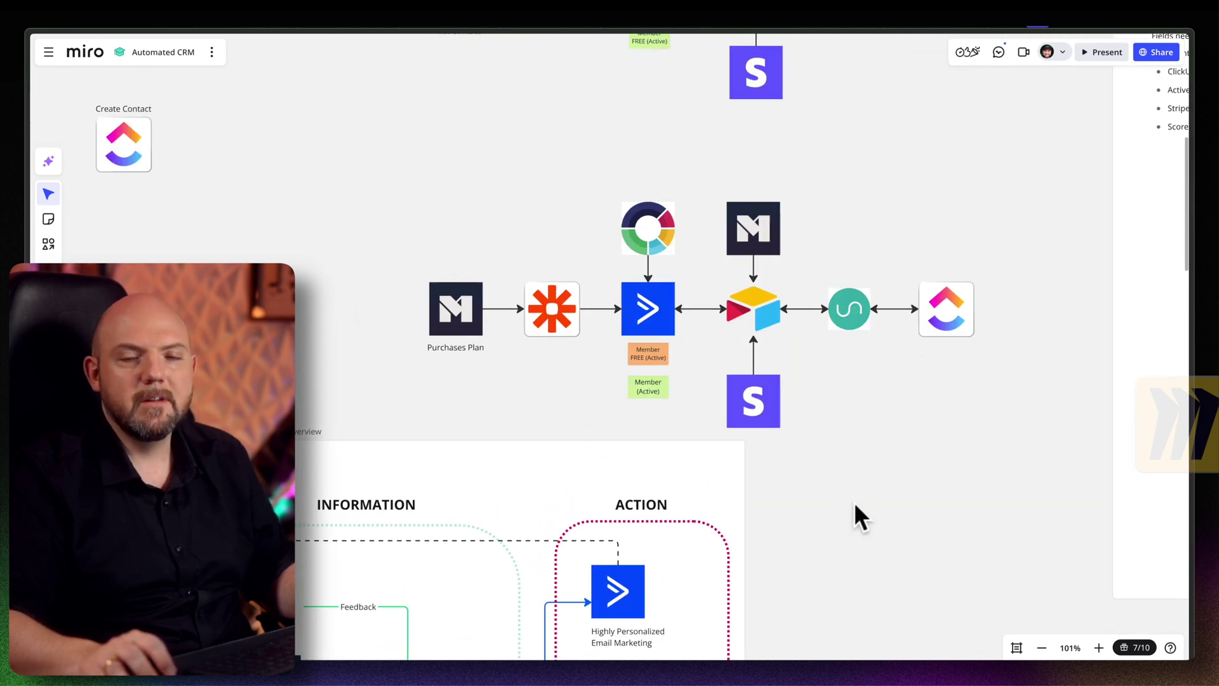
# - Inspect the Ultimate CRM setup Overview frame and the Zapier logo in the Email Marketing flow up close
pyautogui.scroll(-8, 854, 508)
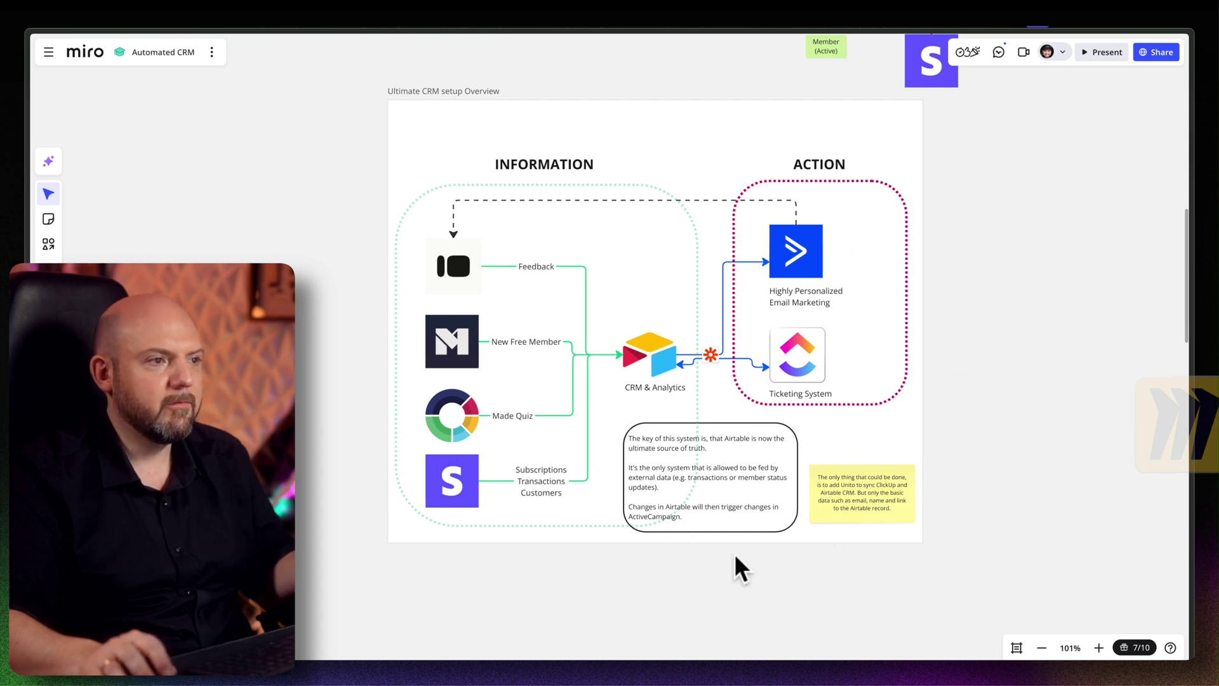
pyautogui.moveTo(571, 559); pyautogui.dragTo(902, 249)
pyautogui.moveTo(510, 522); pyautogui.dragTo(1047, 368)
pyautogui.scroll(10, 627, 298)
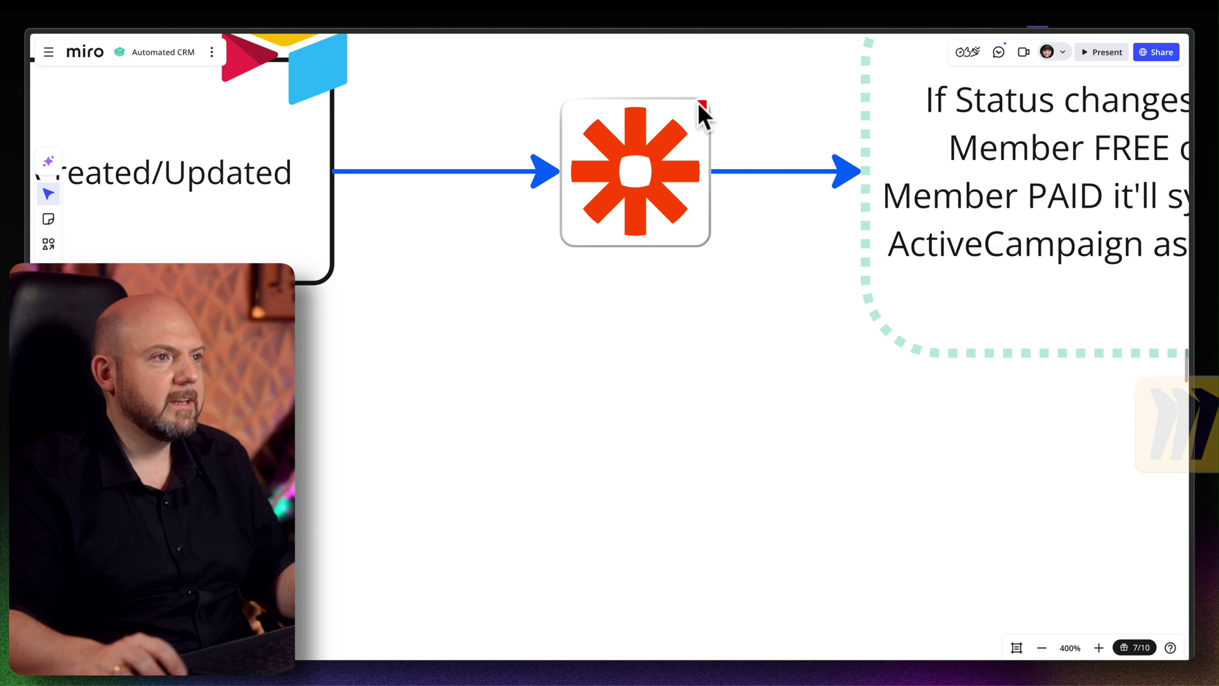
# - Open the Zap linked from the Zapier logo in the Email Marketing flow, look over its paths and return to the Miro board
pyautogui.scroll(-10, 769, 285)
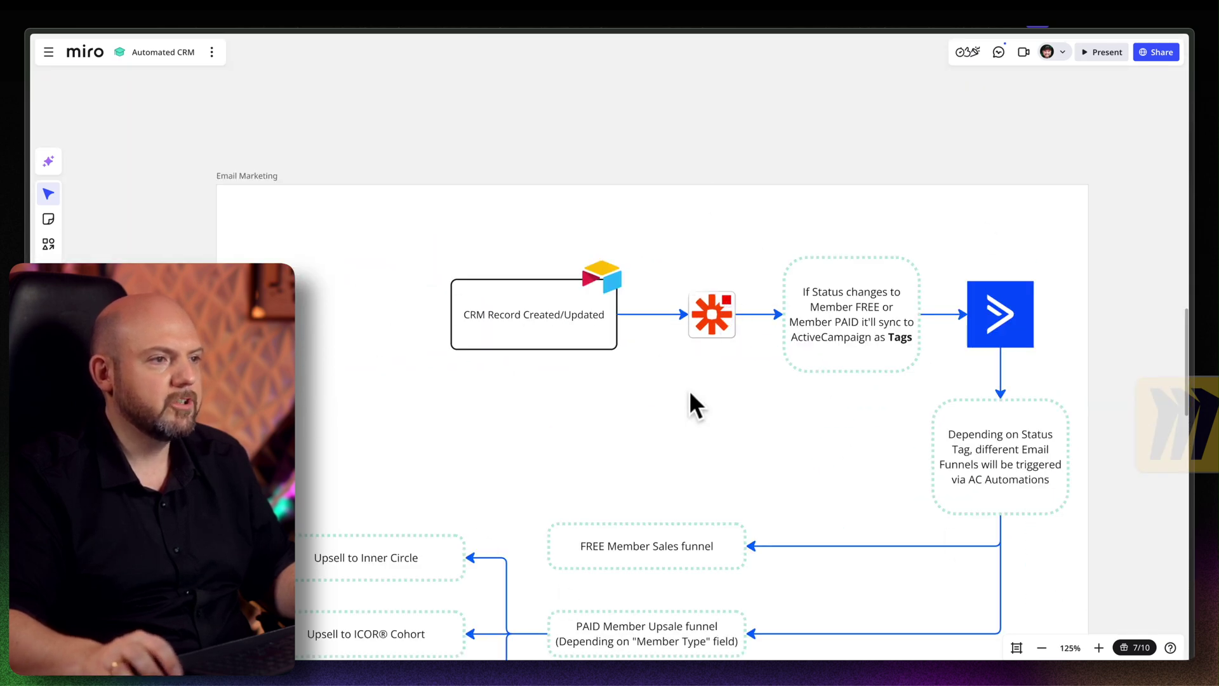
pyautogui.moveTo(604, 389); pyautogui.dragTo(501, 381)
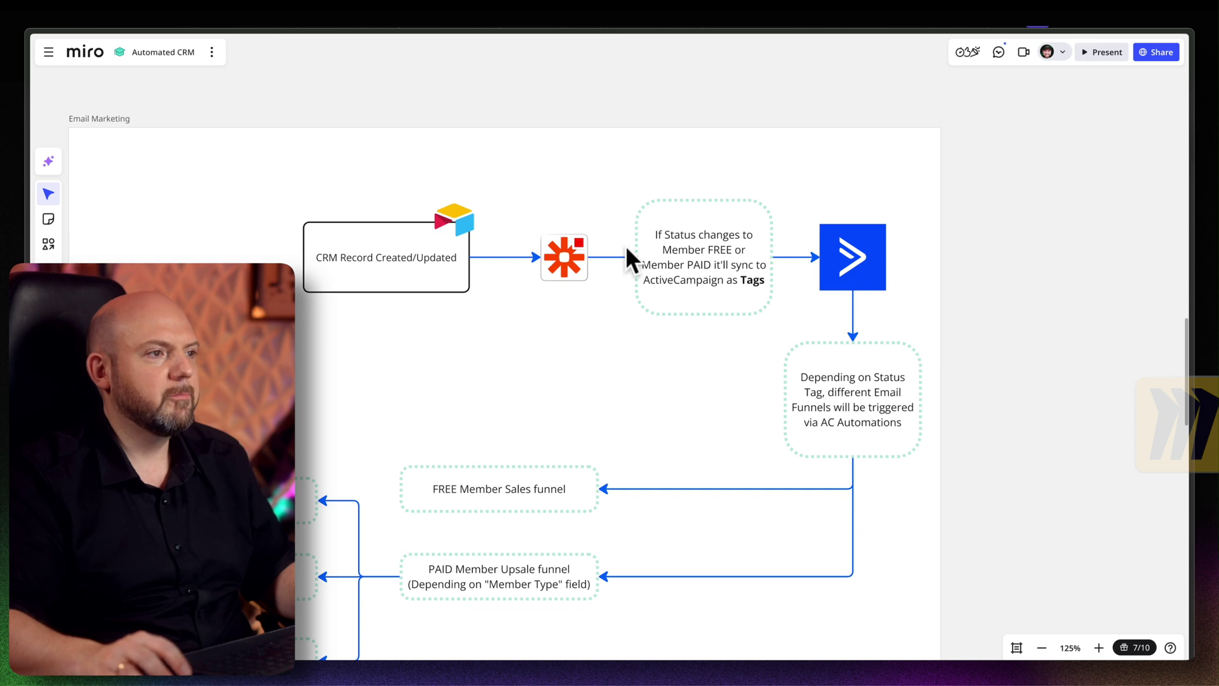
pyautogui.click(580, 273)
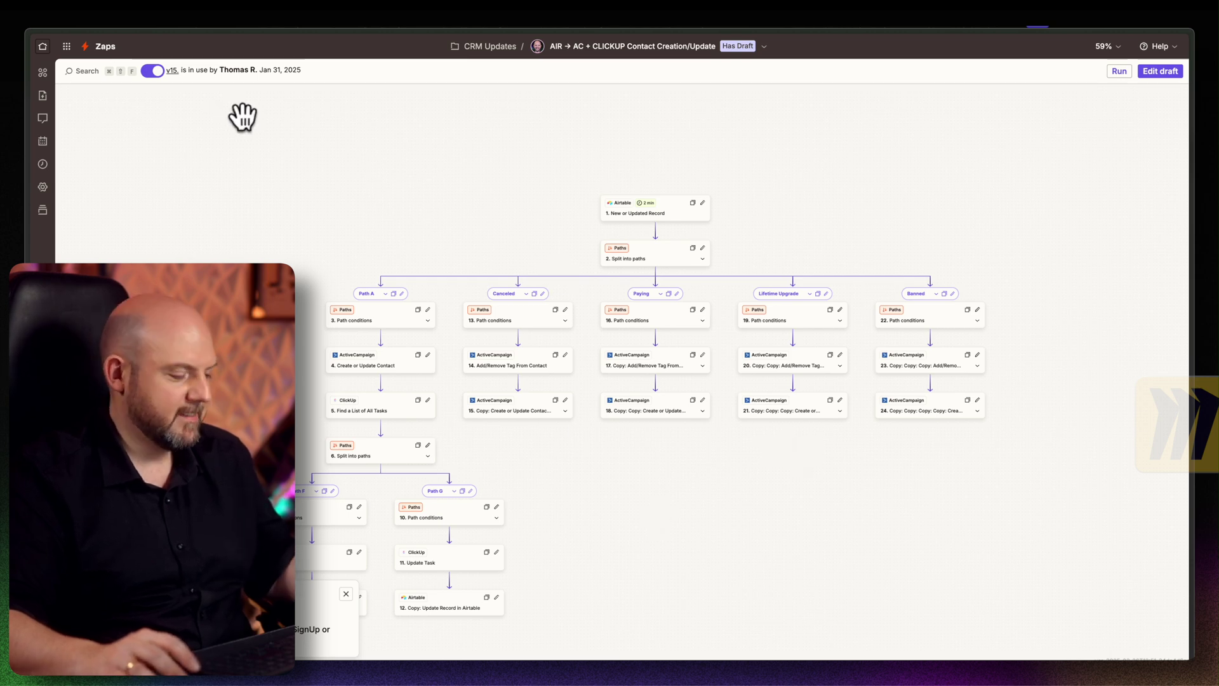
pyautogui.press('super+Tab')
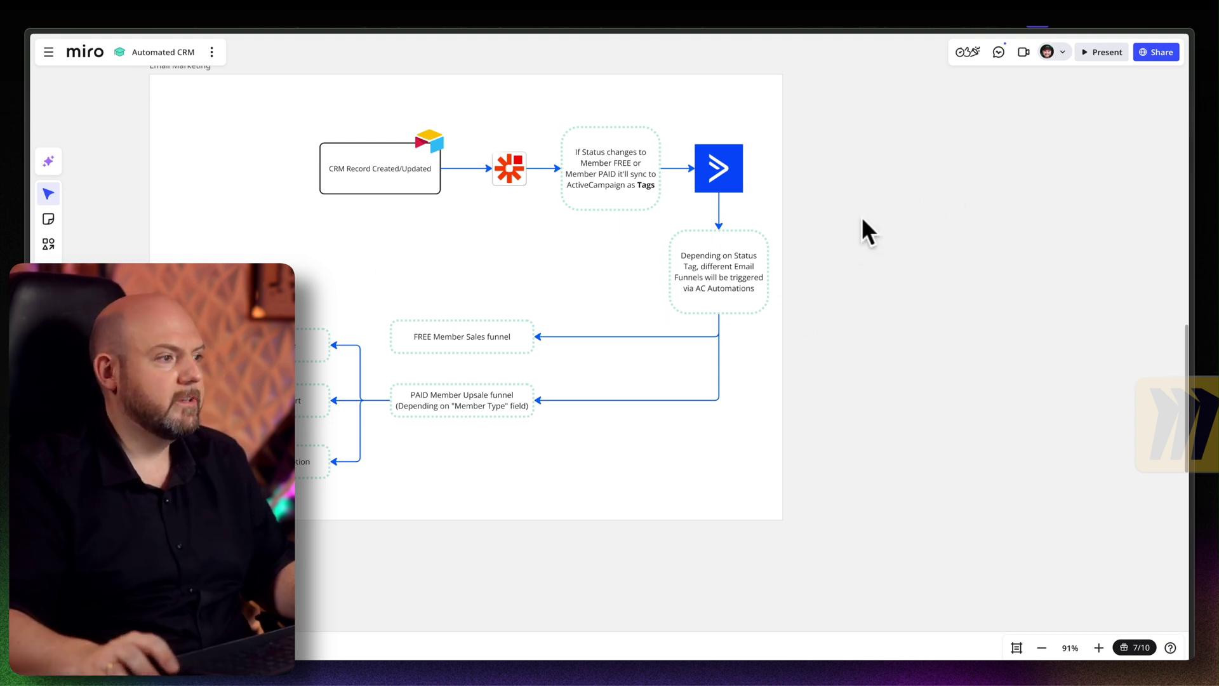
# - Look over the Email Marketing, Membership Management, Mastery Course Purchased and Ultimate CRM setup Overview frames
pyautogui.scroll(-10, 767, 304)
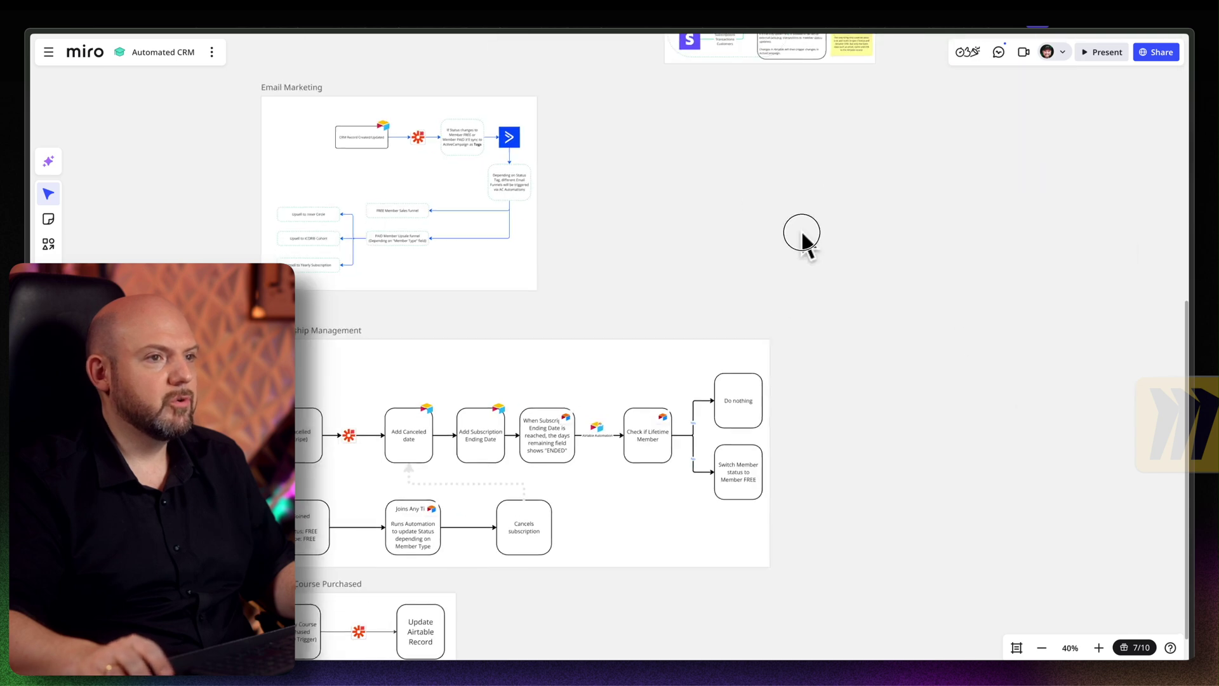
pyautogui.moveTo(612, 455); pyautogui.dragTo(673, 216)
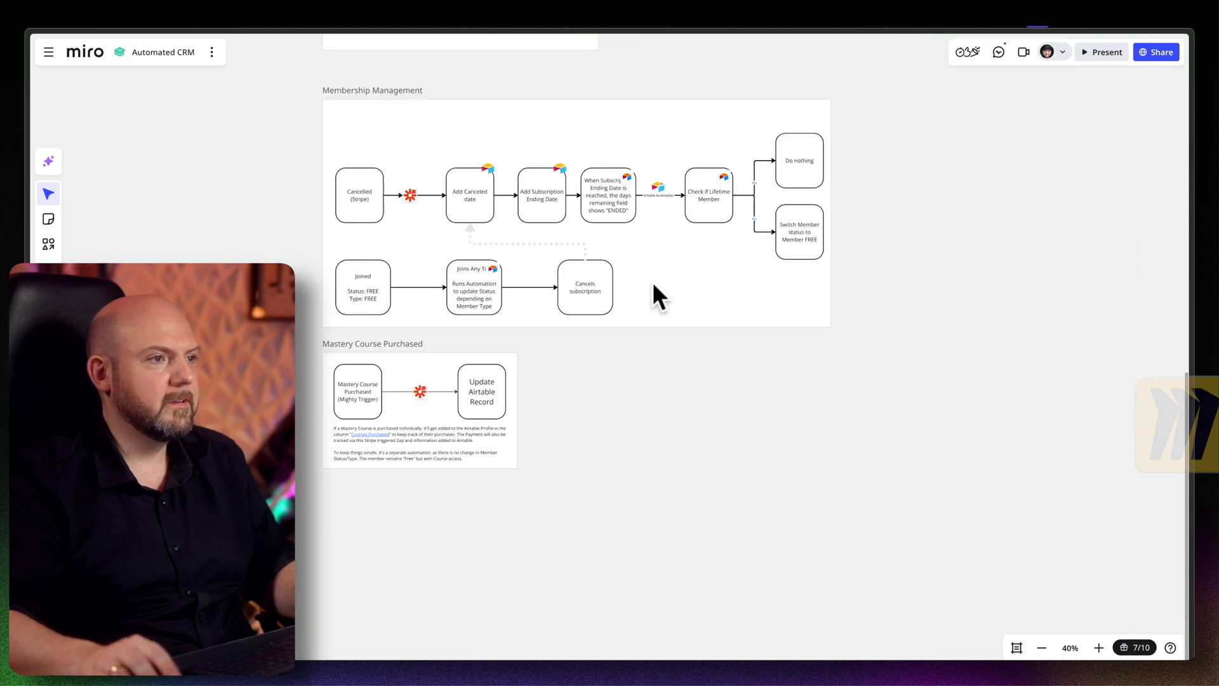
pyautogui.scroll(-3, 652, 283)
pyautogui.moveTo(749, 137); pyautogui.dragTo(588, 510)
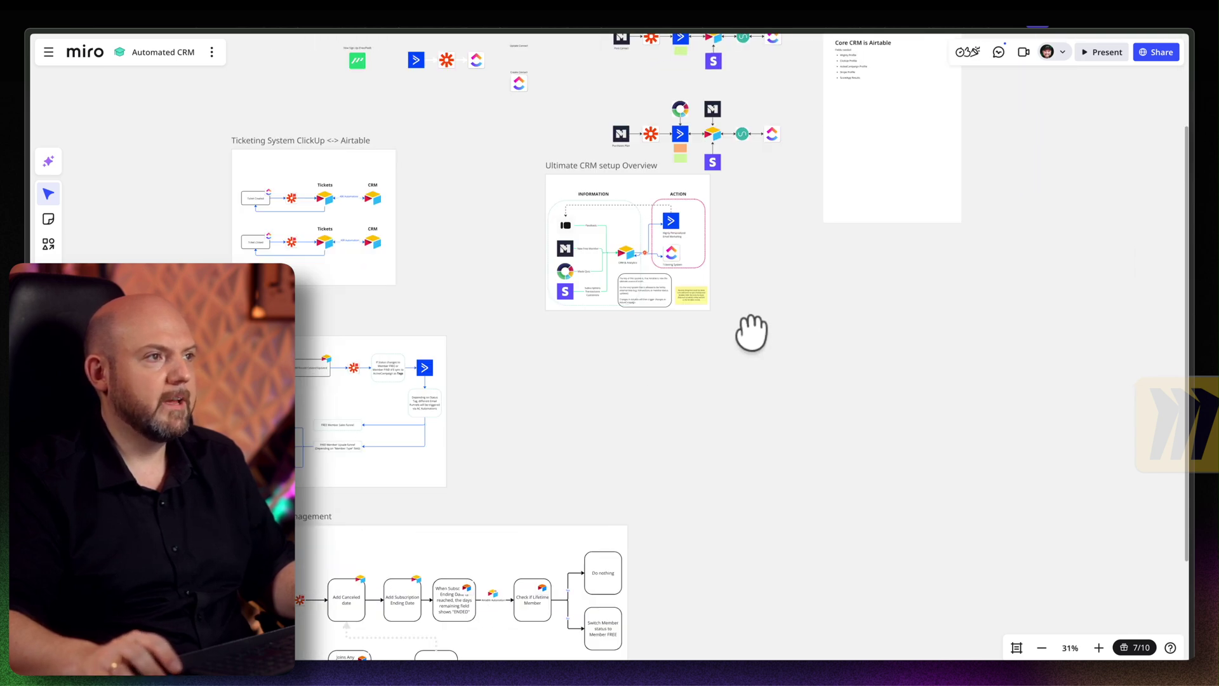
pyautogui.scroll(-3, 787, 255)
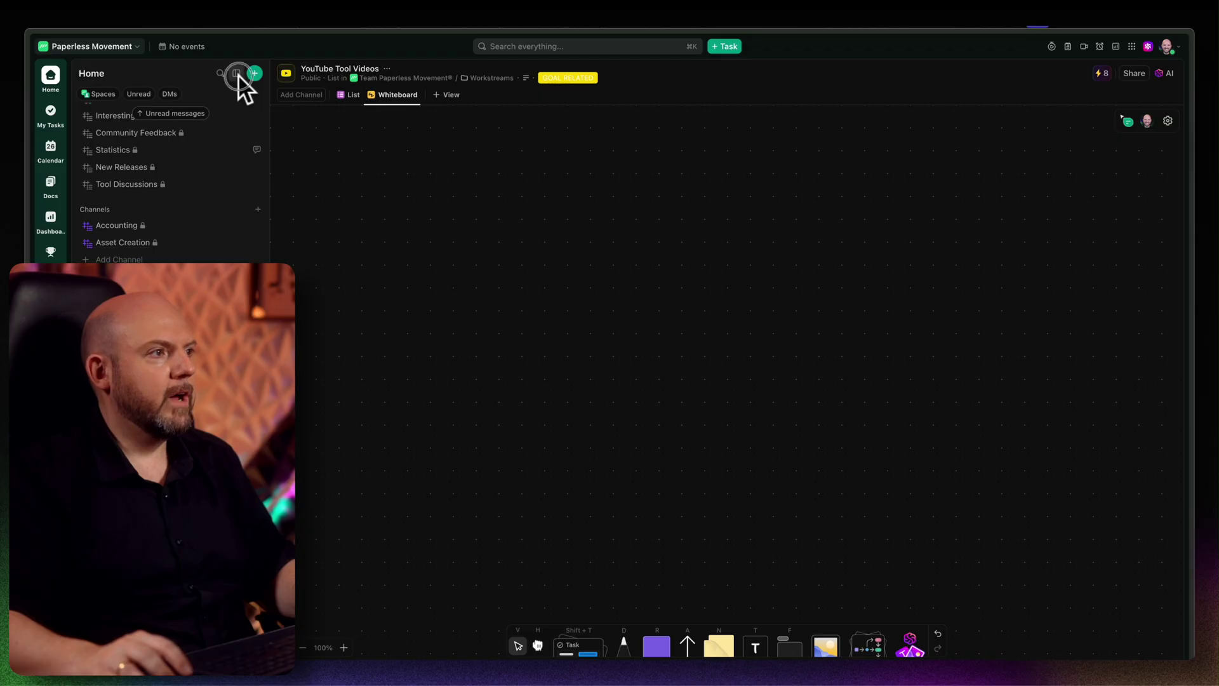
# - Collapse the sidebar beside the YouTube Tool Videos whiteboard in ClickUp
pyautogui.click(238, 74)
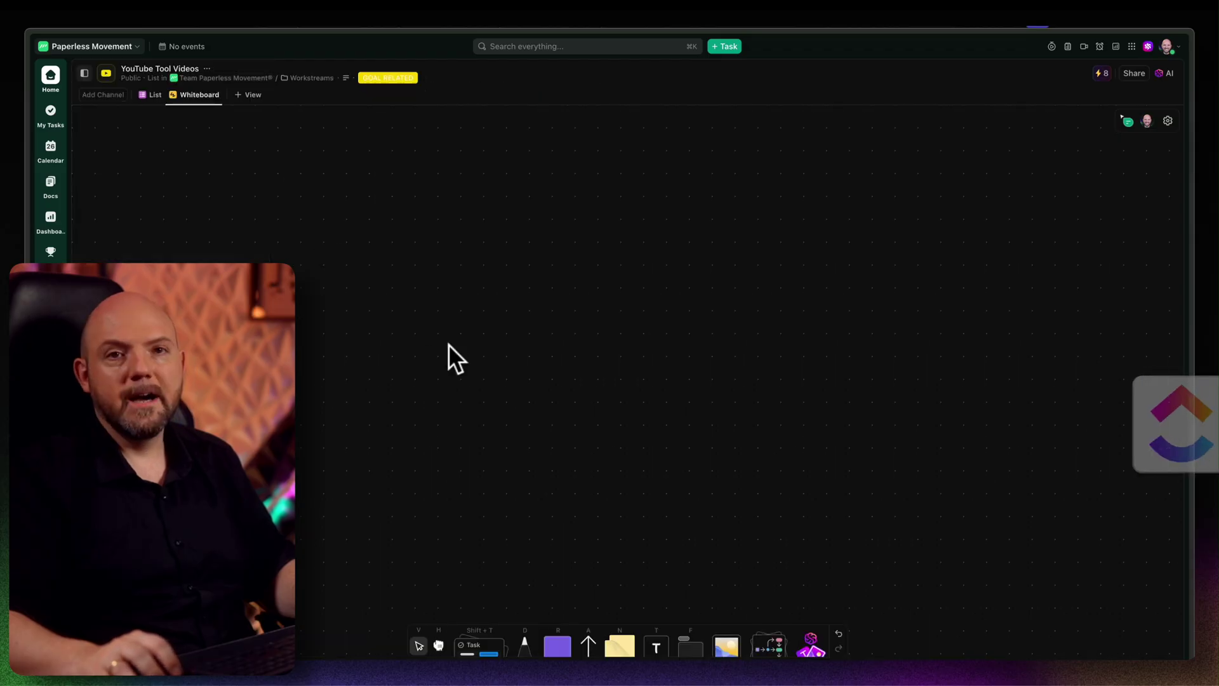
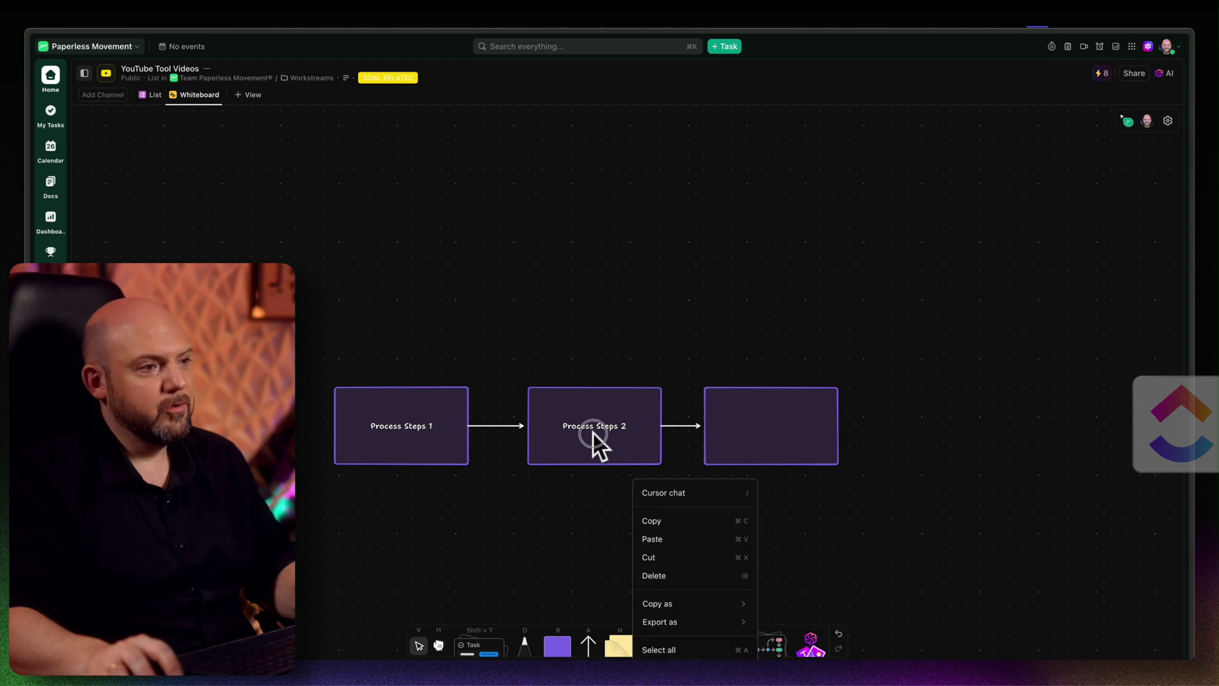
# - Examine the formatting options of the empty third box and the context menu offered on the blank canvas around the process boxes
pyautogui.doubleClick(769, 421)
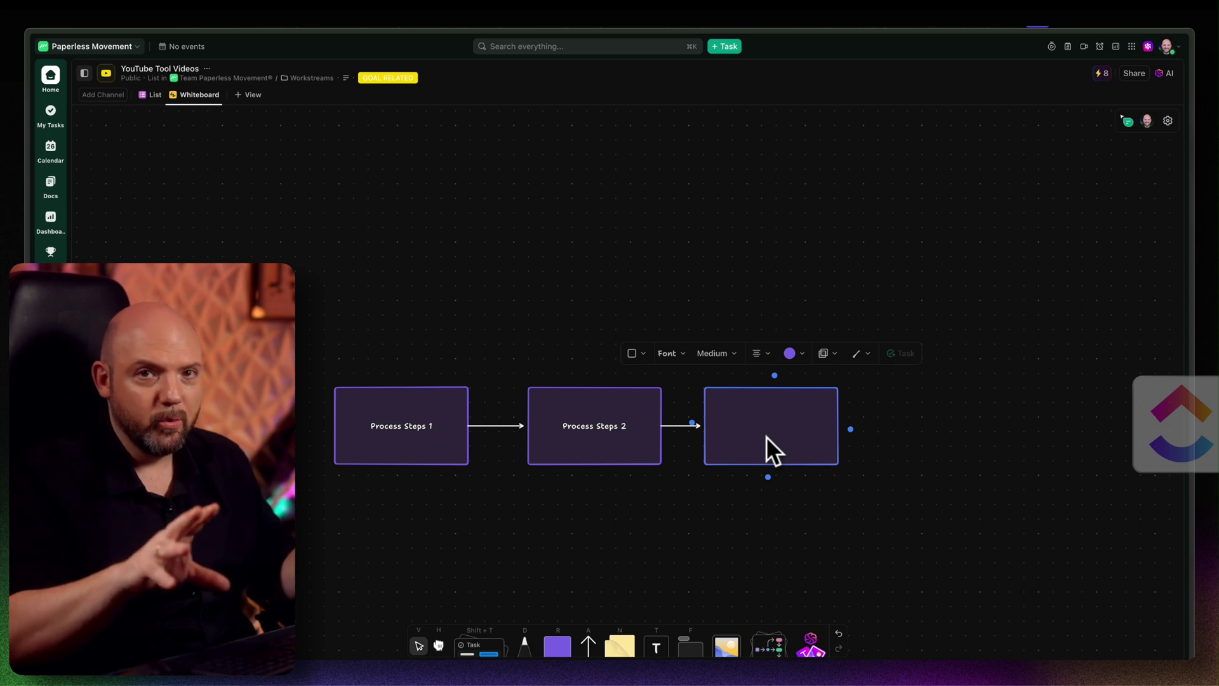
pyautogui.click(730, 525)
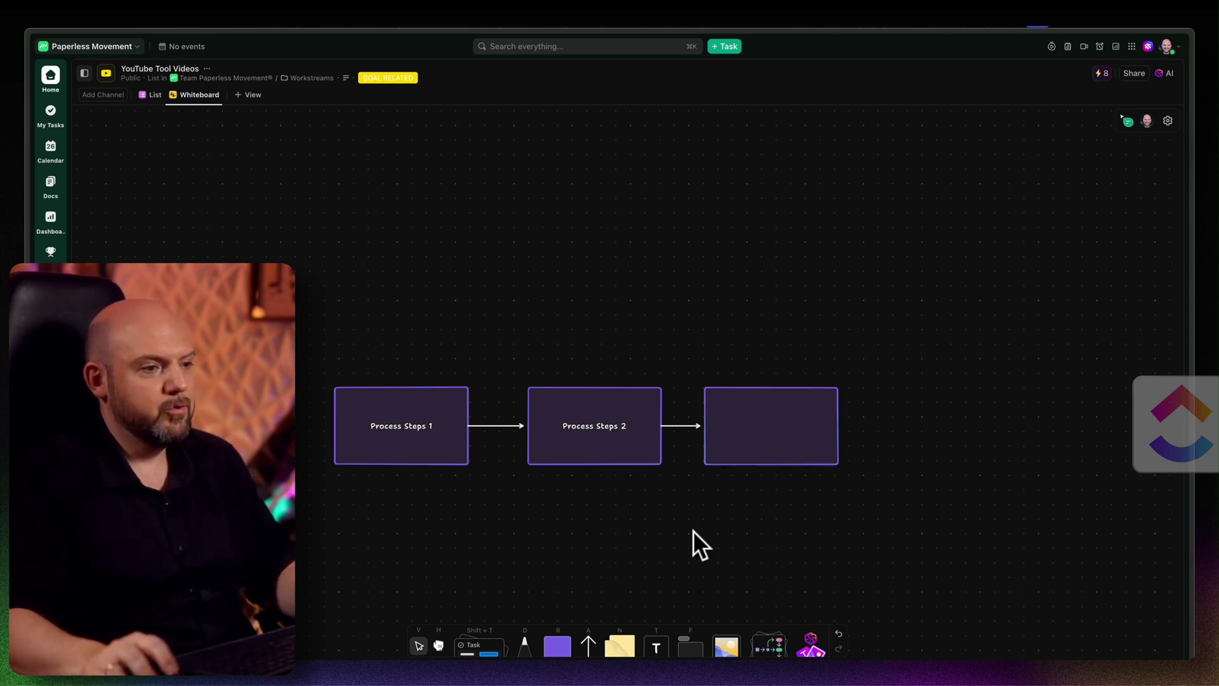
pyautogui.rightClick(732, 488)
pyautogui.click(623, 217)
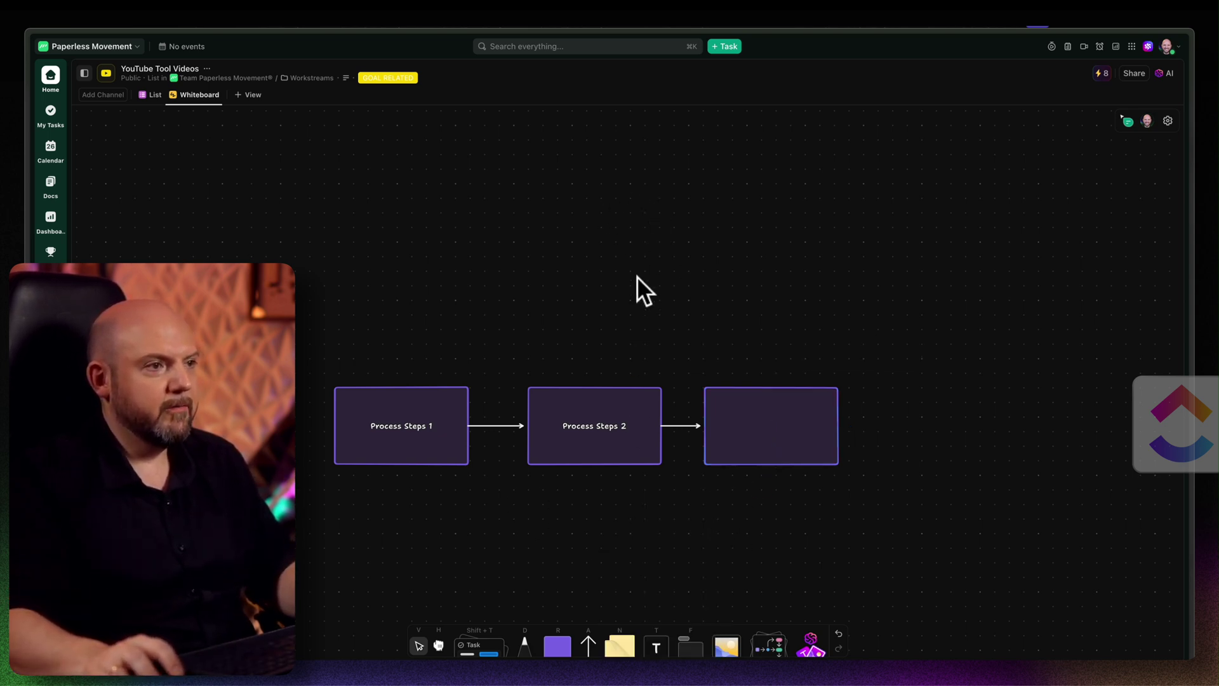
pyautogui.rightClick(638, 275)
pyautogui.click(662, 205)
pyautogui.rightClick(516, 213)
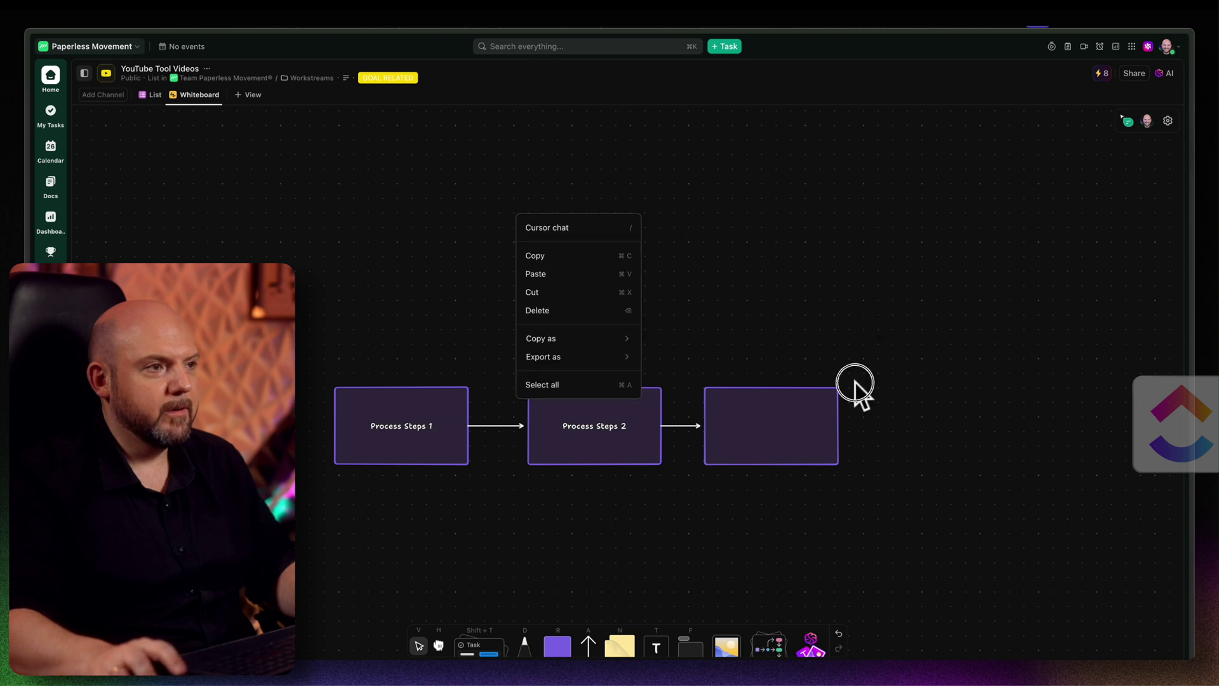
pyautogui.rightClick(853, 384)
pyautogui.click(742, 275)
pyautogui.click(887, 296)
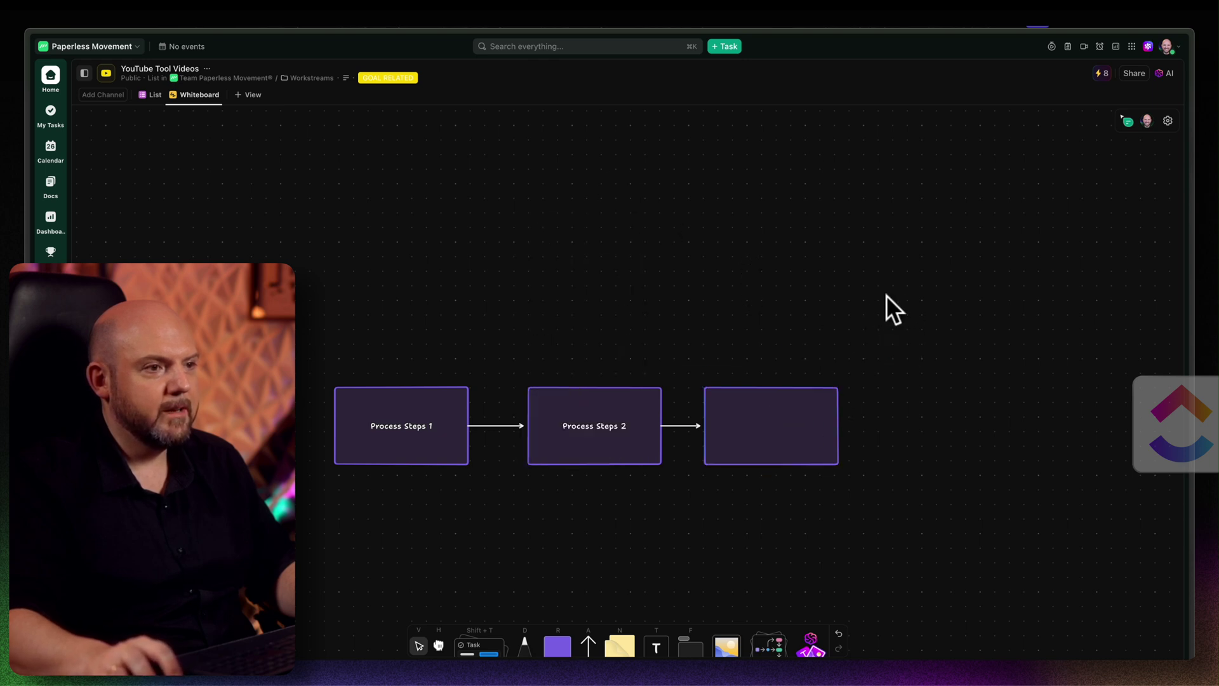
pyautogui.rightClick(793, 239)
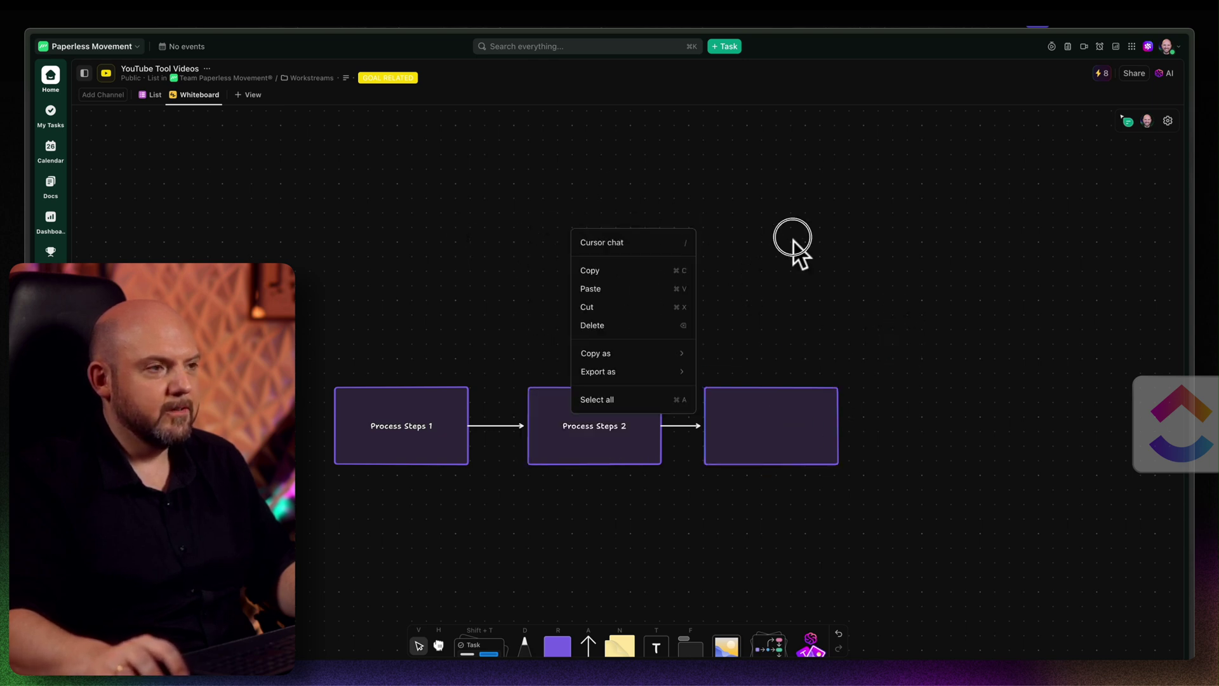
pyautogui.click(661, 185)
pyautogui.moveTo(711, 349); pyautogui.dragTo(558, 433)
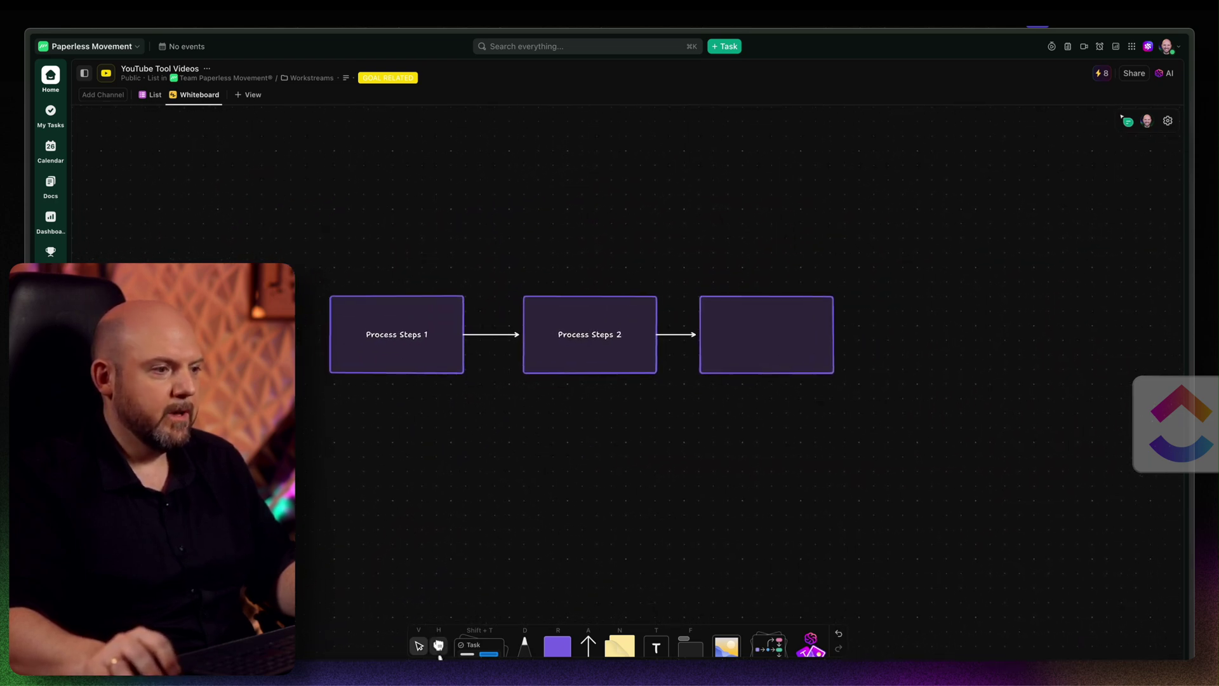
# - Add the five recent video tasks, including "Channel Trailer - Why three tools?" and "Heptabase vs Miro vs ClickUp", as cards below the process boxes
pyautogui.click(478, 650)
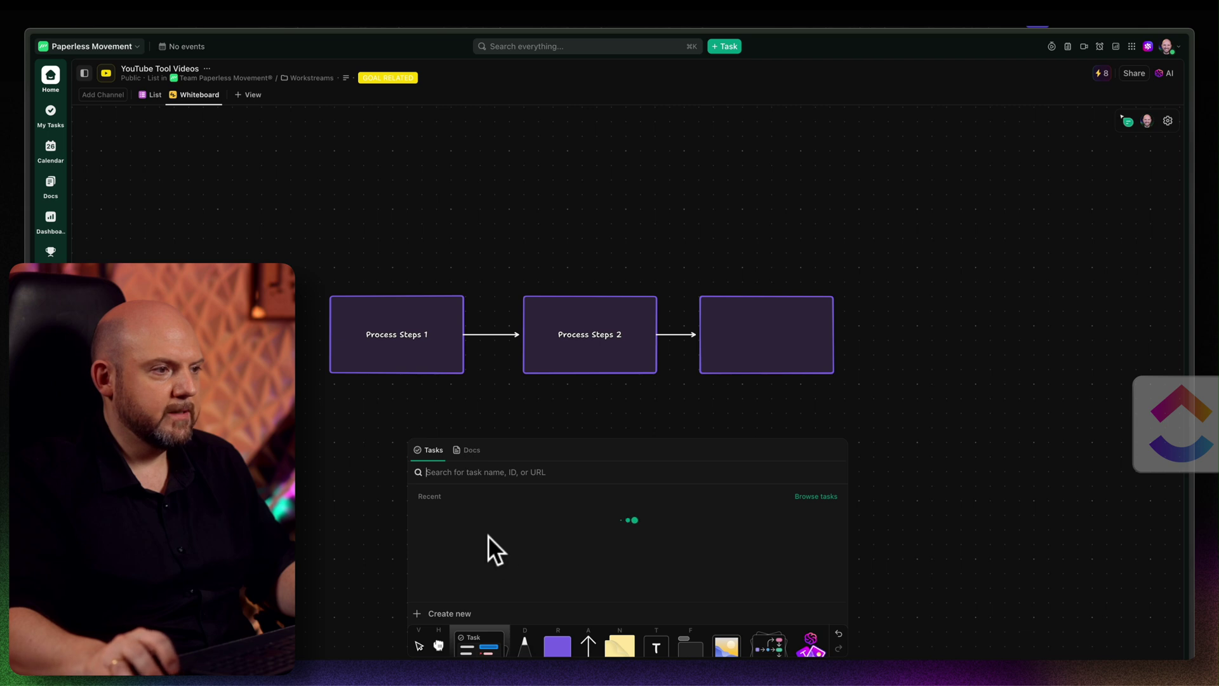
pyautogui.moveTo(492, 516); pyautogui.dragTo(1023, 388)
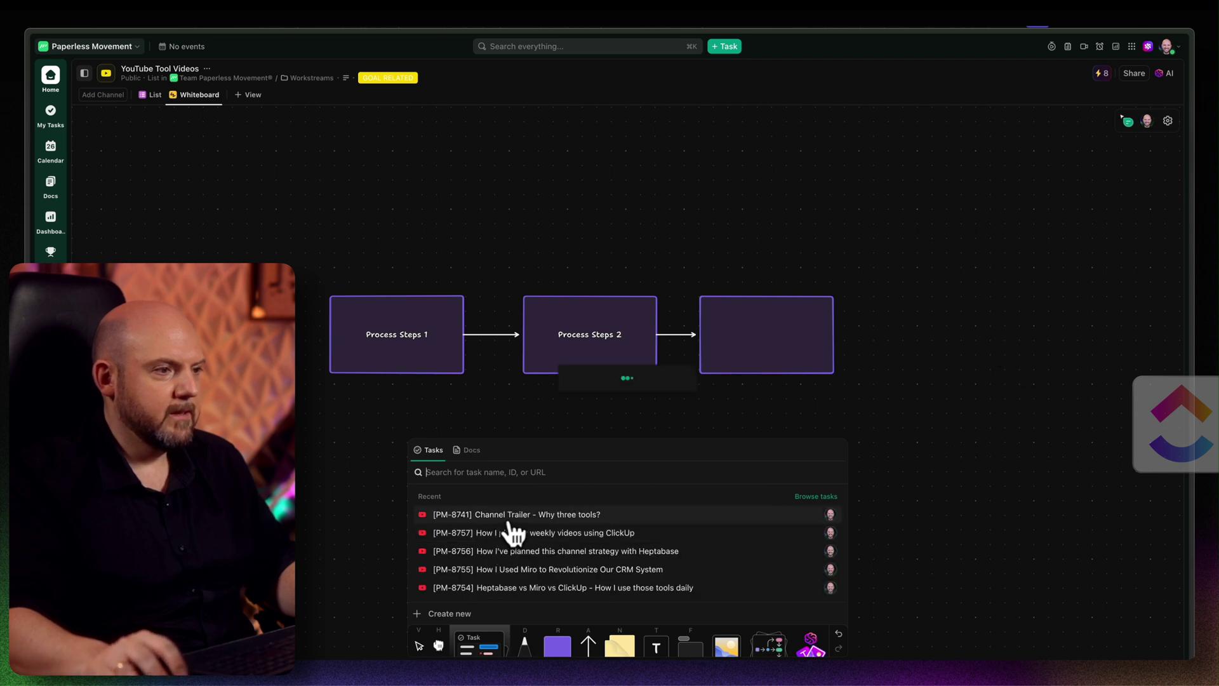
pyautogui.click(548, 588)
pyautogui.click(929, 405)
pyautogui.click(611, 383)
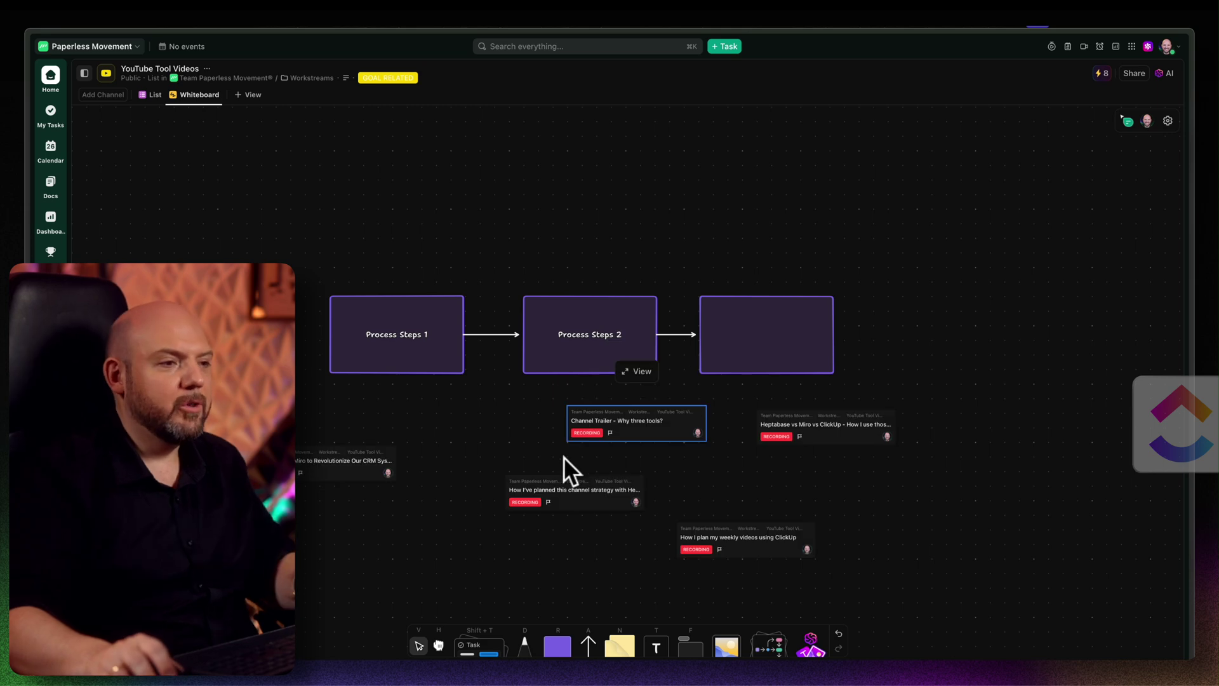
# - Move the "How I've planned this channel strategy with Heptabase" card beside the Miro CRM task card and draw an arrow from the Miro card to it
pyautogui.scroll(5, 445, 466)
pyautogui.moveTo(369, 435); pyautogui.dragTo(368, 432)
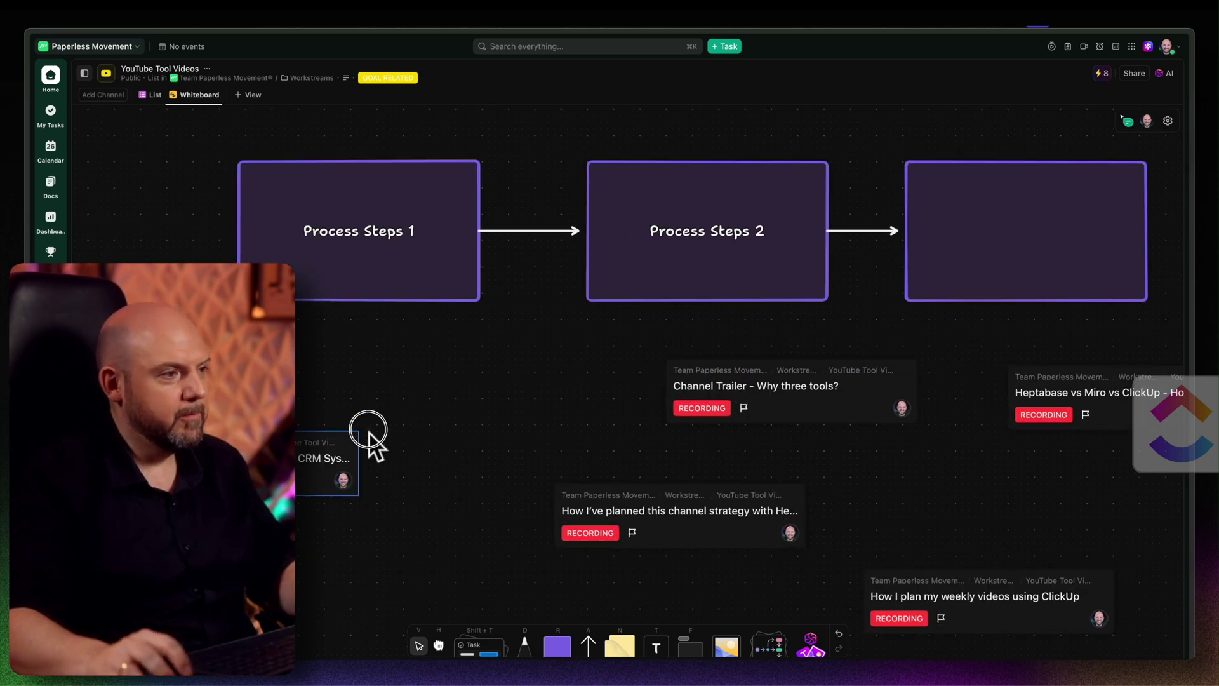
pyautogui.moveTo(680, 527); pyautogui.dragTo(553, 498)
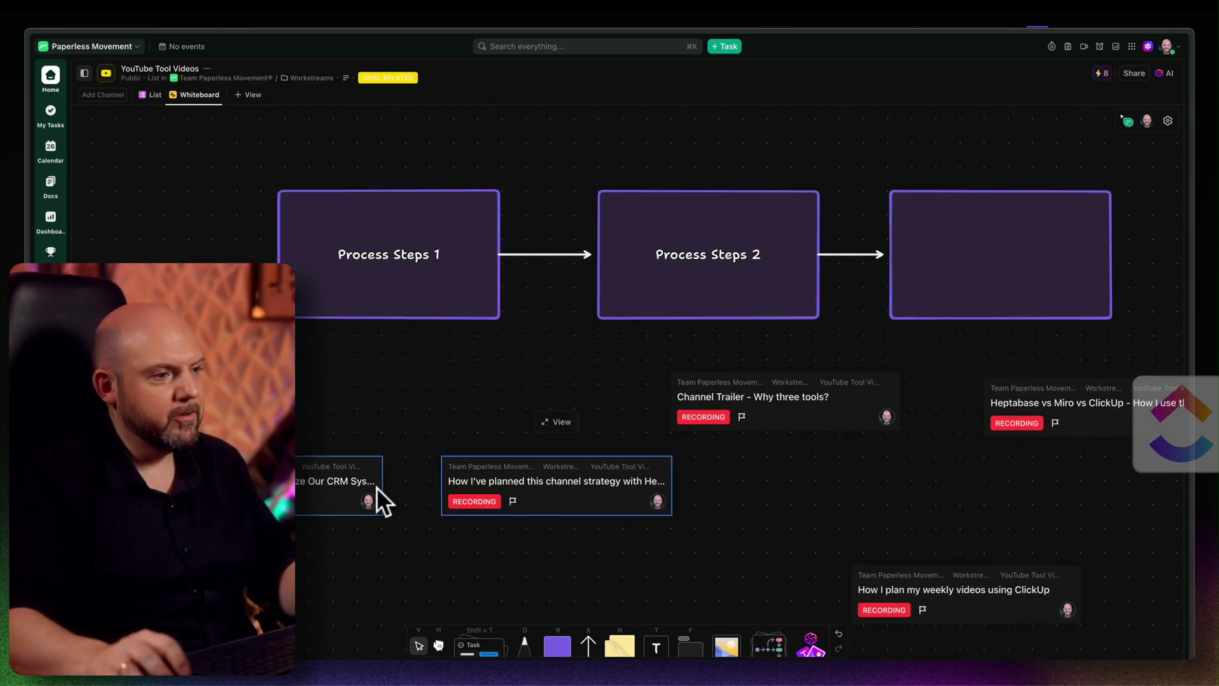
pyautogui.click(588, 644)
pyautogui.click(539, 482)
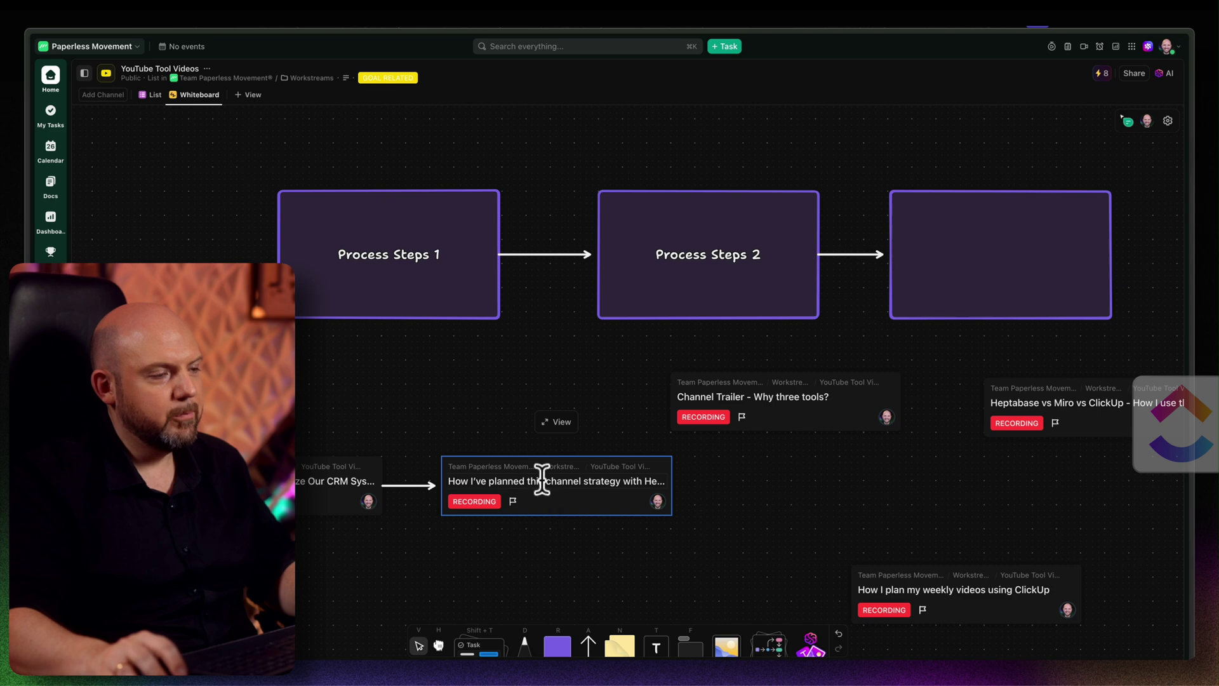
# - Open the "How I've planned this channel strategy with Heptabase" task, check its links and relationship options, and close it
pyautogui.click(559, 422)
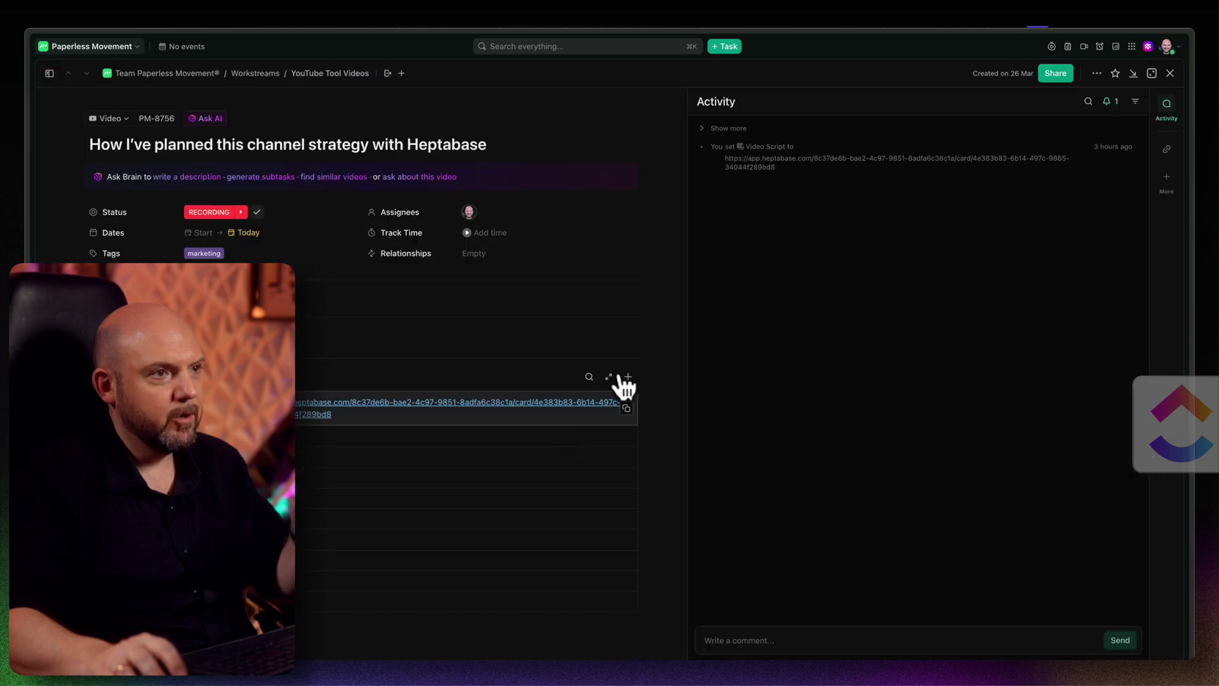
pyautogui.click(1167, 175)
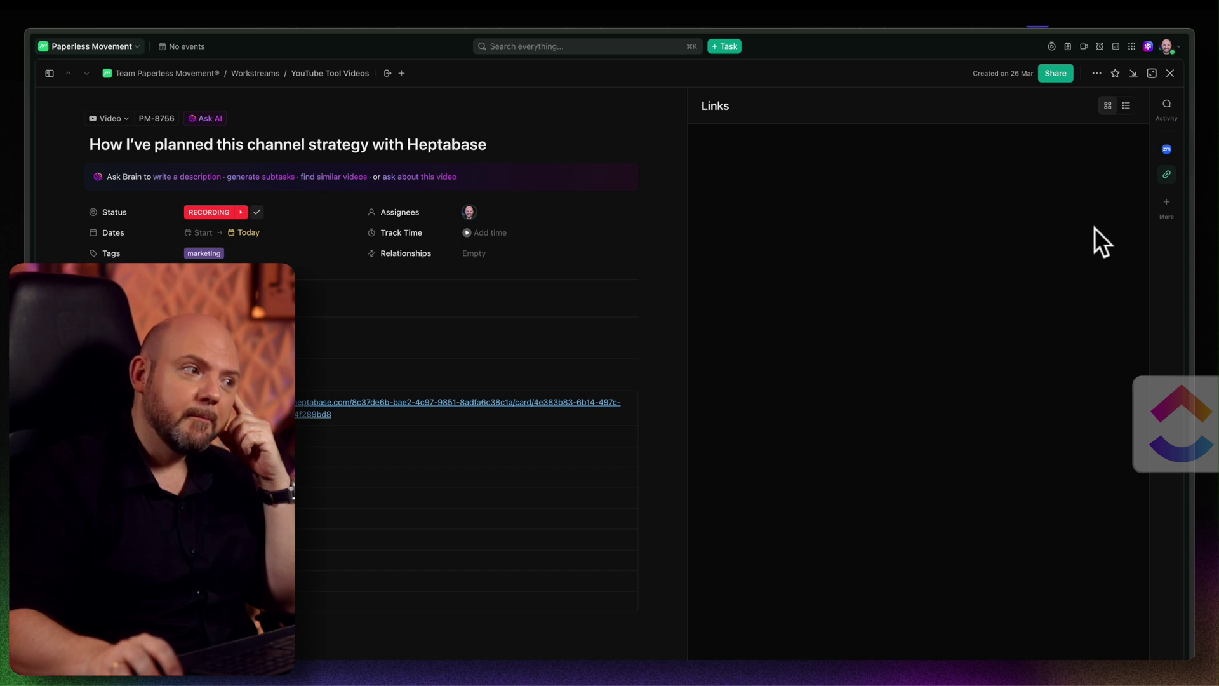
pyautogui.click(1167, 203)
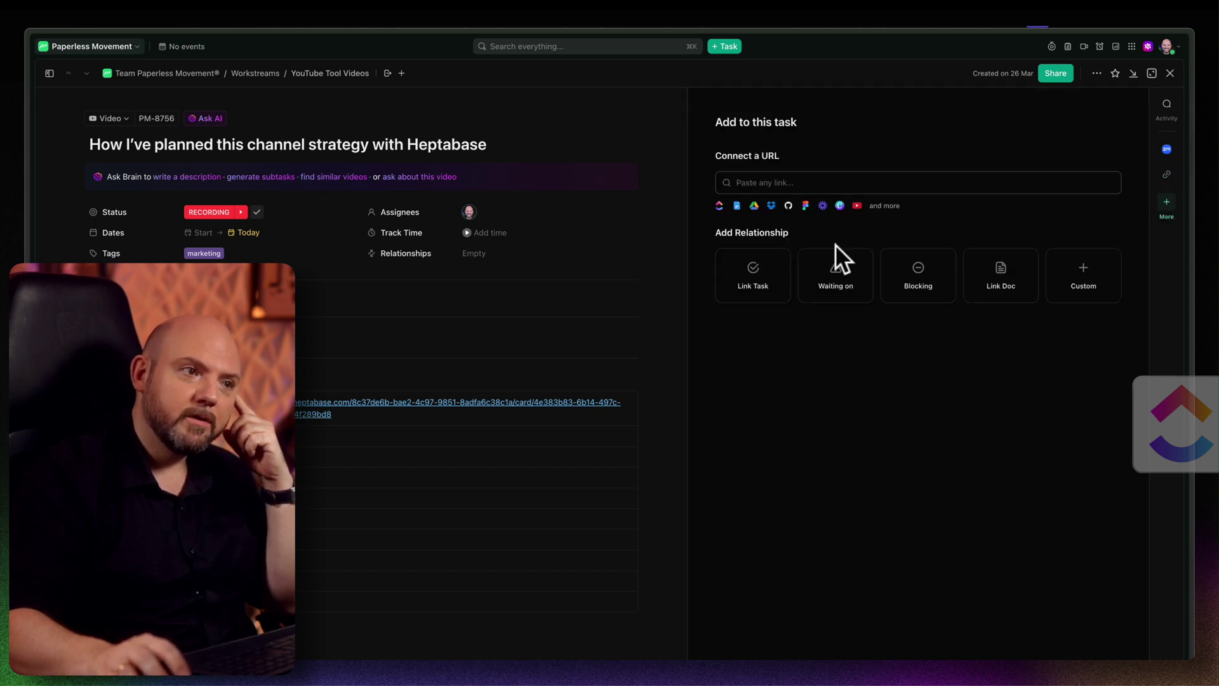
pyautogui.click(1170, 73)
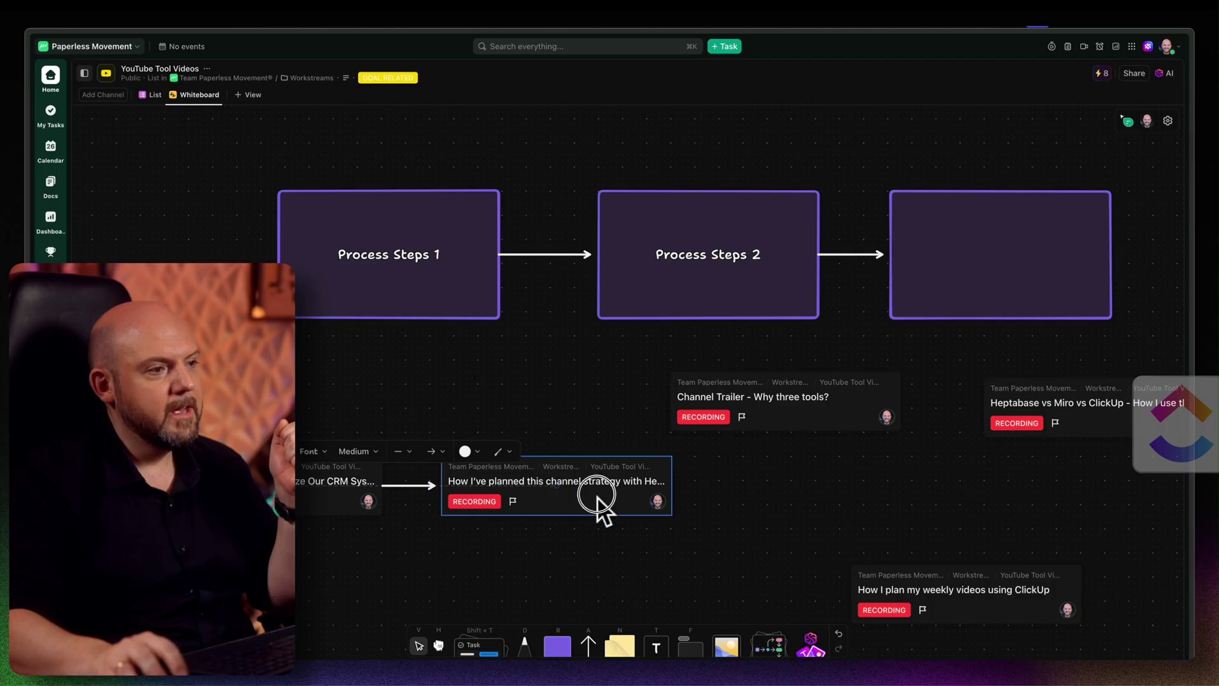
# - Inspect the arrow between the two task cards, its styling options and its attachment to the Heptabase strategy card
pyautogui.moveTo(597, 495); pyautogui.dragTo(468, 478)
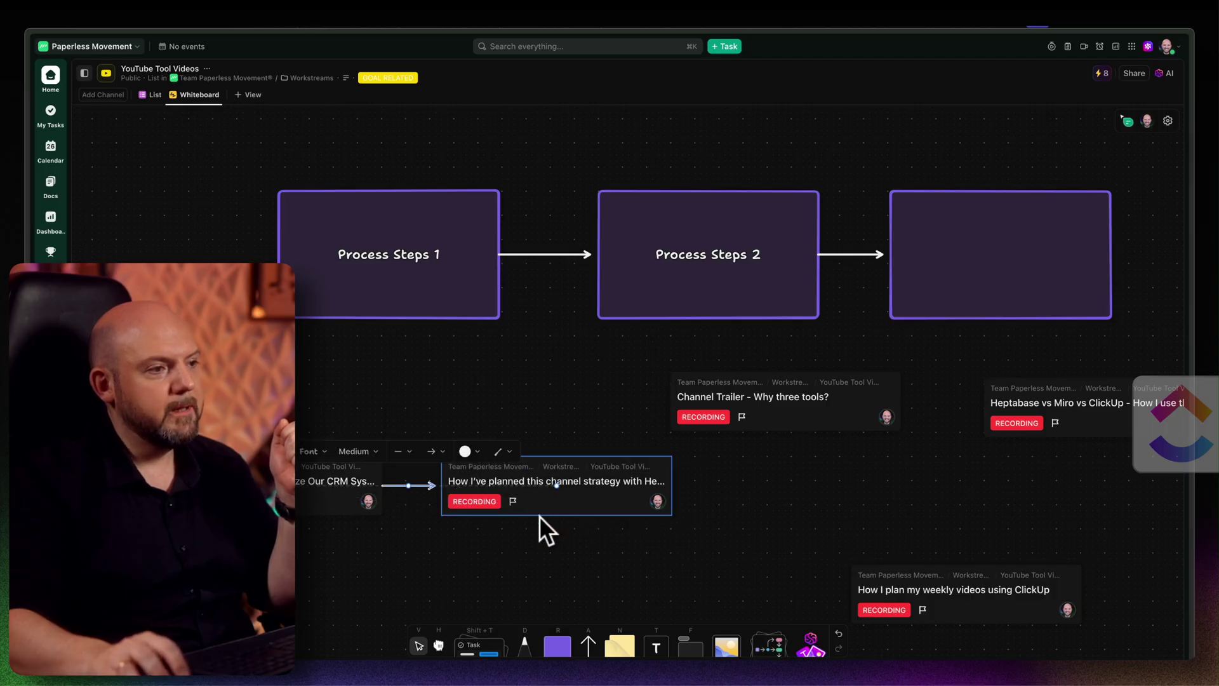
pyautogui.click(562, 517)
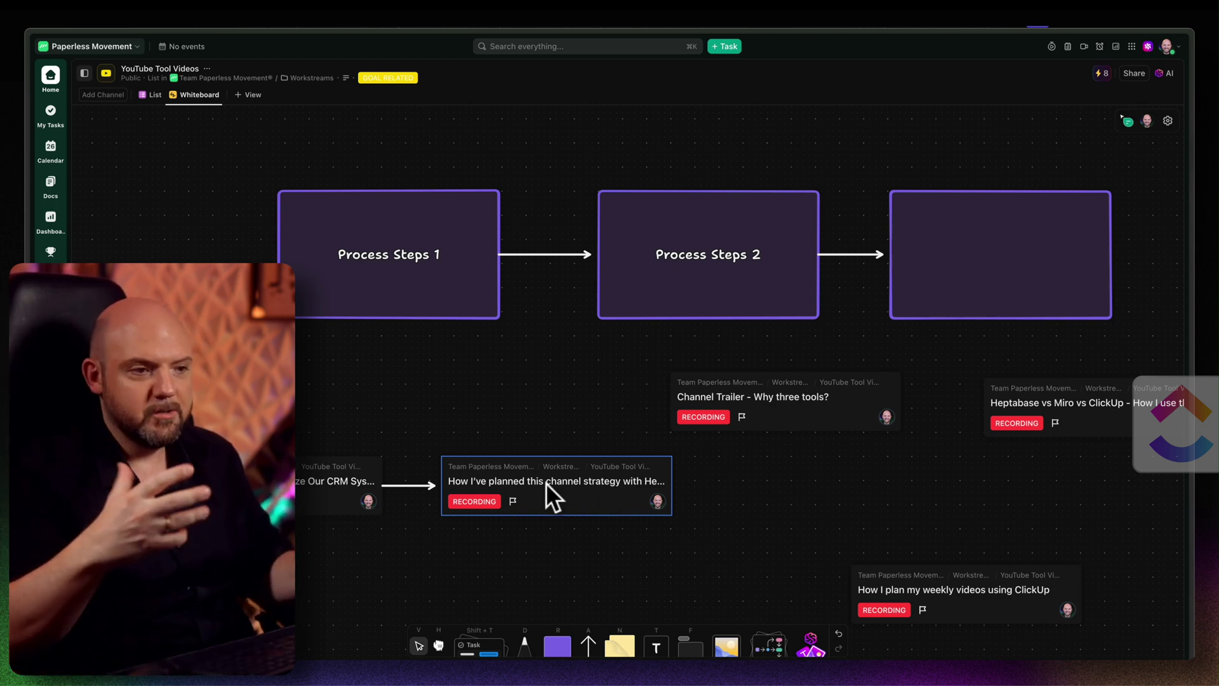
pyautogui.click(412, 486)
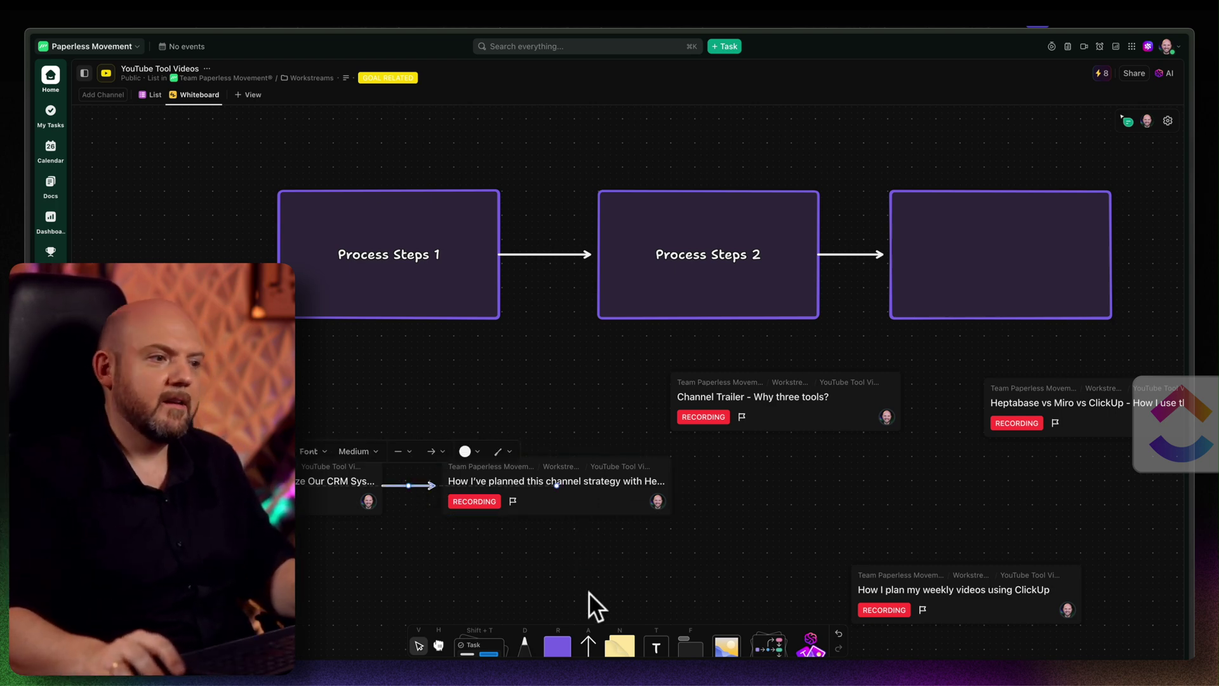
pyautogui.moveTo(553, 487); pyautogui.dragTo(600, 489)
# - Draw two white freehand strokes, a loop below the Heptabase strategy card and a curve around the "How I plan my weekly videos using ClickUp" card
pyautogui.scroll(-5, 582, 552)
pyautogui.hscroll(5, 582, 553)
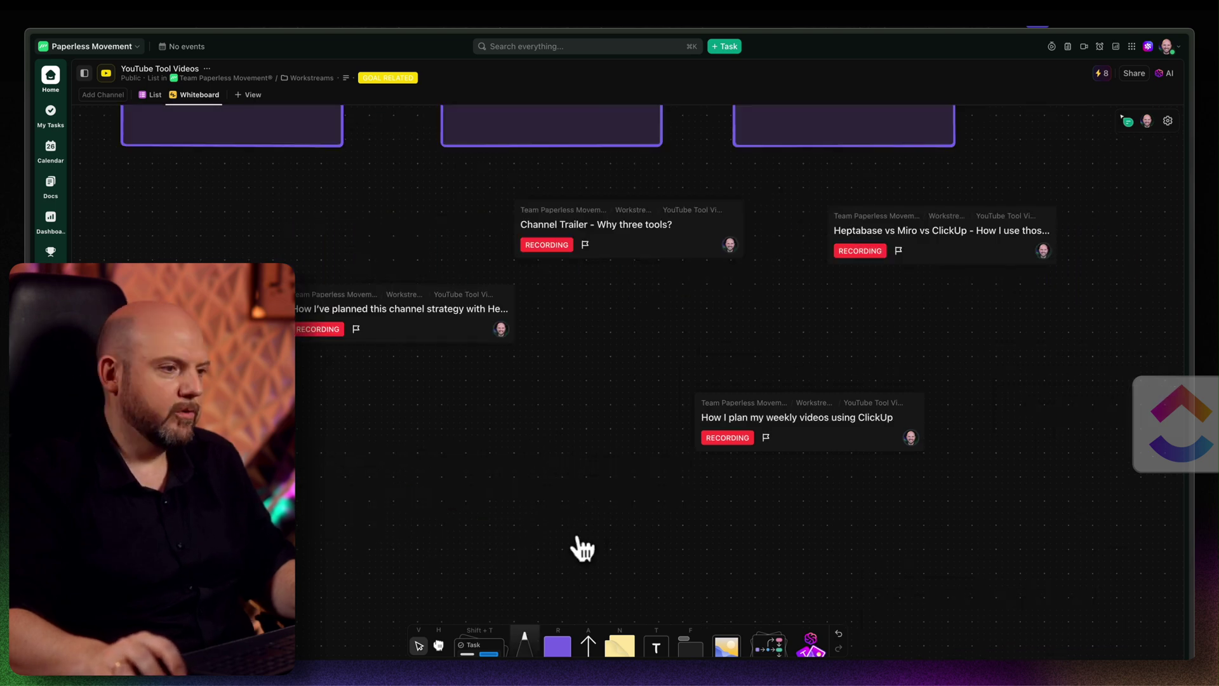
pyautogui.press('d')
pyautogui.moveTo(535, 416); pyautogui.dragTo(593, 508)
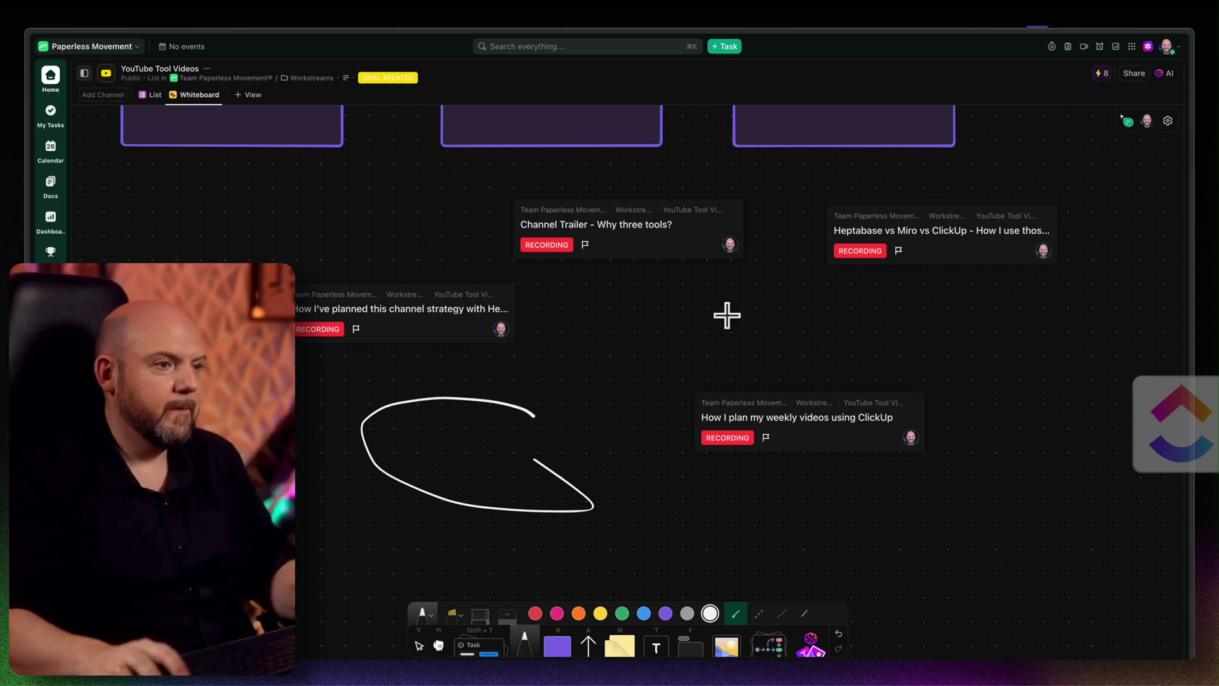
pyautogui.moveTo(738, 520); pyautogui.dragTo(965, 416)
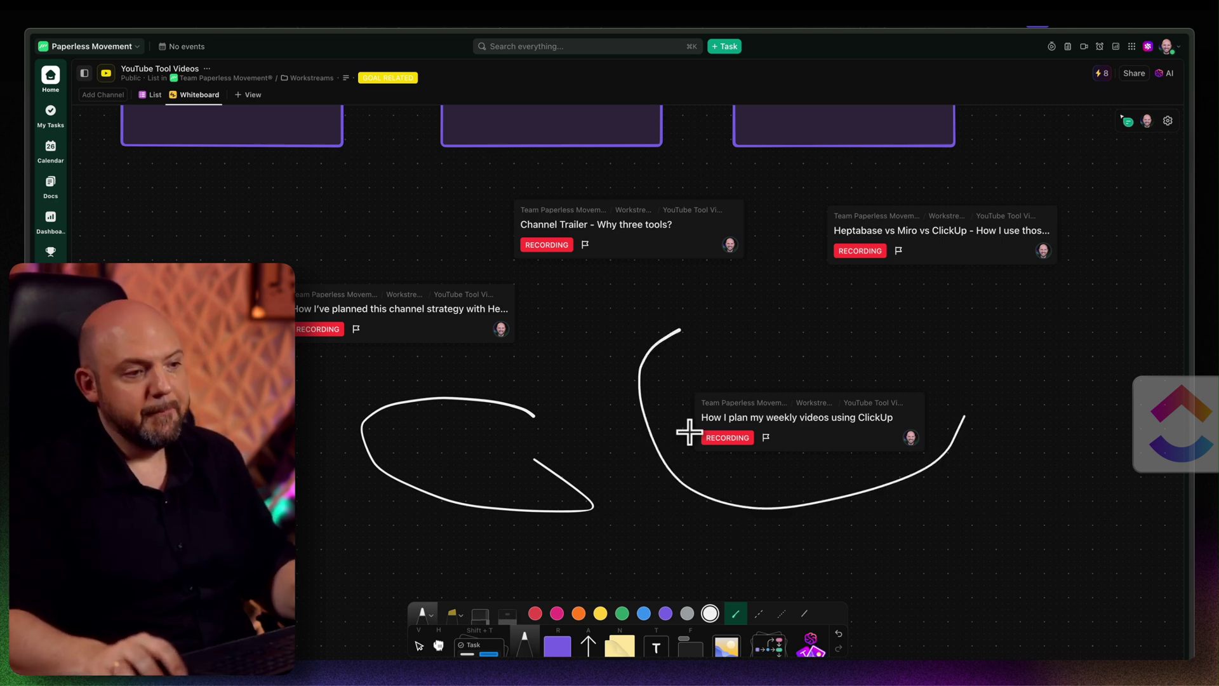
# - Look over the whiteboard templates in the Template Center and close it without choosing one
pyautogui.click(772, 643)
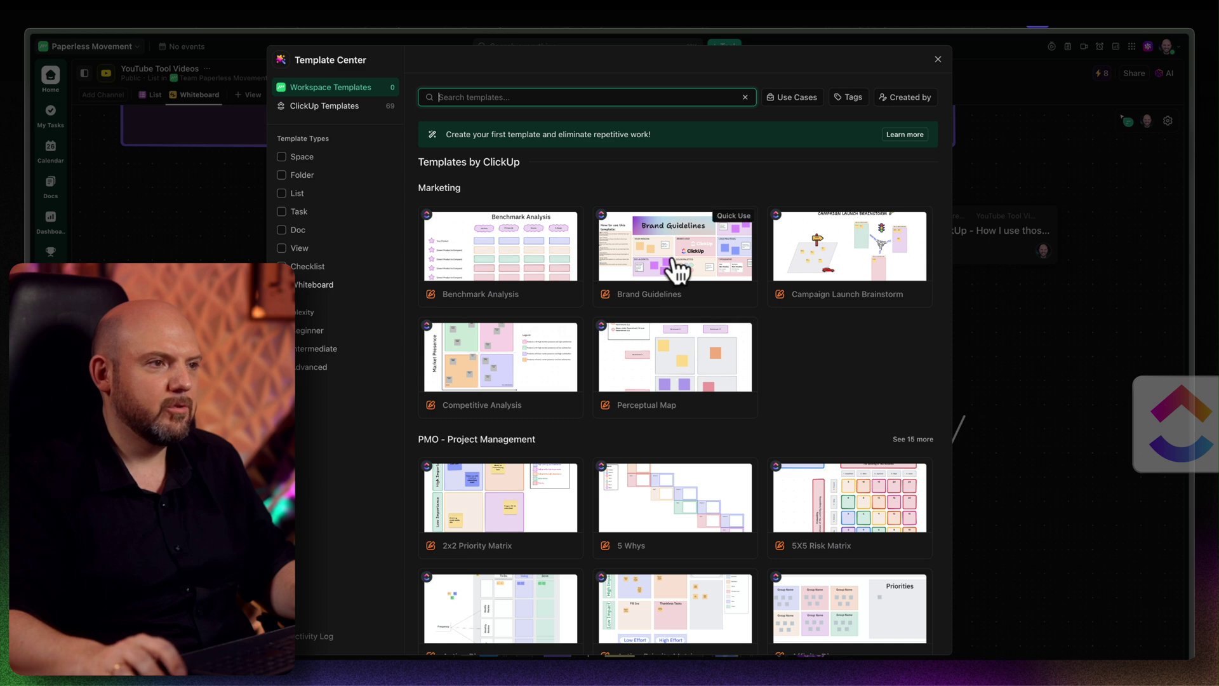
pyautogui.click(938, 59)
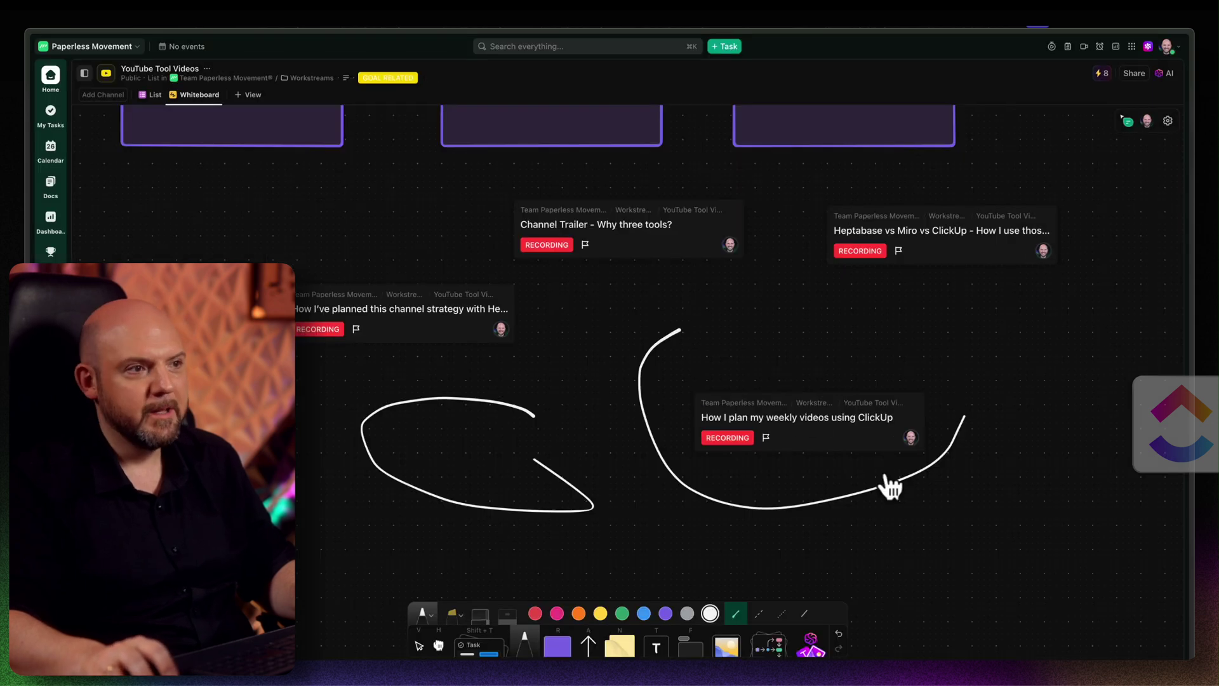
# - Try the laser pointer and erase the two white freehand strokes around the task cards
pyautogui.click(481, 617)
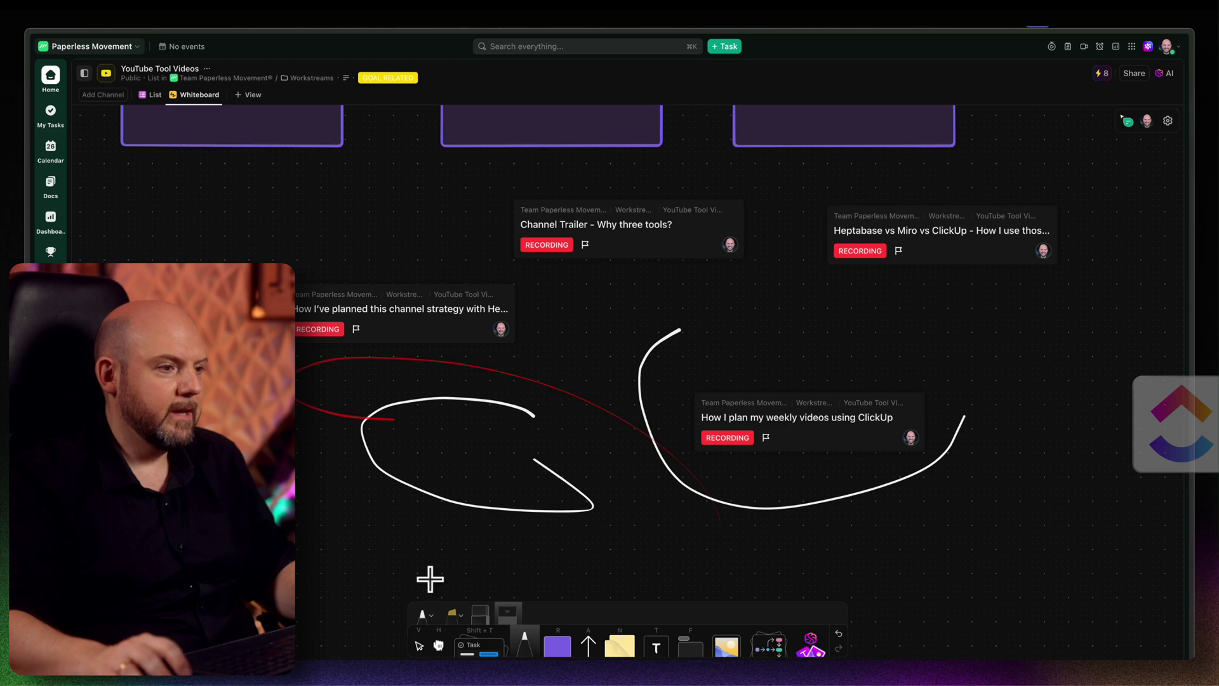
pyautogui.click(482, 615)
pyautogui.moveTo(503, 551)
pyautogui.mouseDown()
pyautogui.moveTo(512, 485)
pyautogui.moveTo(597, 487)
pyautogui.mouseUp()
pyautogui.moveTo(680, 464); pyautogui.dragTo(651, 484)
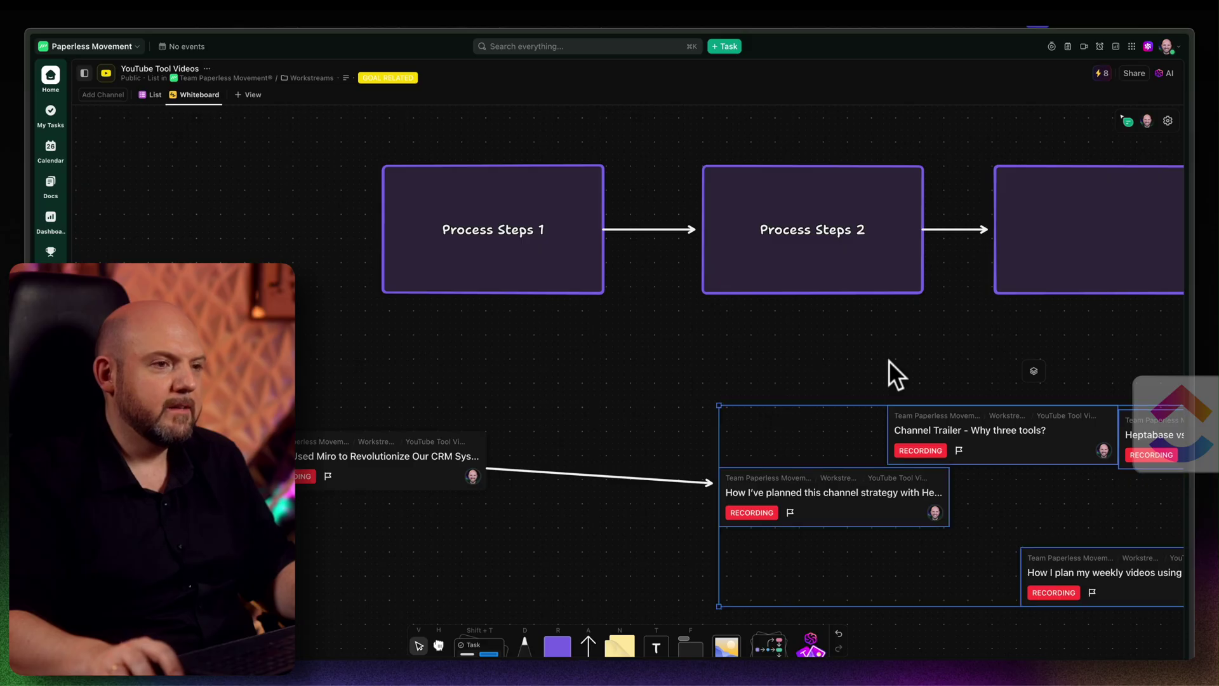
# - Open the "How I've planned this channel strategy with Heptabase" task from its card, look over its details, and close it
pyautogui.hscroll(10, 889, 360)
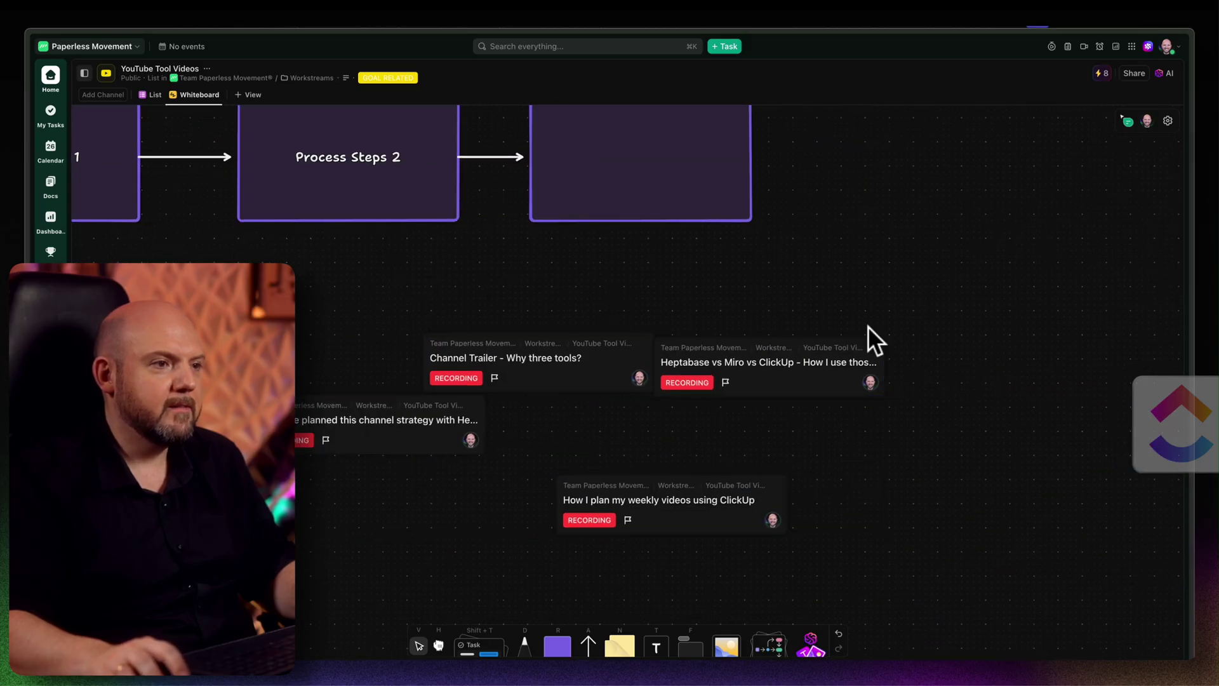
pyautogui.click(395, 420)
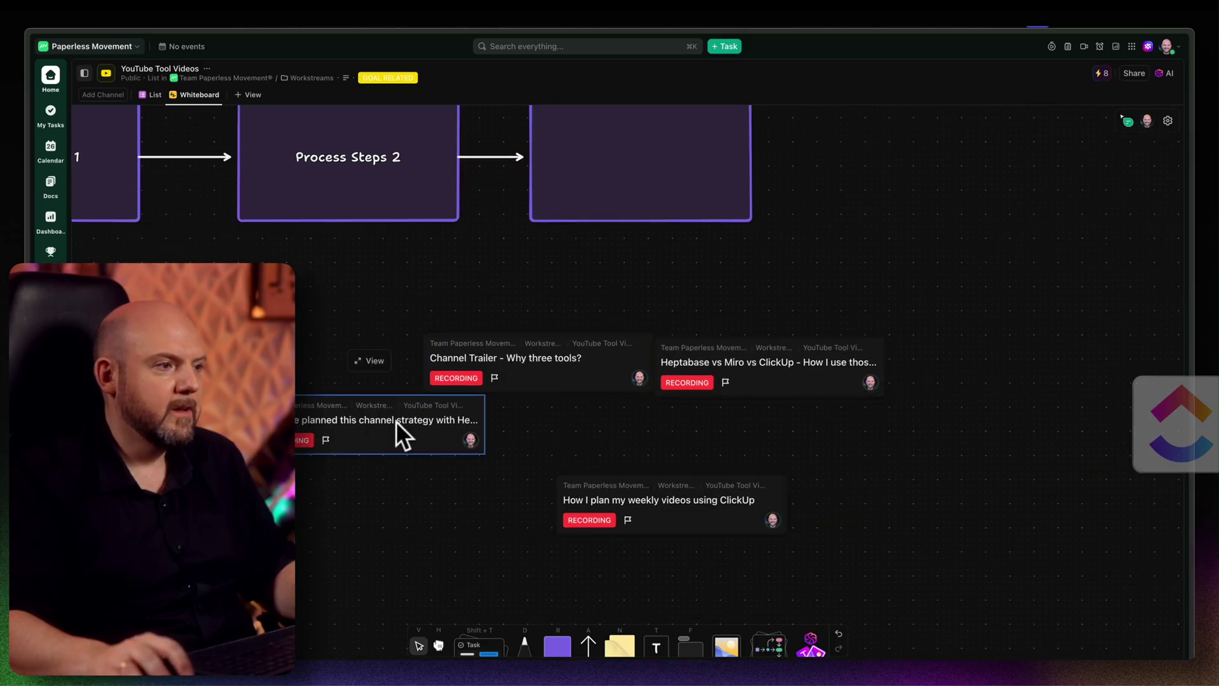
pyautogui.click(374, 363)
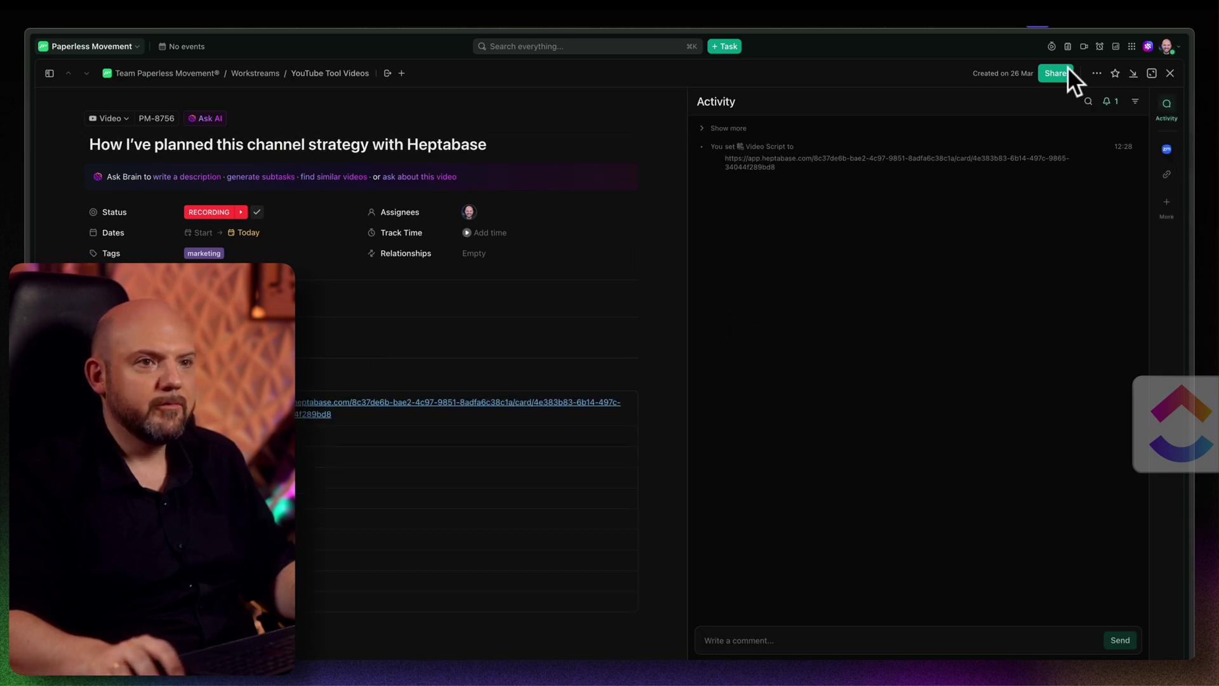
pyautogui.scroll(-2, 490, 536)
pyautogui.scroll(2, 514, 457)
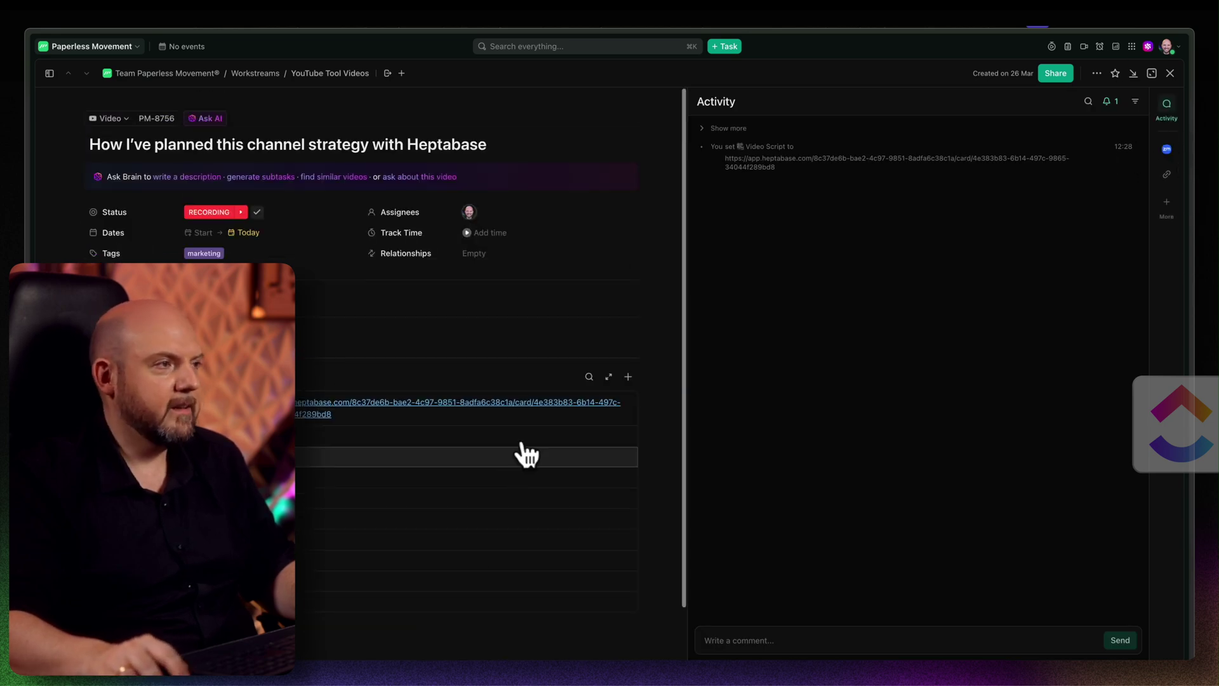
pyautogui.click(1170, 73)
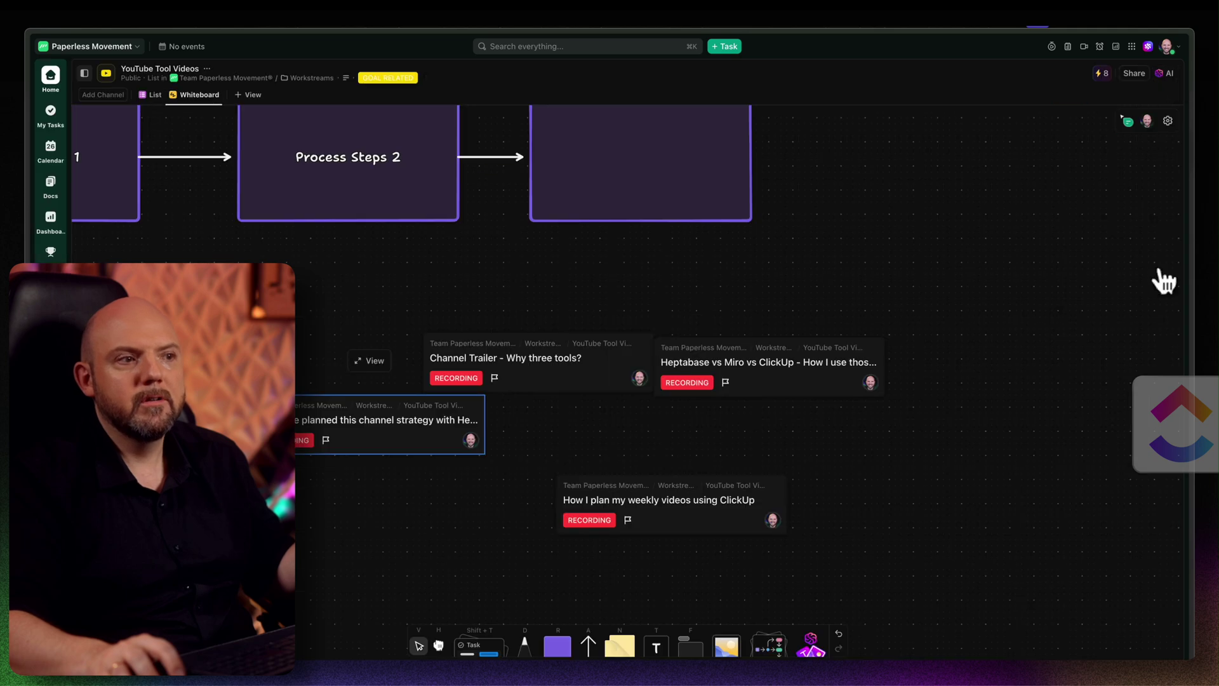
# - Clear the whiteboard by deleting all process shapes, task cards and arrows together
pyautogui.moveTo(276, 421); pyautogui.dragTo(157, 341)
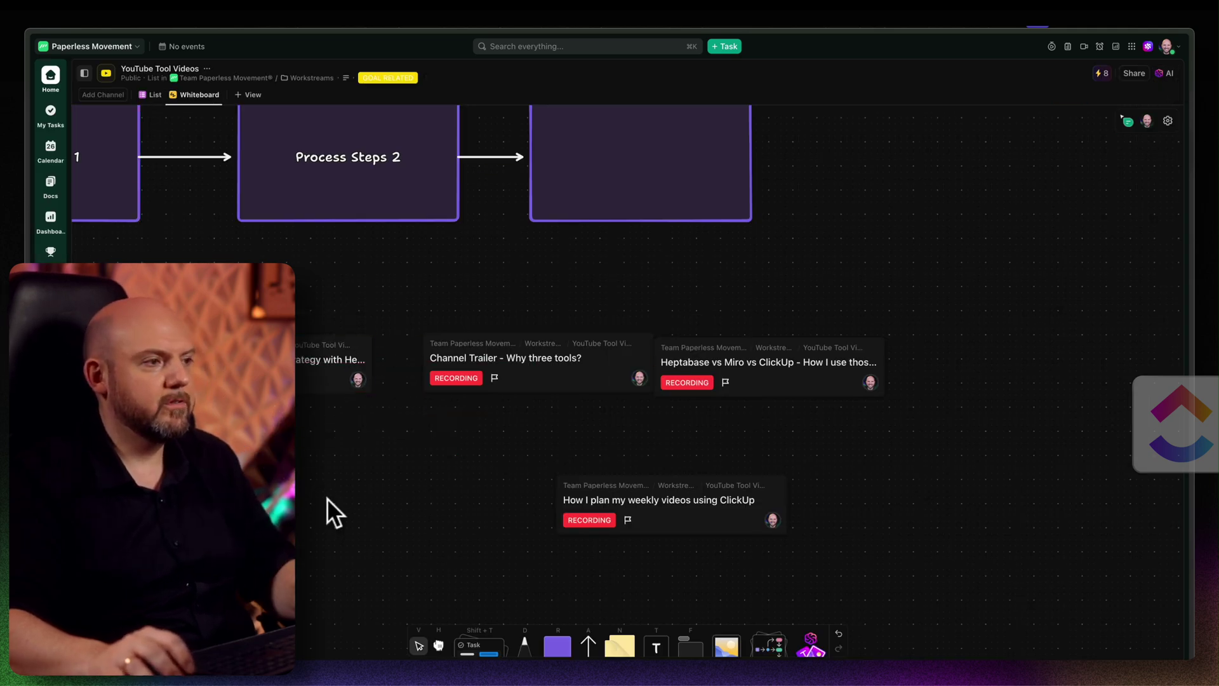
pyautogui.scroll(-5, 634, 552)
pyautogui.moveTo(733, 563); pyautogui.dragTo(572, 444)
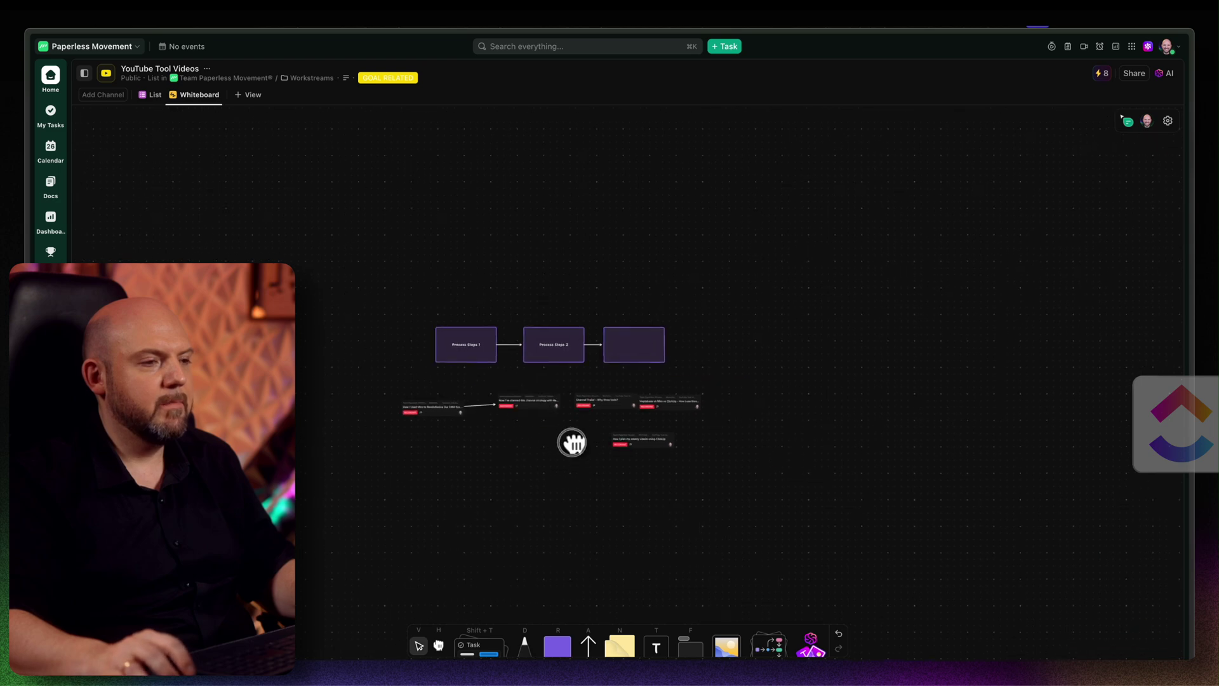
pyautogui.moveTo(356, 481); pyautogui.dragTo(775, 265)
pyautogui.press('Delete')
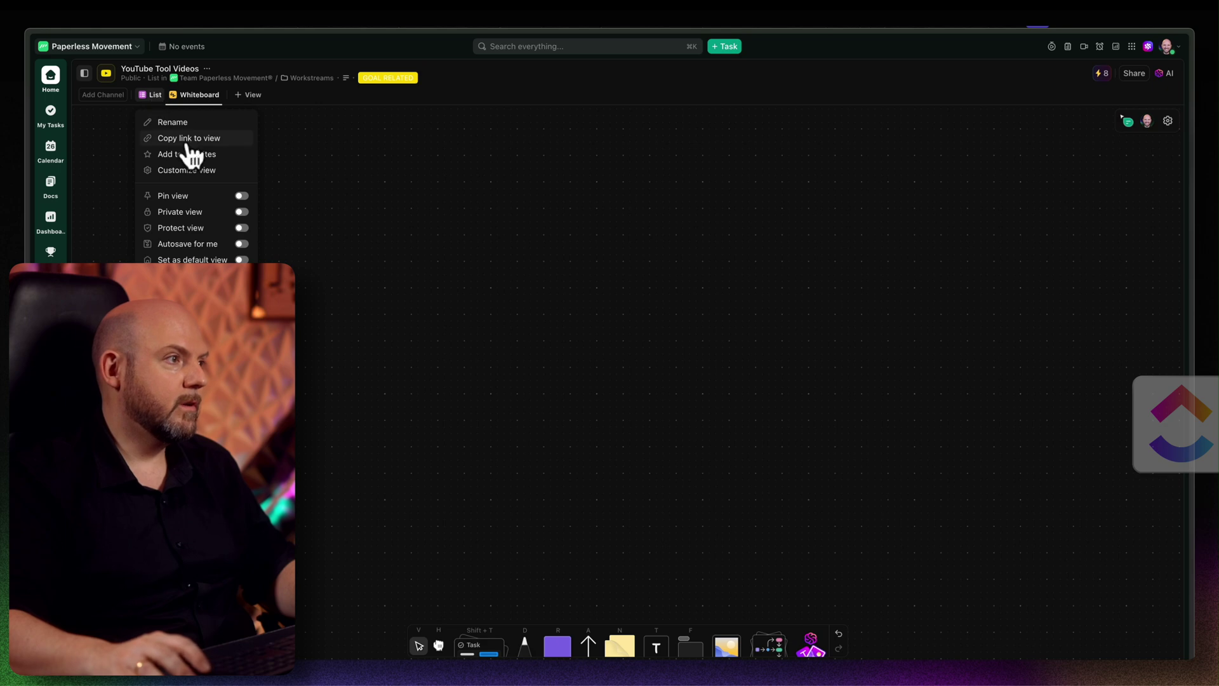
# - Copy the link to the List view and paste it onto the empty whiteboard as a link card
pyautogui.click(189, 140)
pyautogui.click(502, 352)
pyautogui.press('super+v')
pyautogui.click(446, 412)
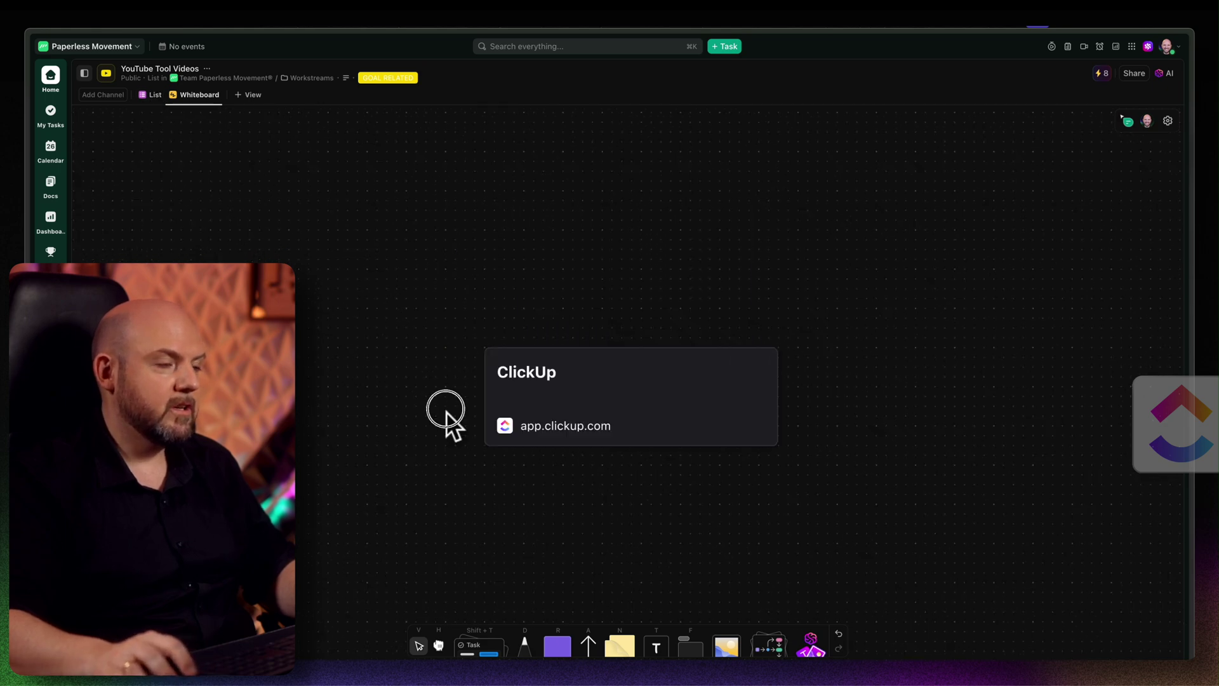
# - Reposition the ClickUp link card and place an empty yellow sticky note beside it
pyautogui.moveTo(628, 387); pyautogui.dragTo(501, 338)
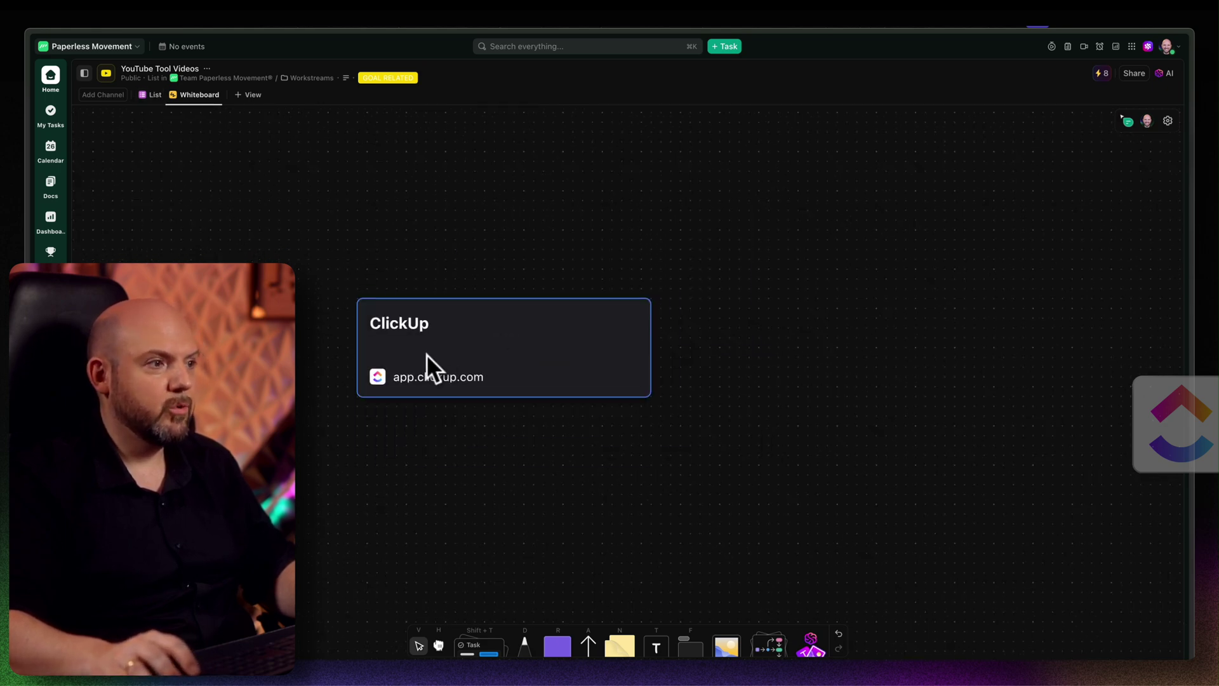
pyautogui.click(521, 493)
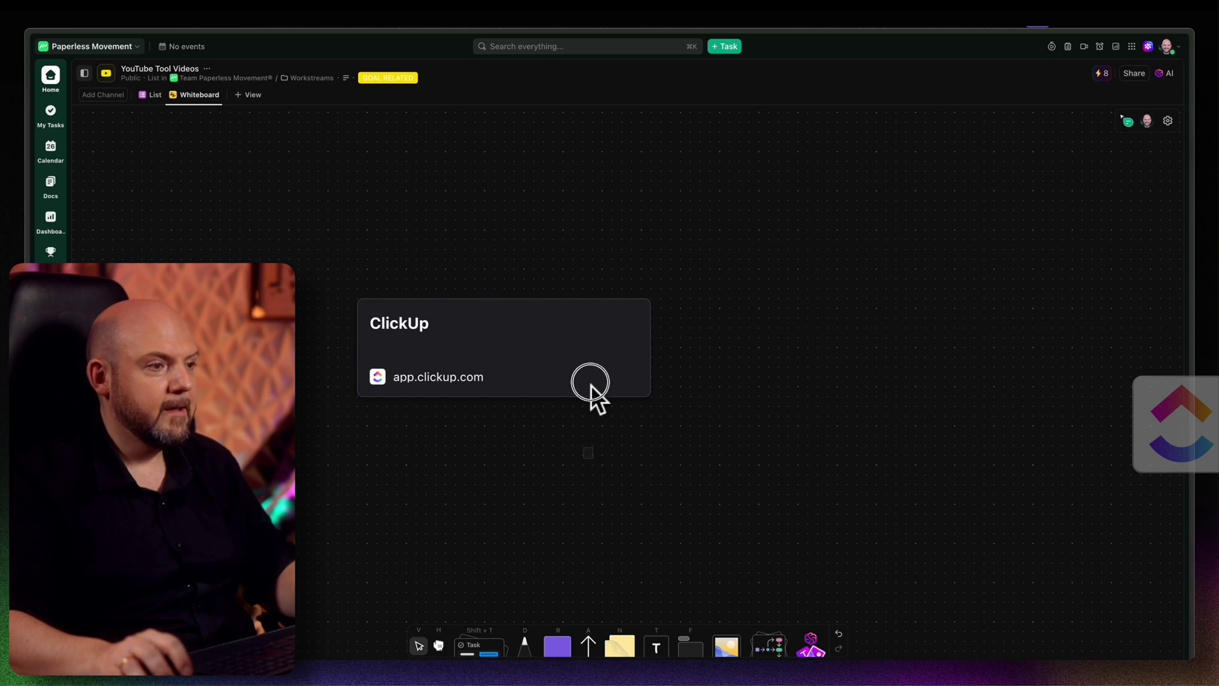
pyautogui.moveTo(591, 383); pyautogui.dragTo(523, 360)
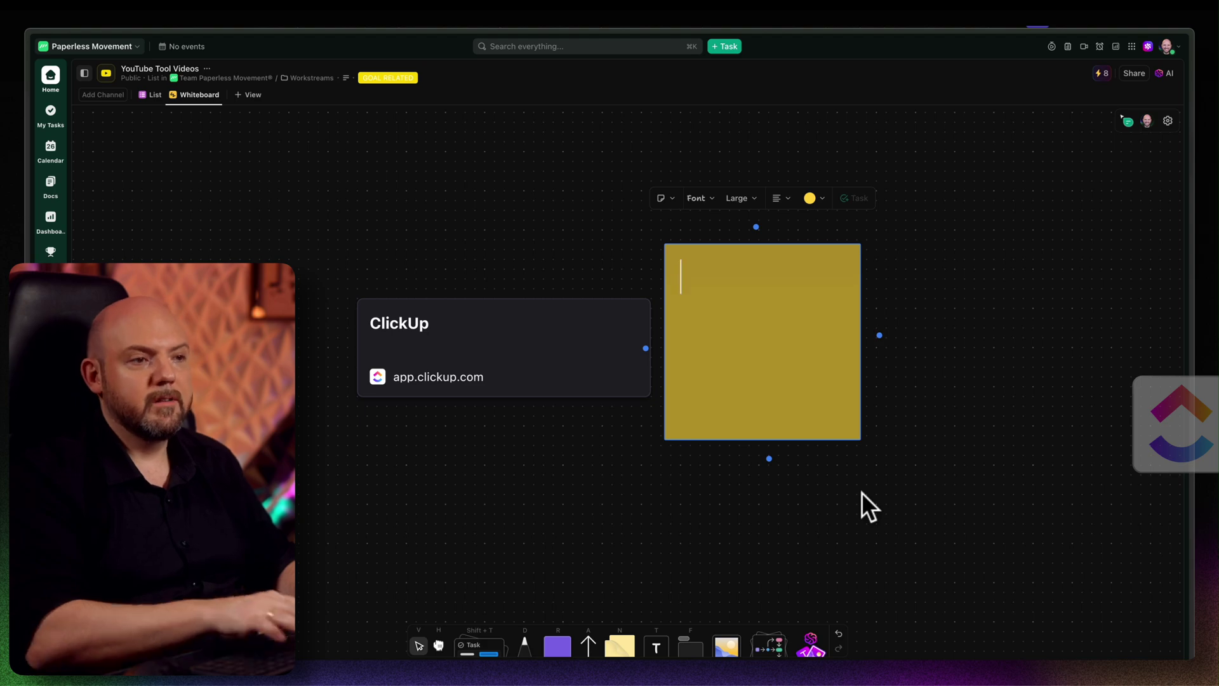
pyautogui.scroll(-3, 1013, 436)
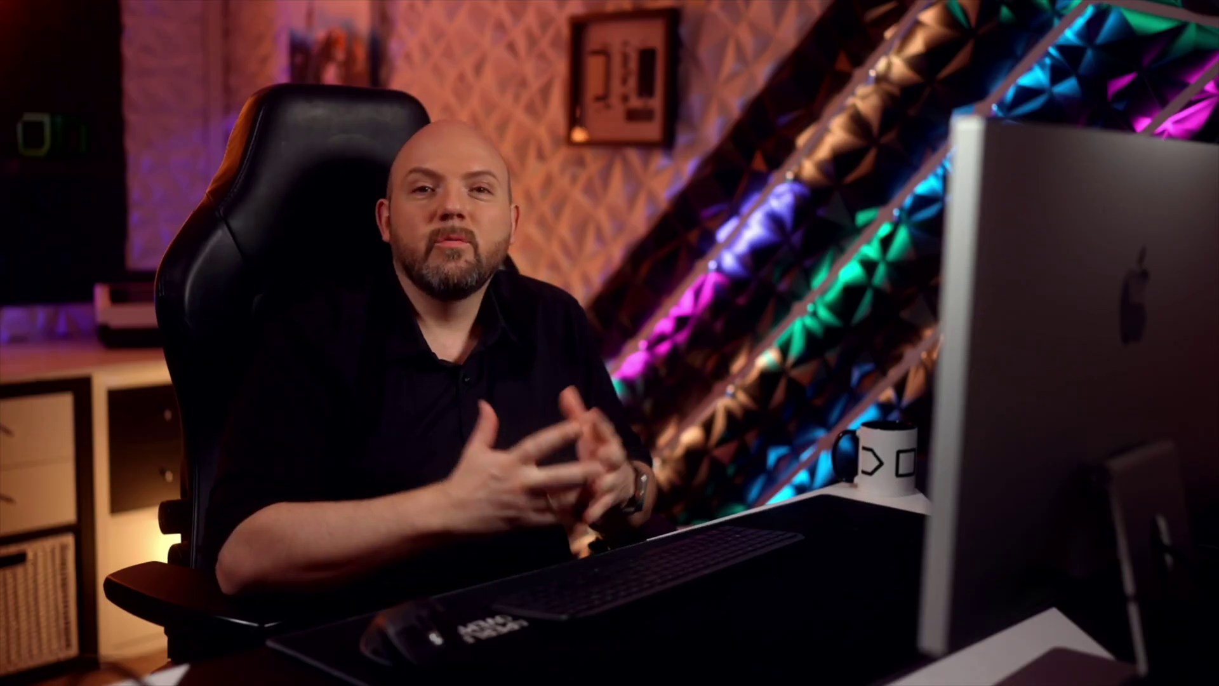